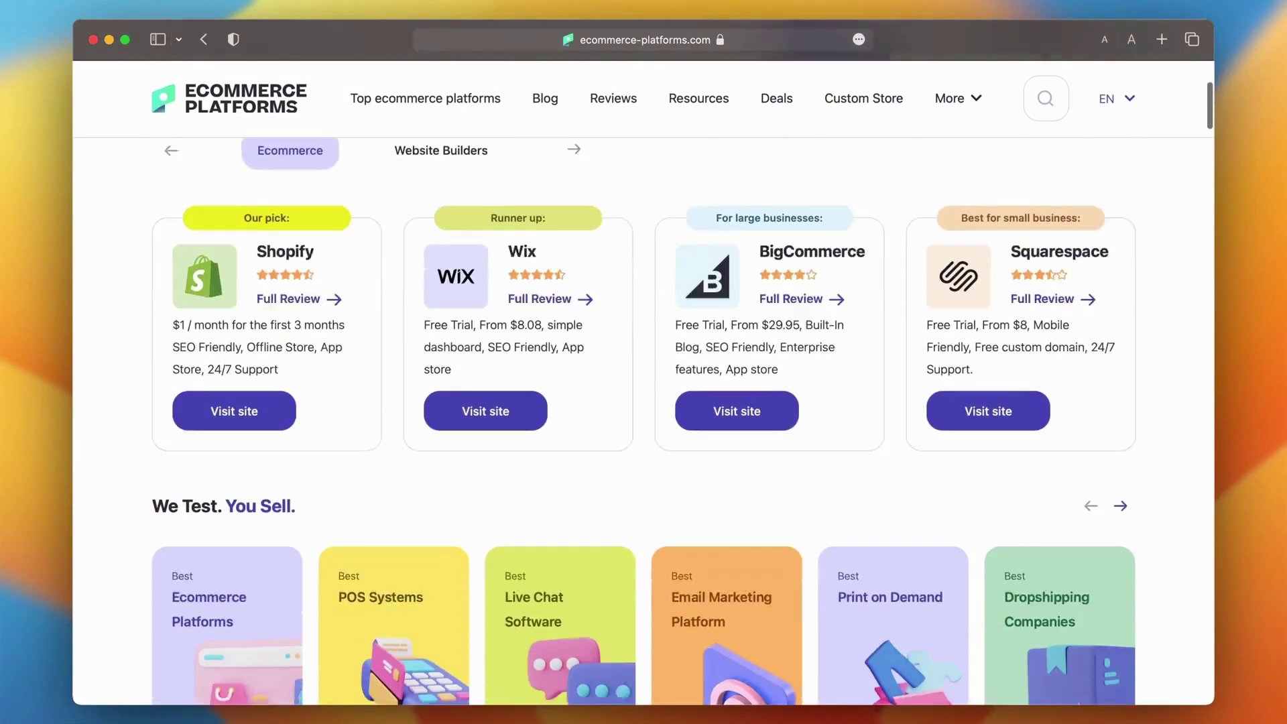
pyautogui.scroll(-1, 644, 422)
pyautogui.scroll(-5, 643, 423)
pyautogui.scroll(-1, 643, 422)
pyautogui.scroll(-5, 643, 423)
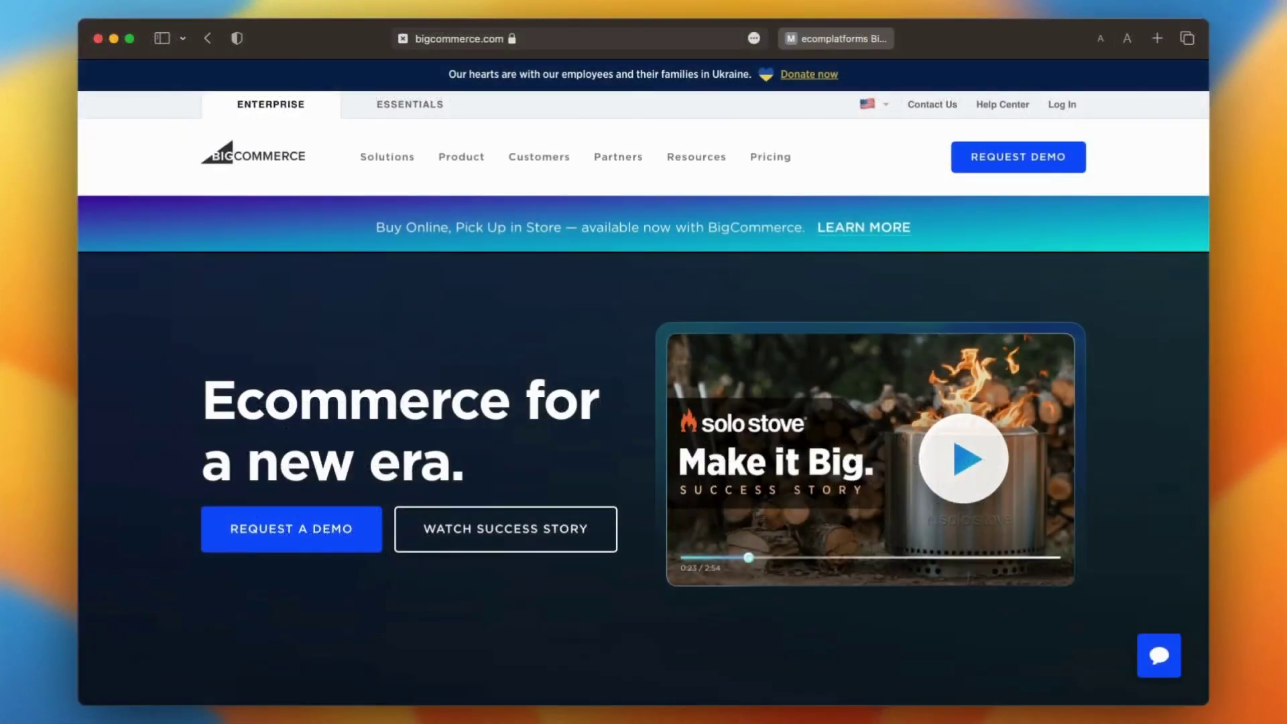
pyautogui.scroll(-2, 643, 422)
pyautogui.scroll(-2, 644, 422)
pyautogui.scroll(-2, 644, 423)
pyautogui.scroll(-2, 644, 423)
pyautogui.scroll(-2, 644, 423)
pyautogui.scroll(-2, 644, 423)
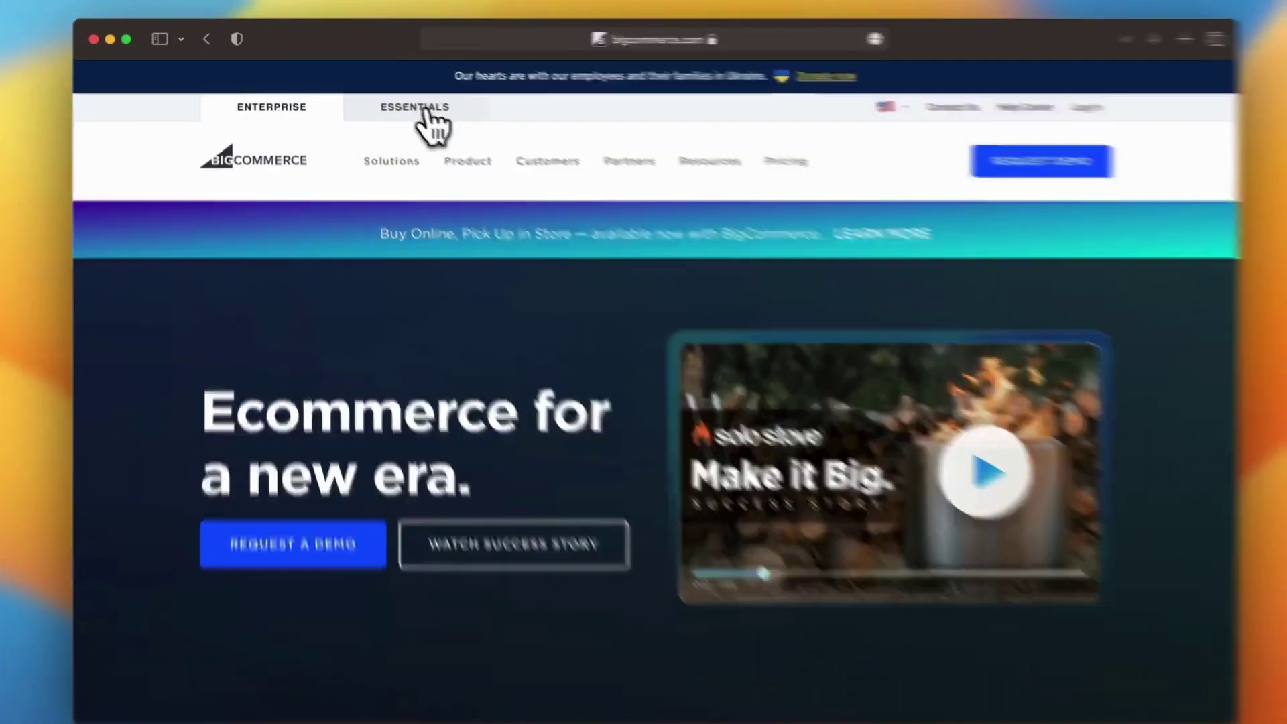
# Start the Essentials free trial and enter first name, last name and phone number
pyautogui.click(413, 105)
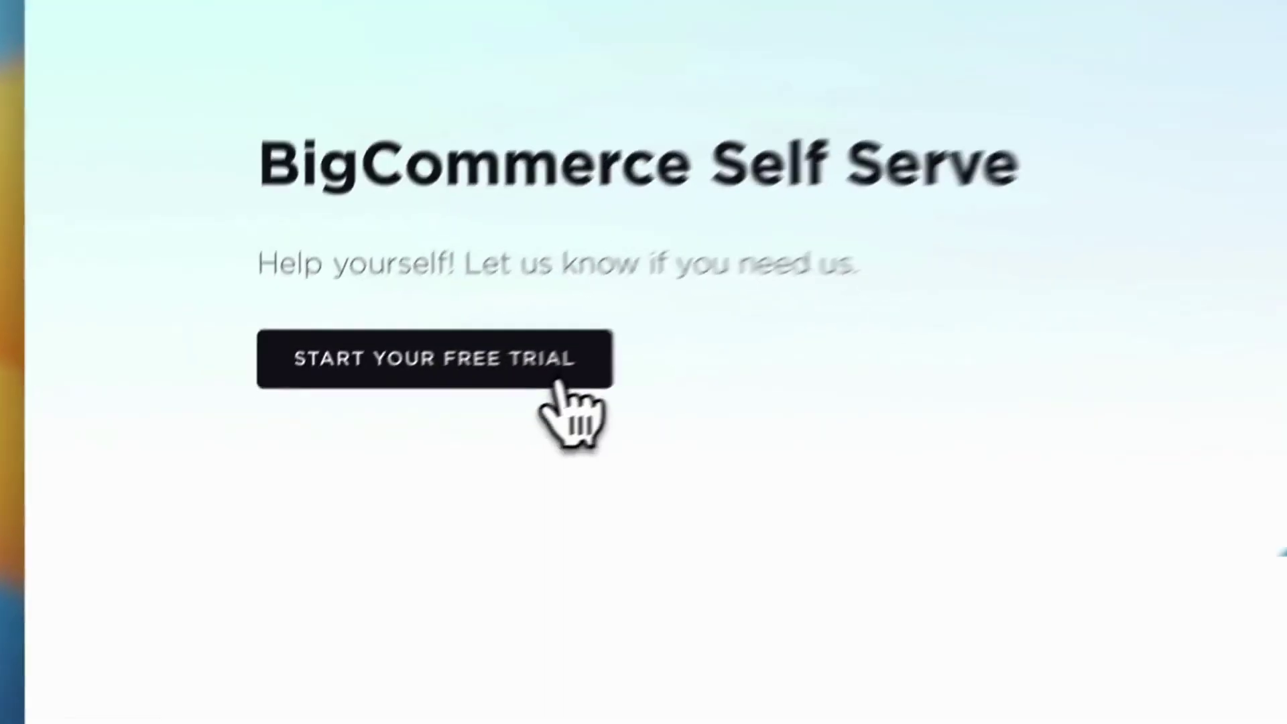
pyautogui.click(364, 475)
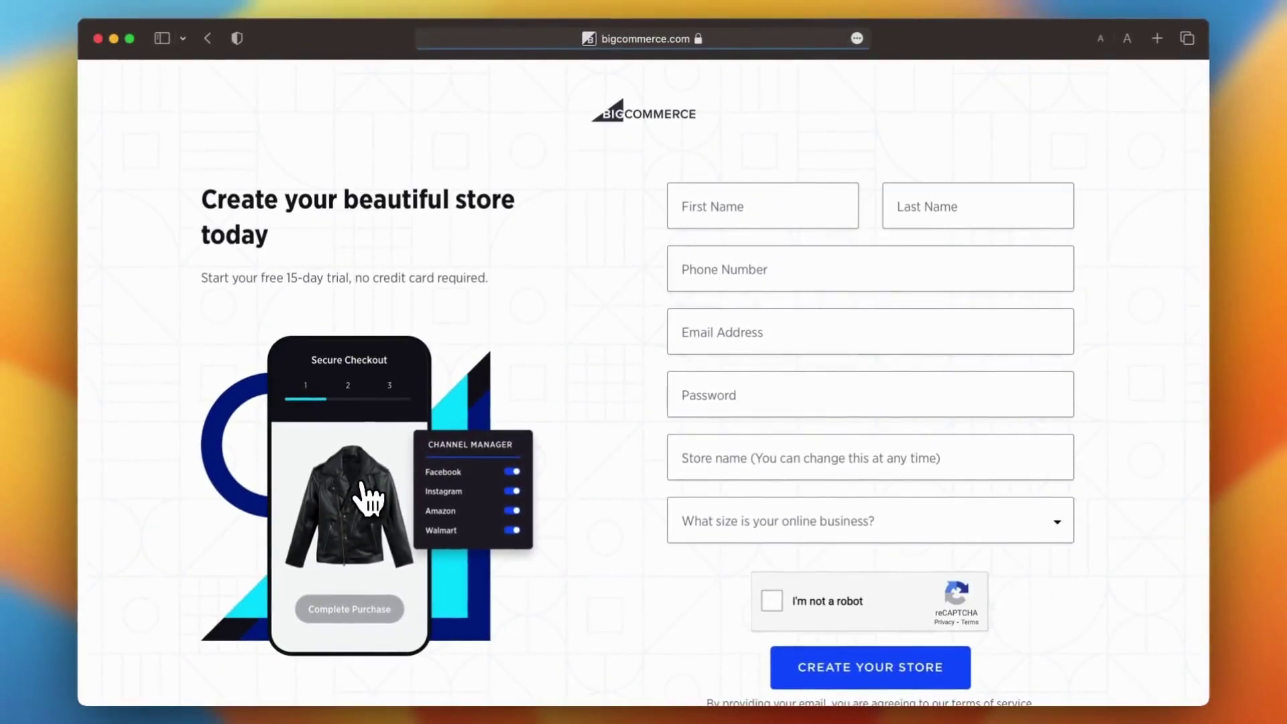
pyautogui.click(754, 206)
pyautogui.write('Ec')
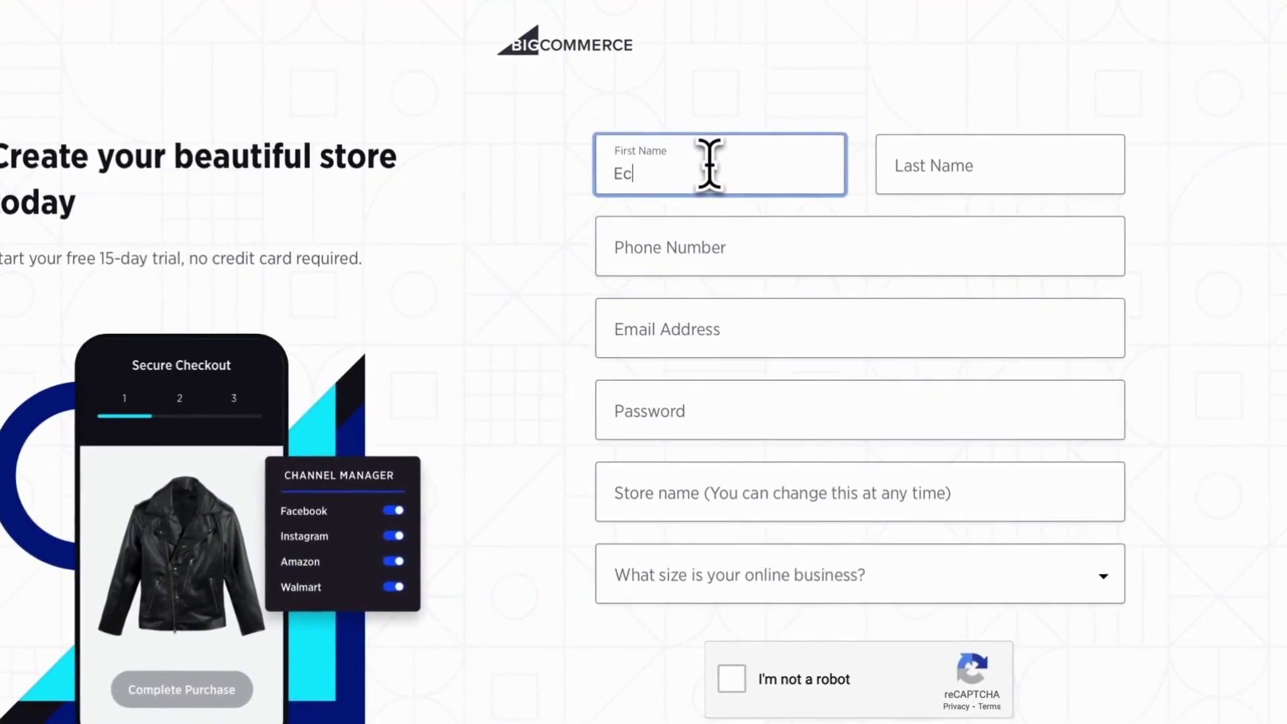
pyautogui.write('ommerc')
pyautogui.click(937, 166)
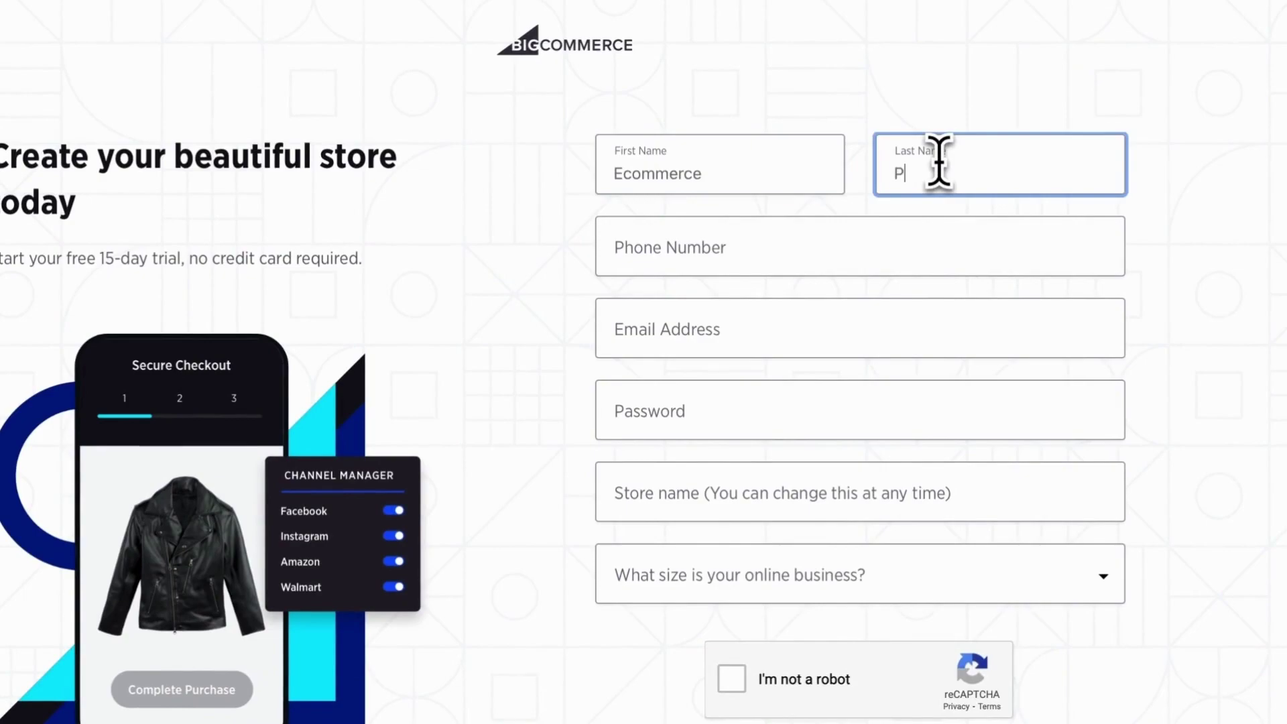
pyautogui.click(851, 245)
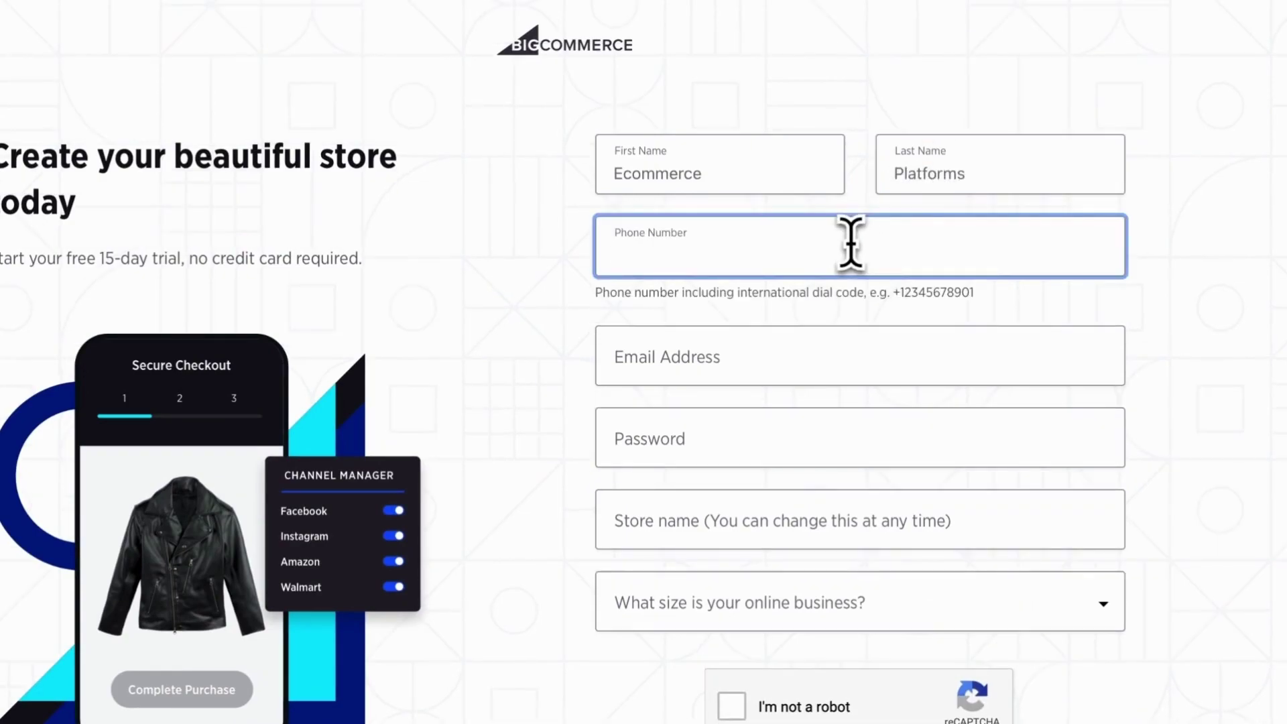
pyautogui.write('999999999')
# Enter email, password, store name 'Ecommerce Platforms Demo Store', and choose 'I haven't started selling yet'
pyautogui.click(795, 354)
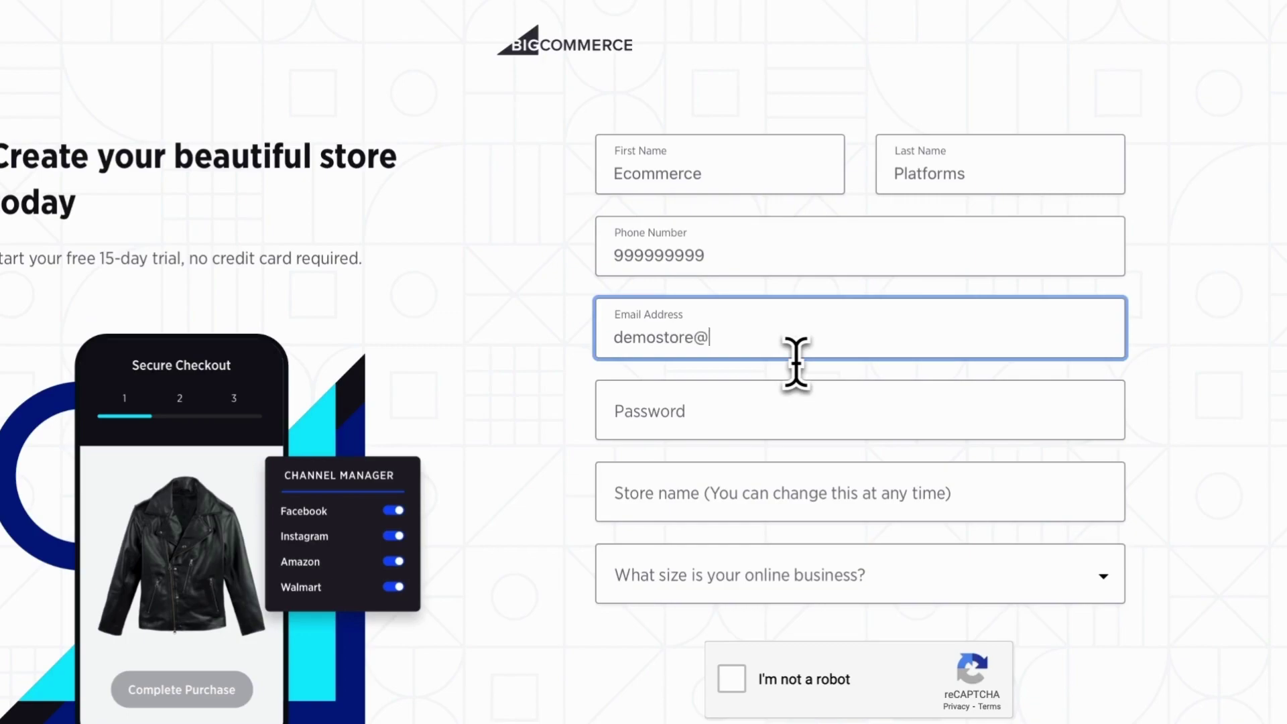
pyautogui.click(776, 423)
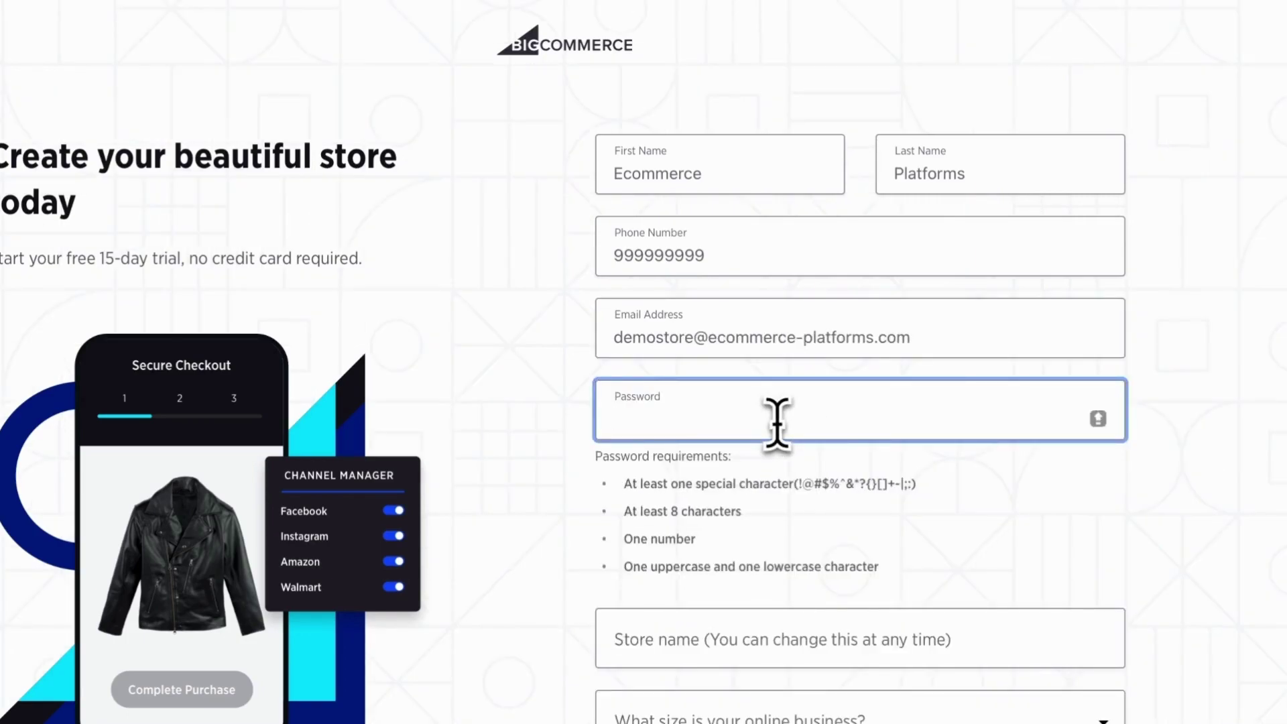
pyautogui.scroll(-2, 776, 422)
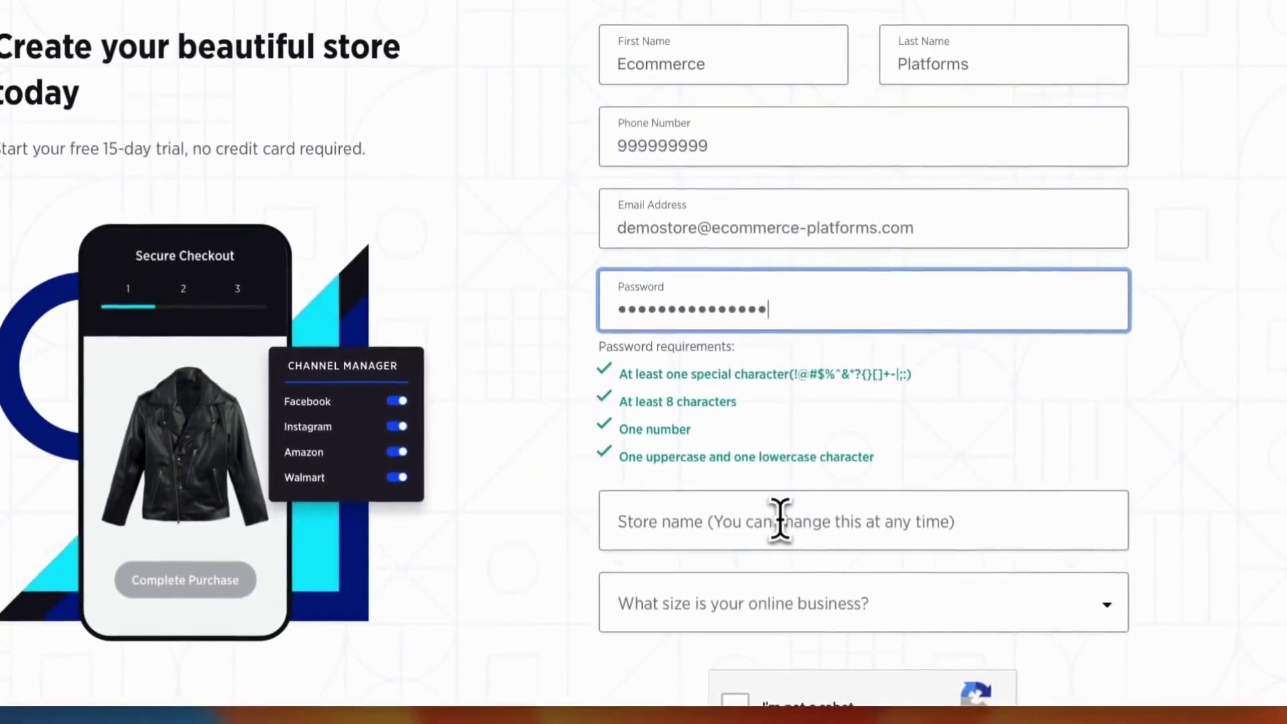
pyautogui.click(777, 520)
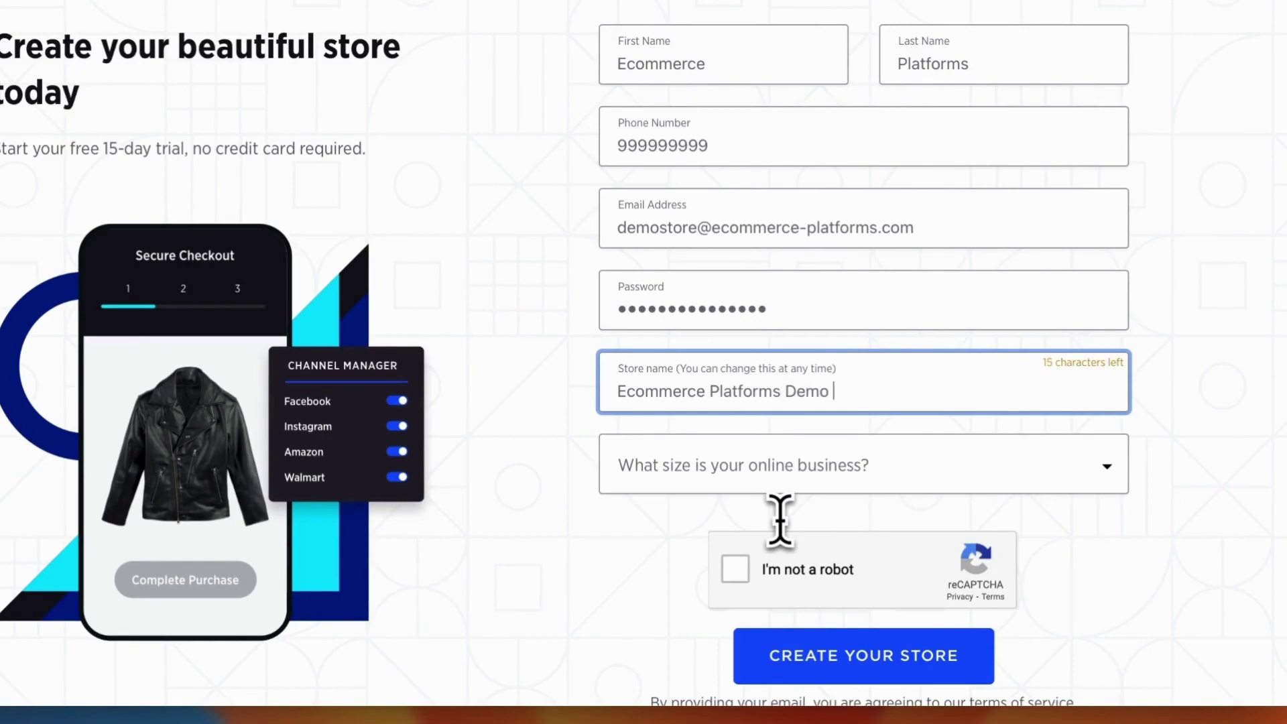
pyautogui.click(857, 480)
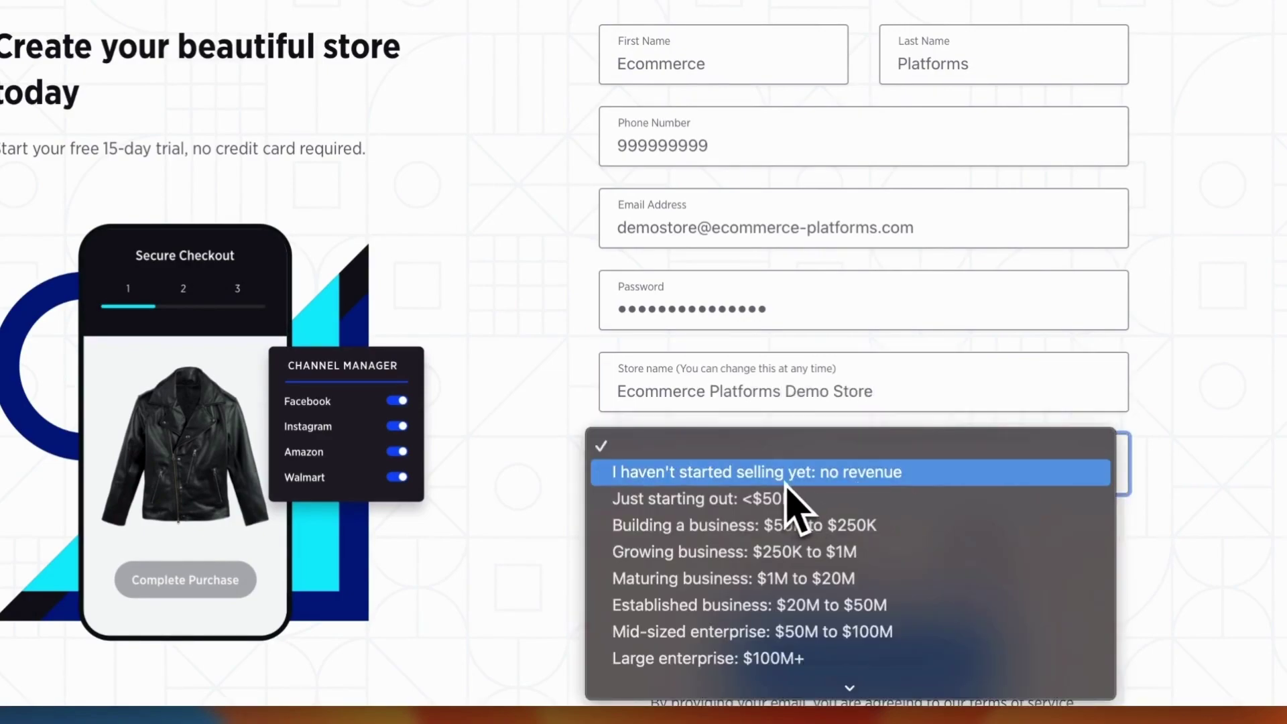
pyautogui.click(784, 481)
pyautogui.scroll(-2, 790, 492)
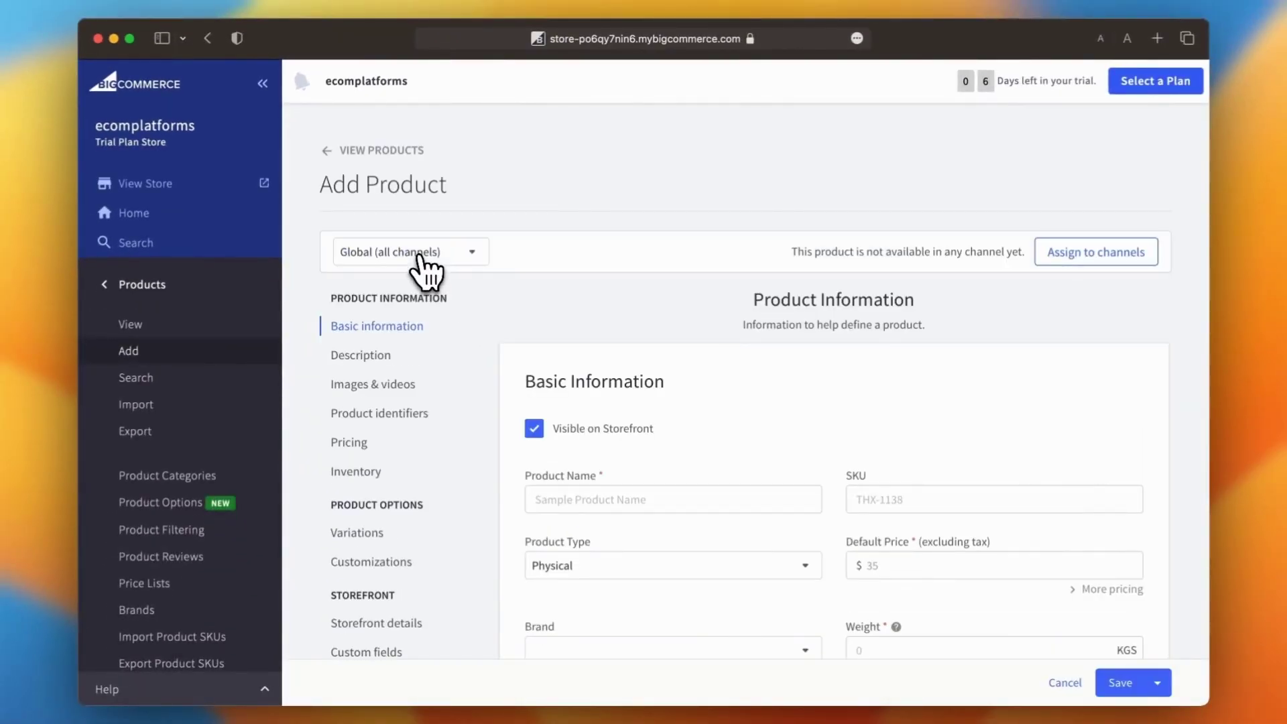
# Keep global editing and make the product available in the ecomplatforms channel
pyautogui.click(471, 257)
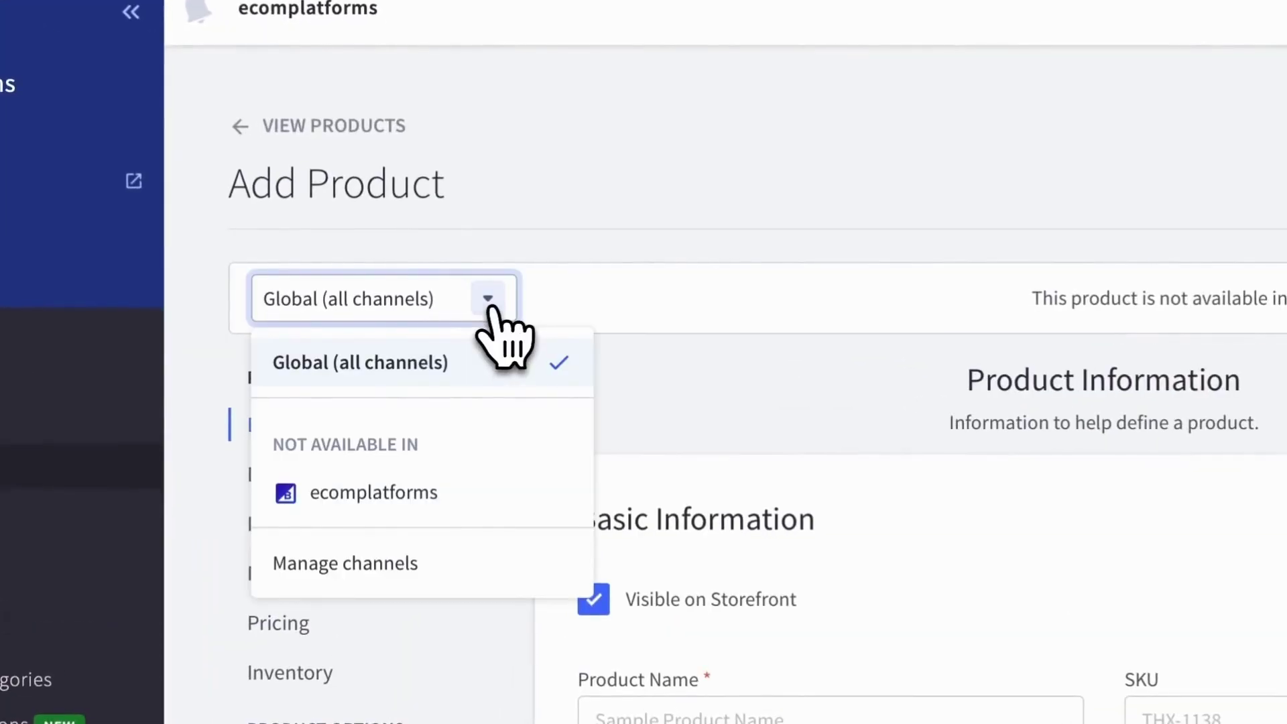
pyautogui.click(453, 293)
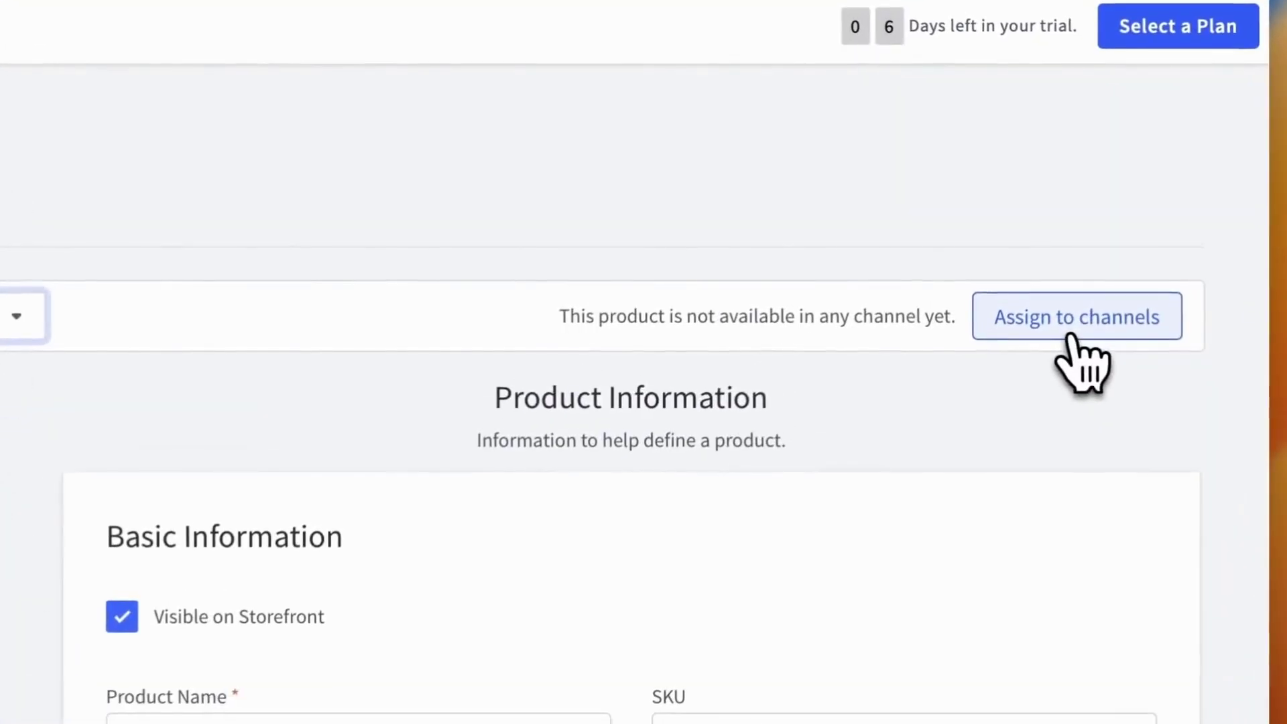
pyautogui.click(1096, 256)
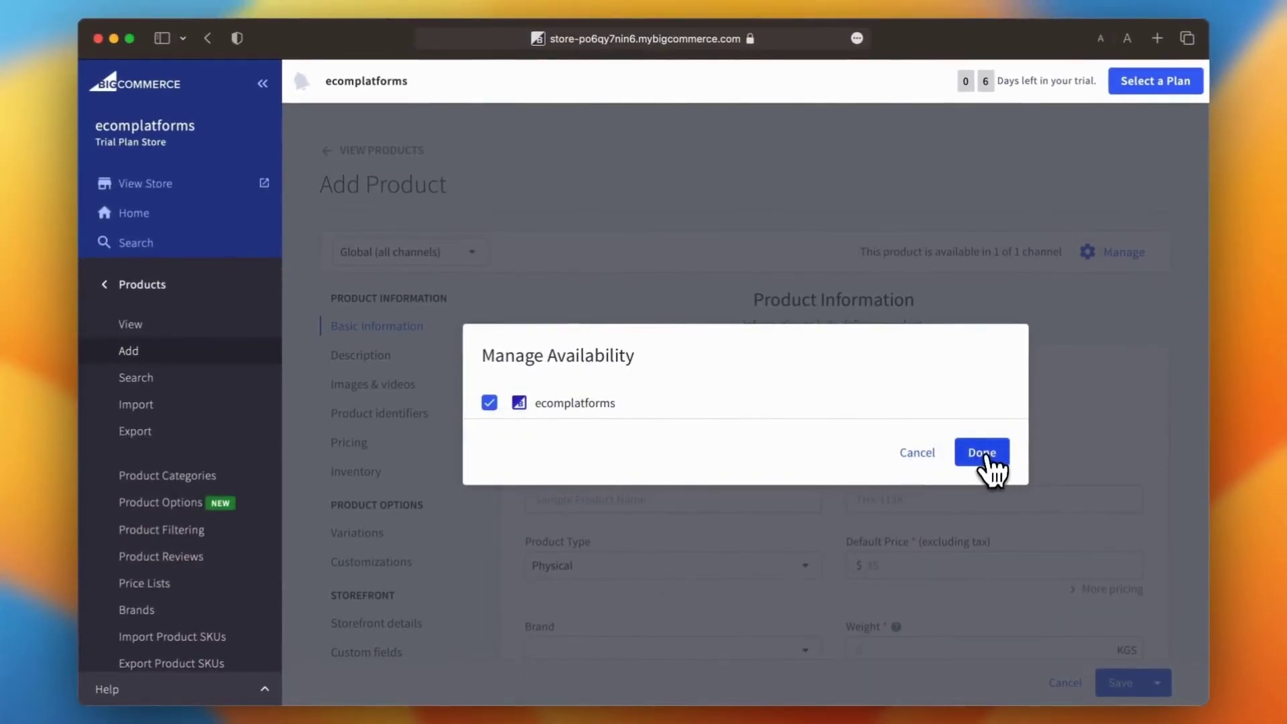
pyautogui.click(982, 452)
pyautogui.scroll(-1, 827, 412)
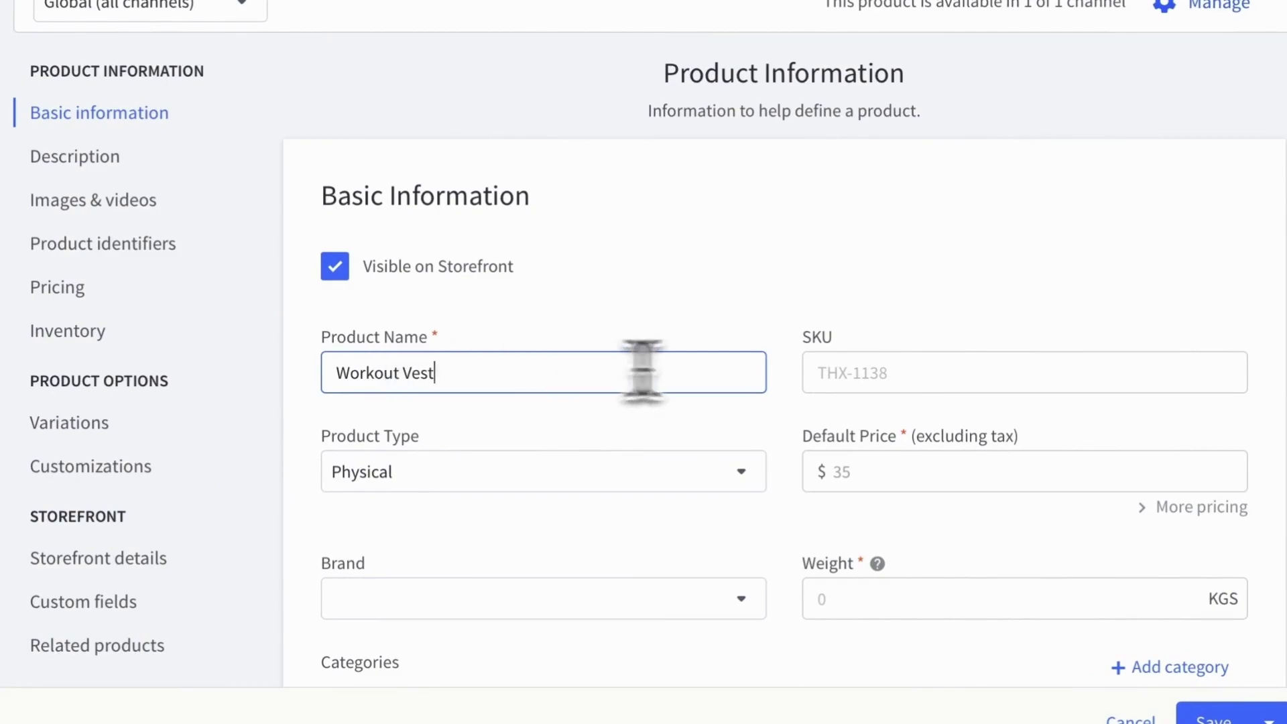
# Enter Workout Vest, SKU WV110, Physical type, $199.00 price, Common Good brand, 0.5 kg weight
pyautogui.click(870, 374)
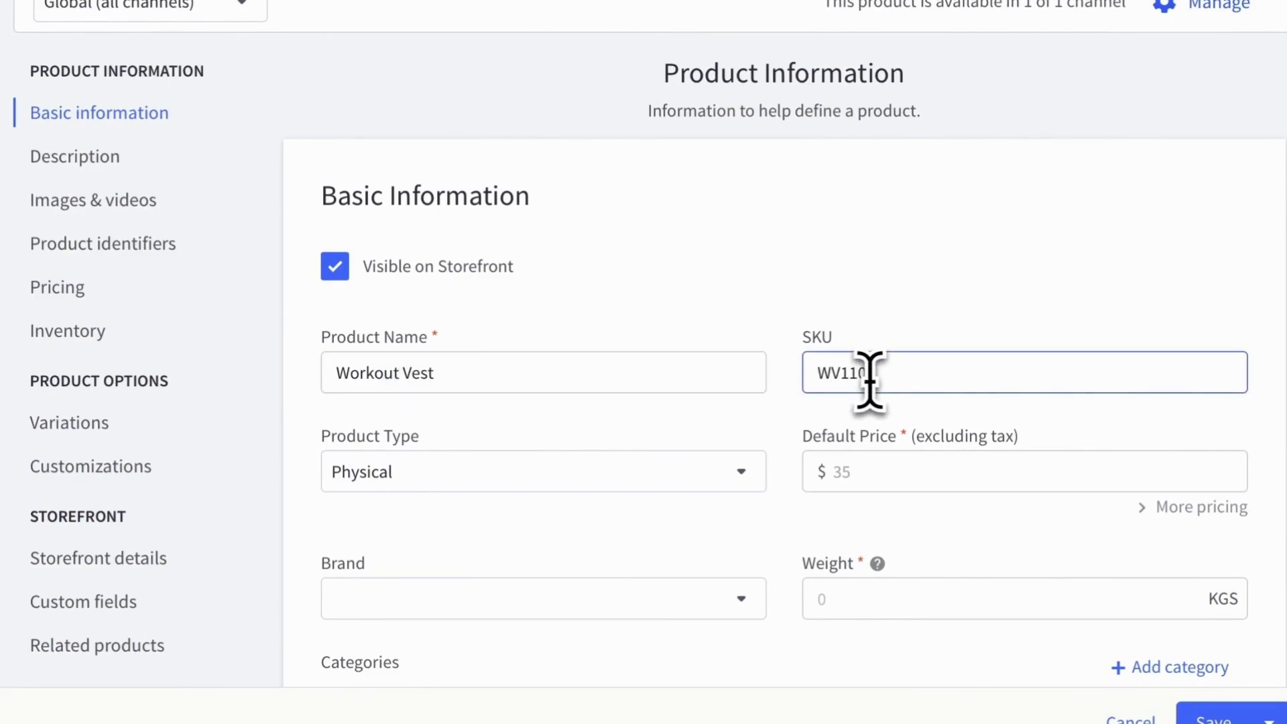
pyautogui.click(752, 472)
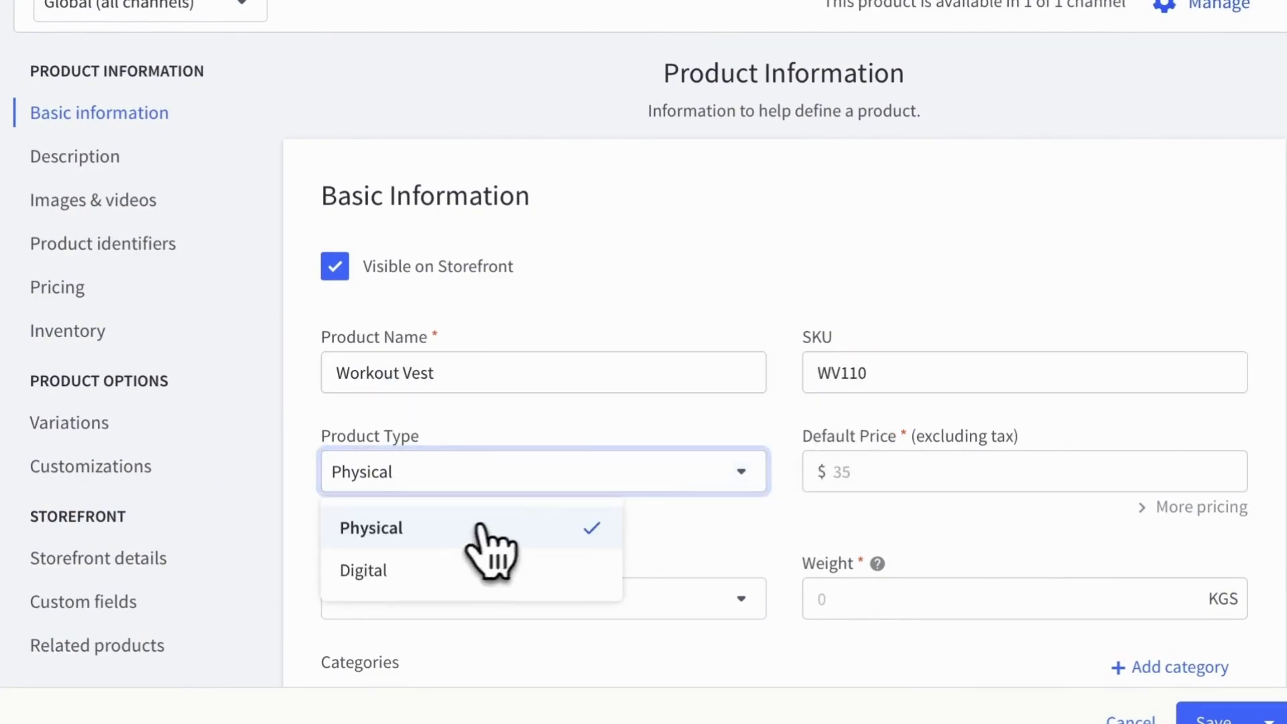
pyautogui.click(460, 530)
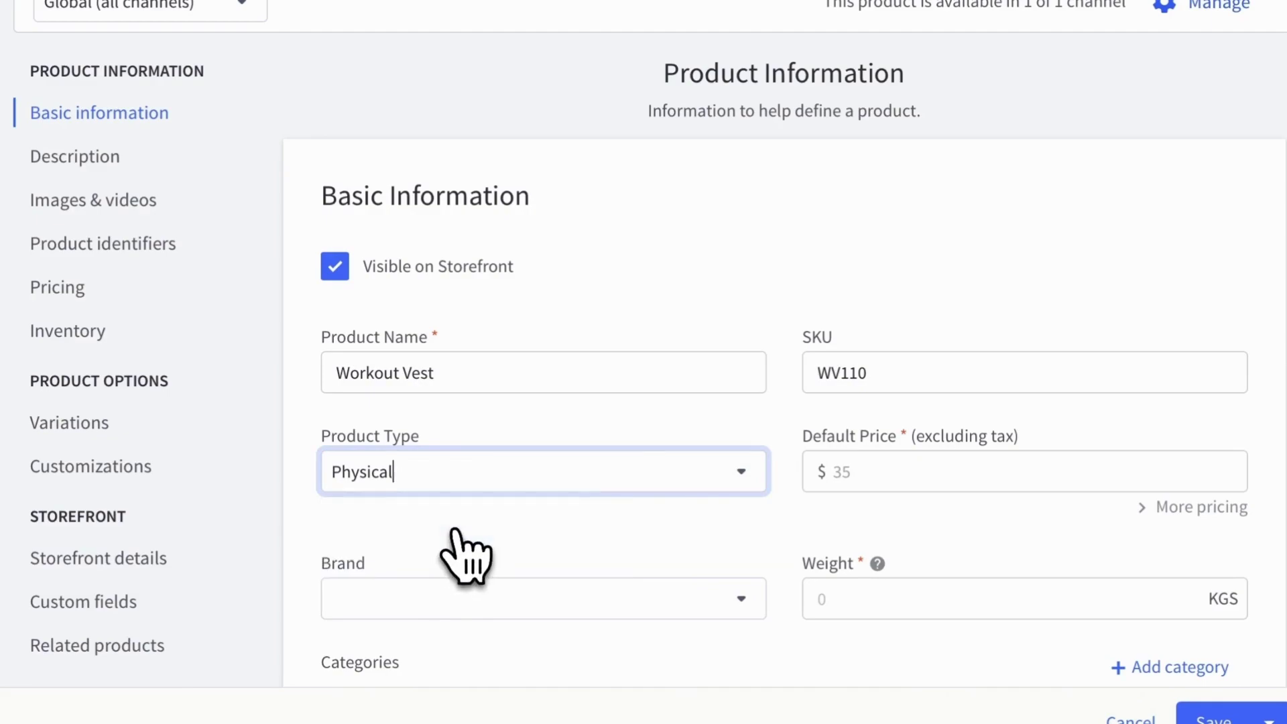
pyautogui.click(985, 476)
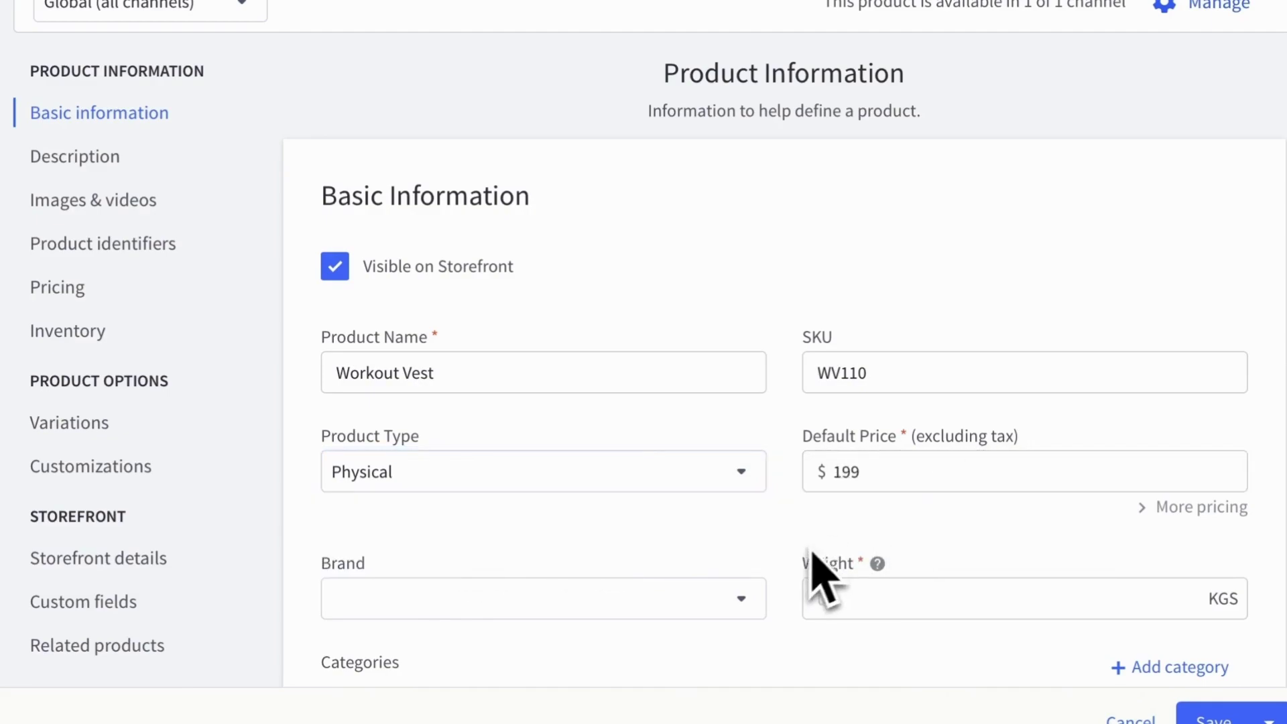
pyautogui.scroll(-2, 819, 570)
pyautogui.scroll(-1, 784, 503)
pyautogui.click(745, 397)
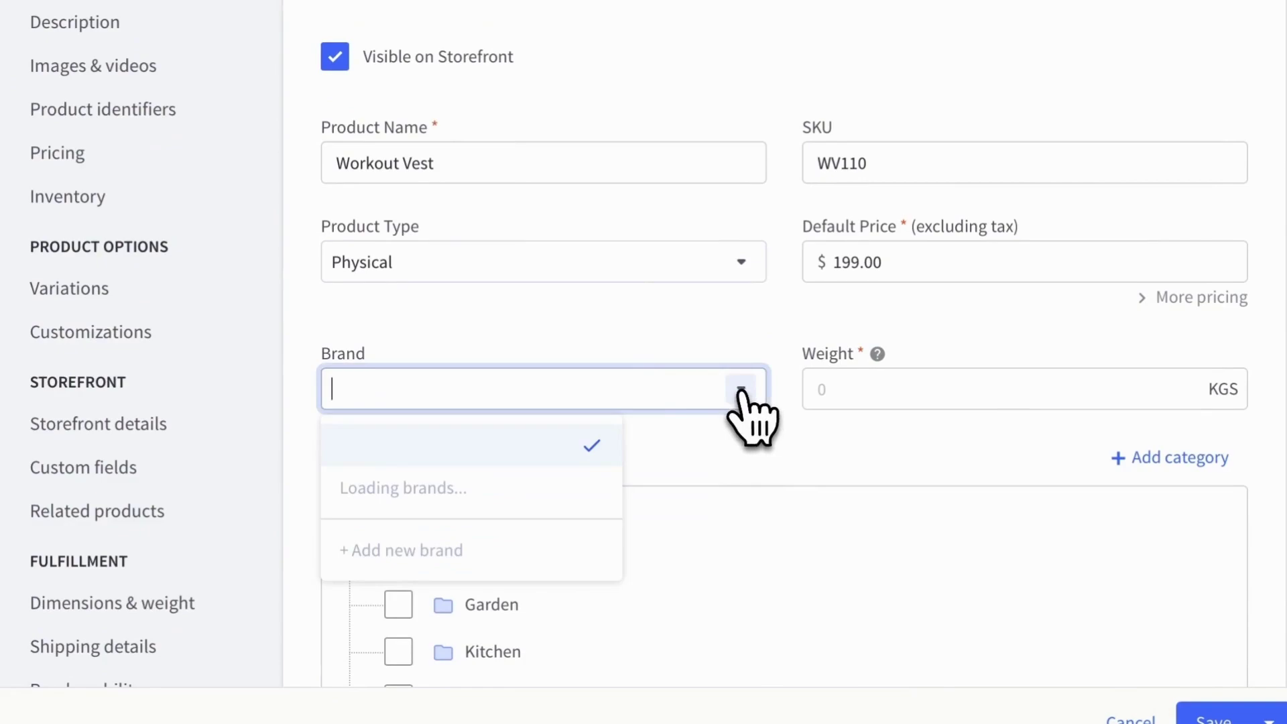
pyautogui.click(454, 531)
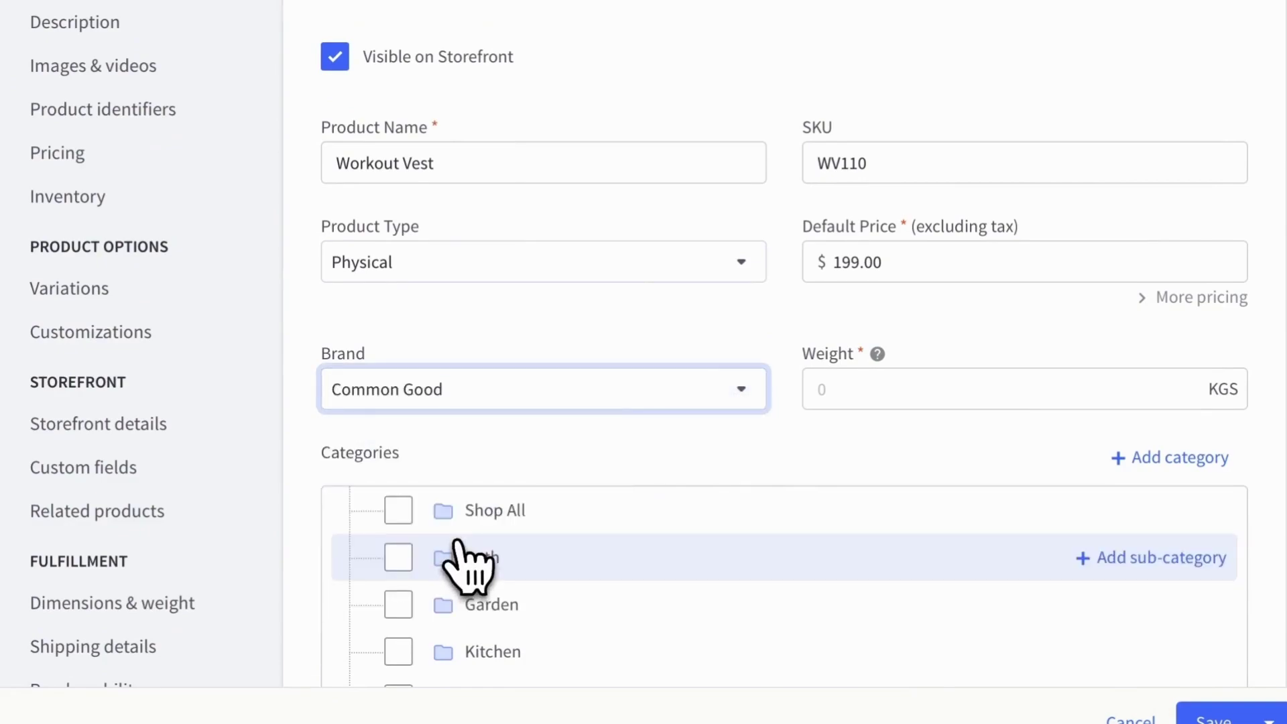
pyautogui.click(1051, 392)
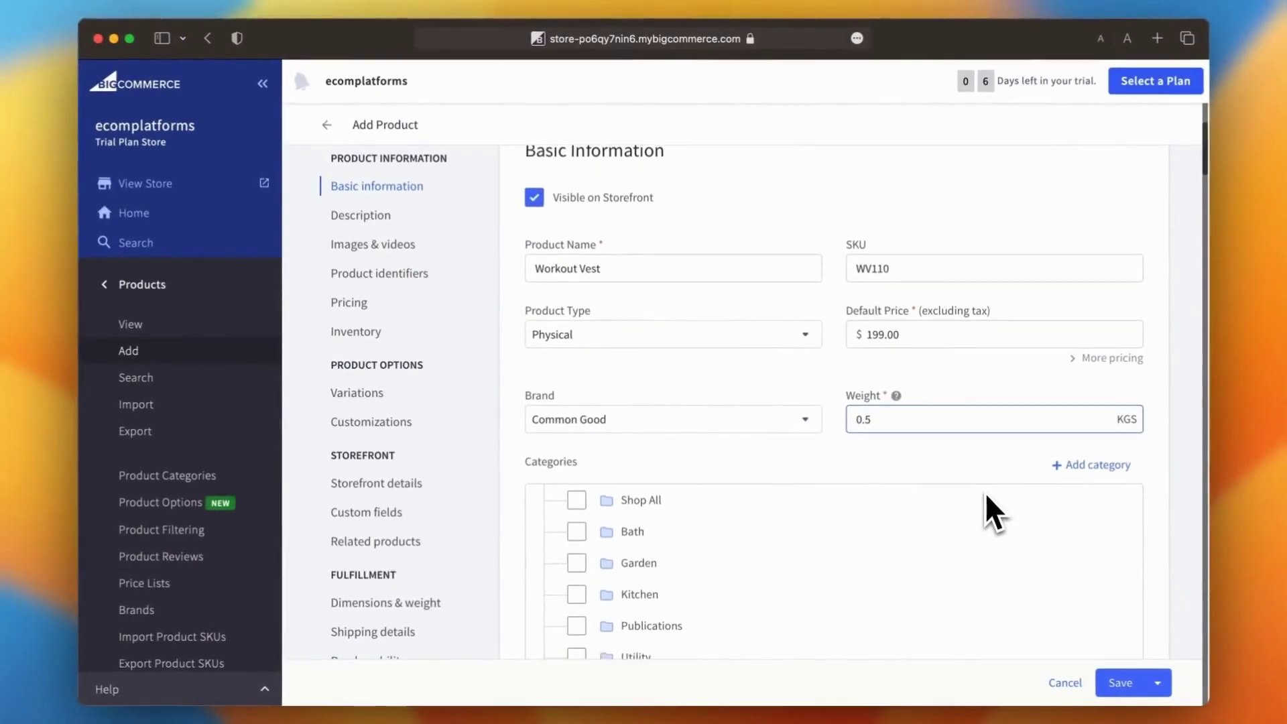
pyautogui.scroll(-2, 984, 491)
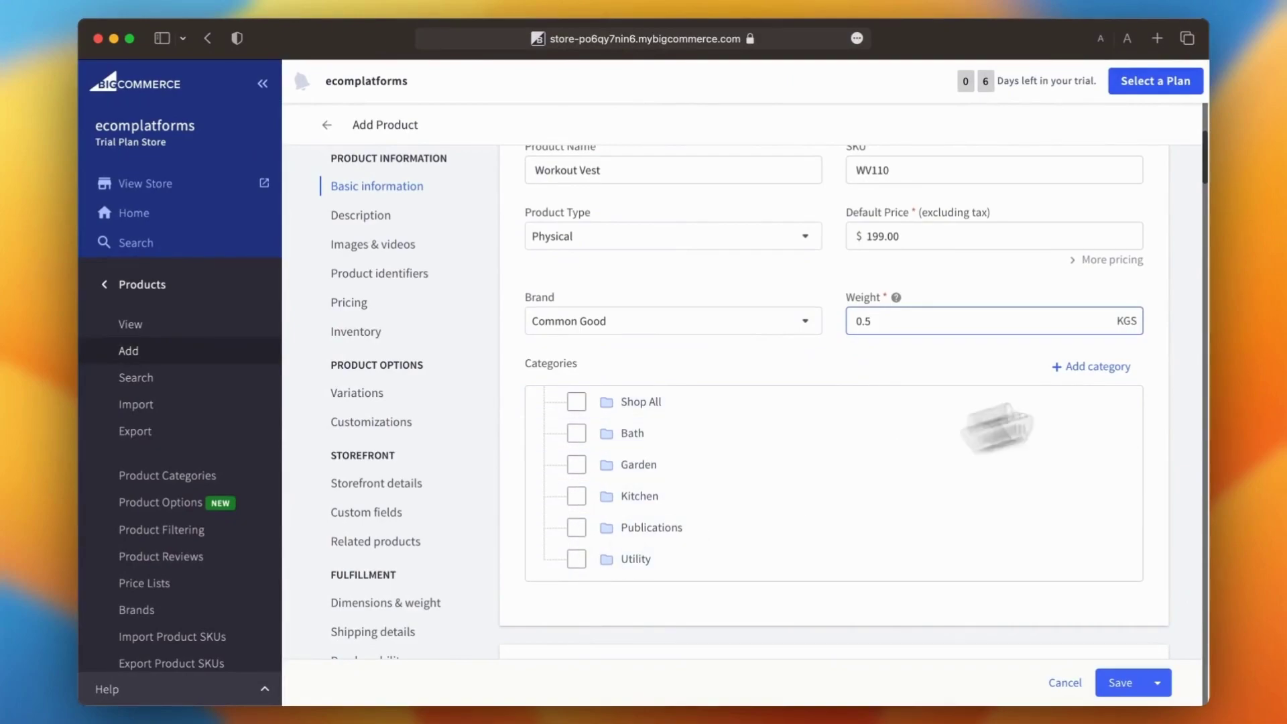
# Create a Fitness category and paste the bulleted product description
pyautogui.click(1093, 366)
pyautogui.click(653, 275)
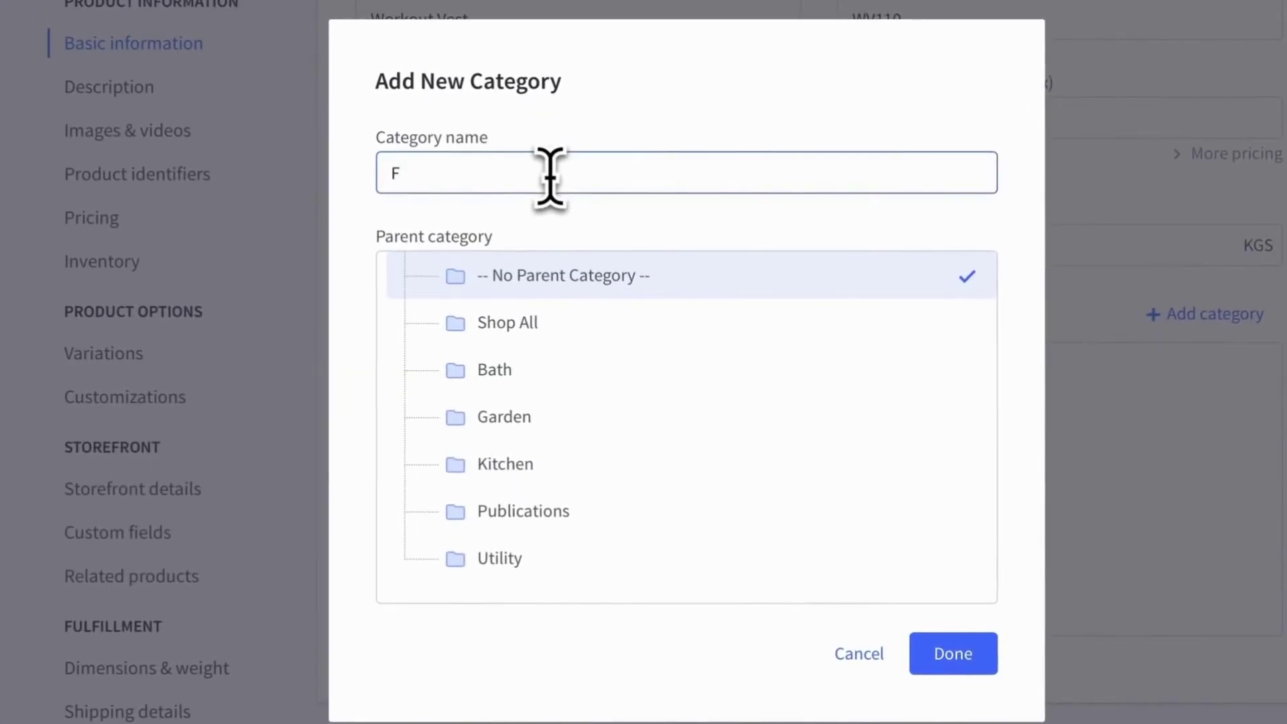
pyautogui.write('ss')
pyautogui.click(952, 653)
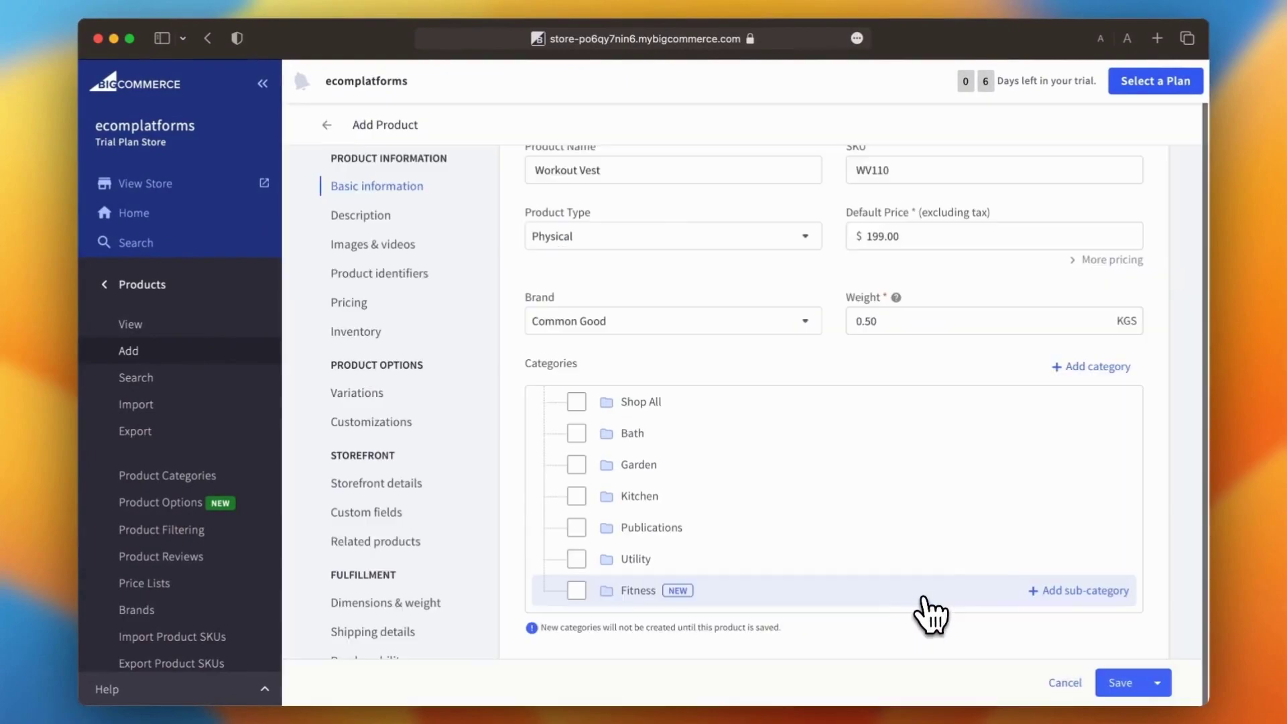
pyautogui.scroll(-2, 752, 604)
pyautogui.scroll(-2, 749, 603)
pyautogui.scroll(-2, 749, 603)
pyautogui.click(748, 607)
pyautogui.hotkey('ctrl', 'v')
pyautogui.scroll(-2, 600, 467)
pyautogui.scroll(-2, 600, 468)
pyautogui.scroll(-1, 600, 468)
pyautogui.scroll(-2, 600, 467)
# Upload the Workout Vest image with alt text 'Workout Vest'
pyautogui.click(832, 493)
pyautogui.click(502, 289)
pyautogui.click(914, 514)
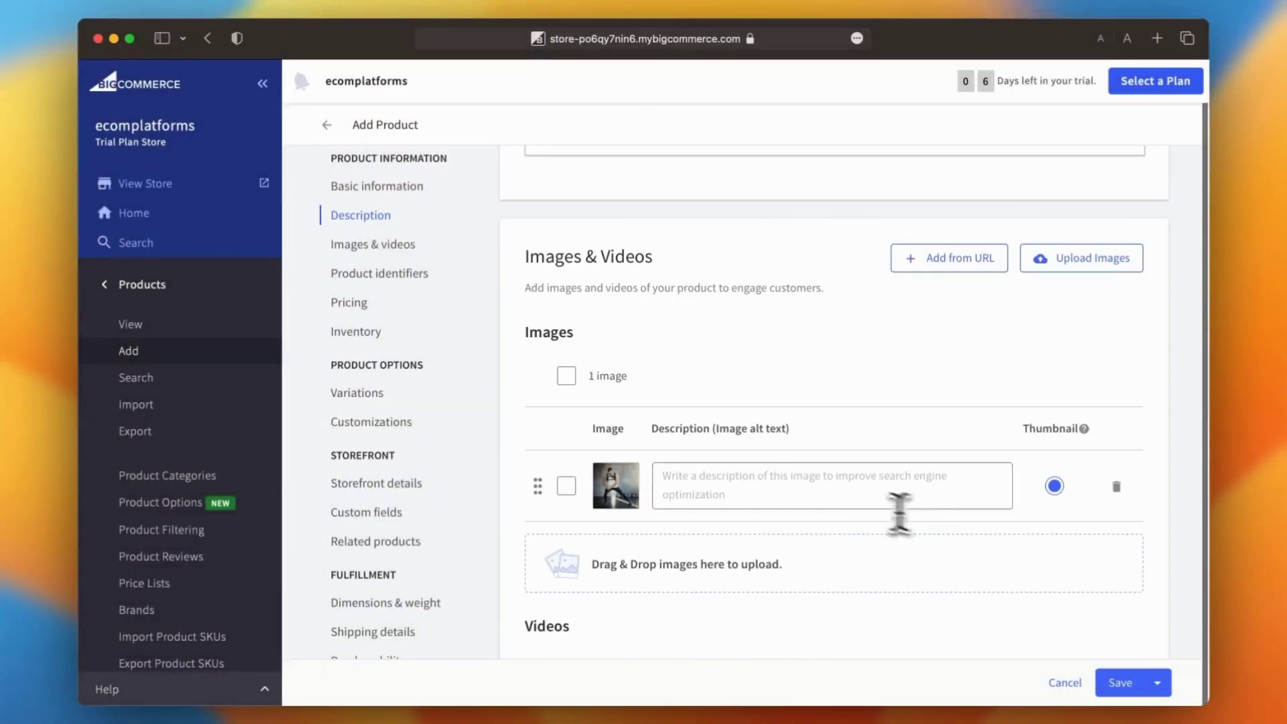
pyautogui.click(769, 485)
pyautogui.write('Workout Vest')
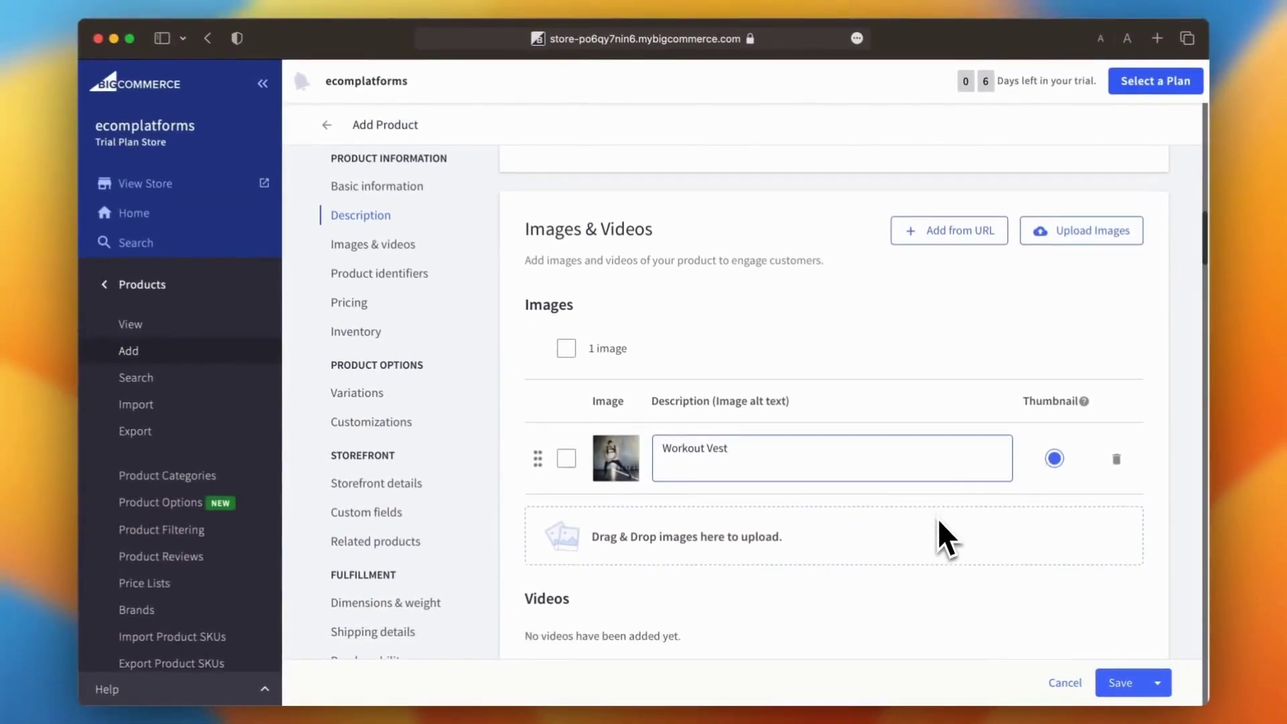
pyautogui.scroll(-2, 938, 522)
pyautogui.scroll(-2, 938, 523)
pyautogui.scroll(-3, 937, 520)
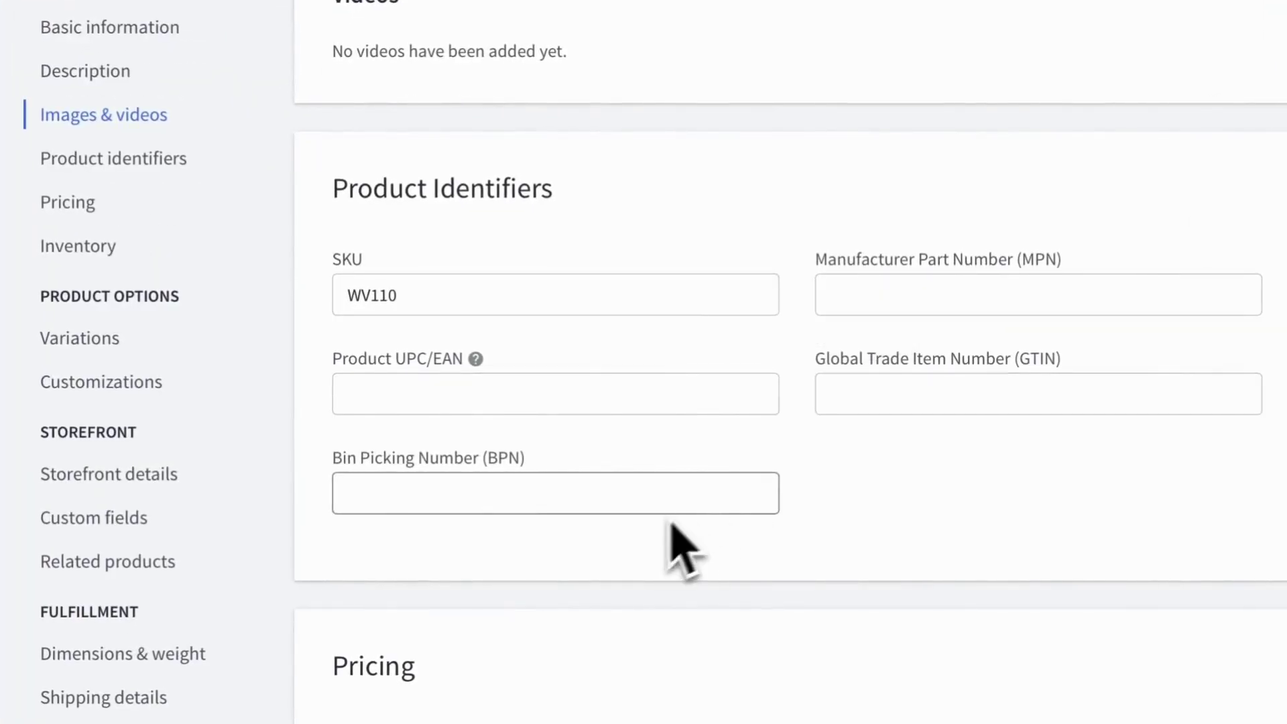
pyautogui.scroll(-2, 754, 527)
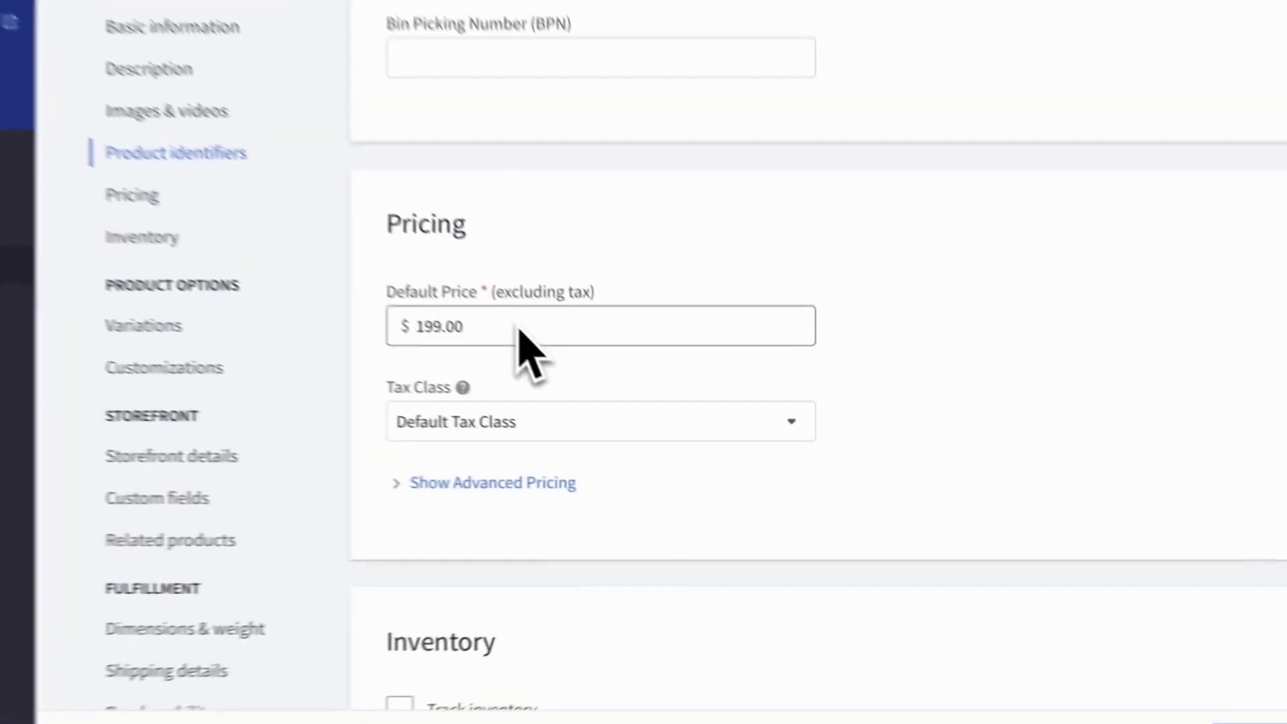
# Keep the default tax class and set cost $100.00 and sale price $179
pyautogui.click(791, 420)
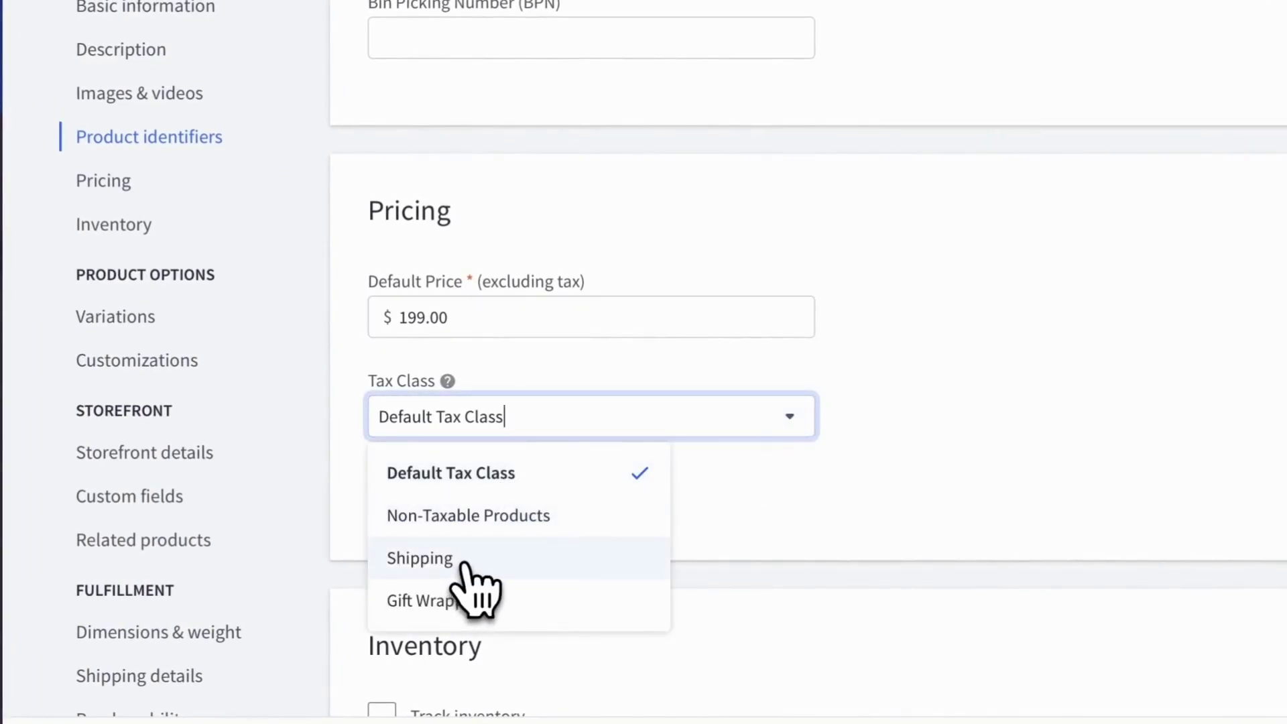
pyautogui.click(502, 473)
pyautogui.scroll(-1, 403, 462)
pyautogui.click(390, 446)
pyautogui.scroll(-2, 412, 452)
pyautogui.scroll(-1, 462, 578)
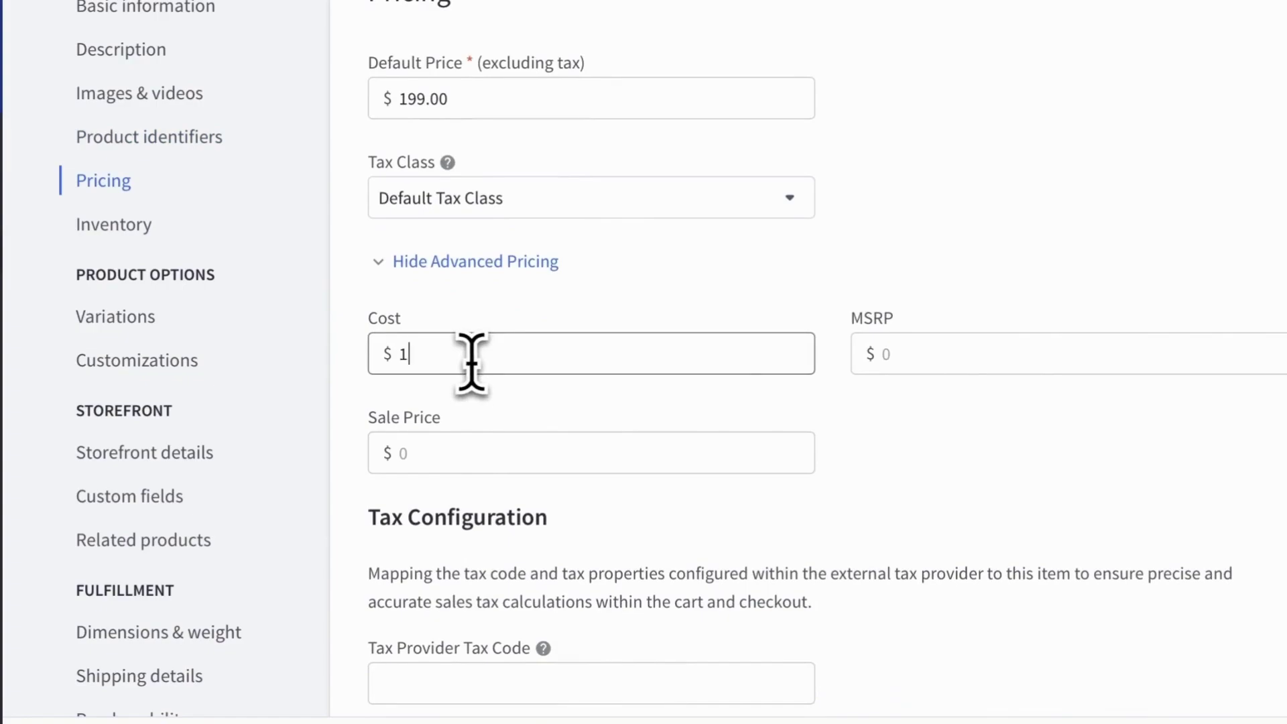
pyautogui.click(915, 360)
pyautogui.click(689, 443)
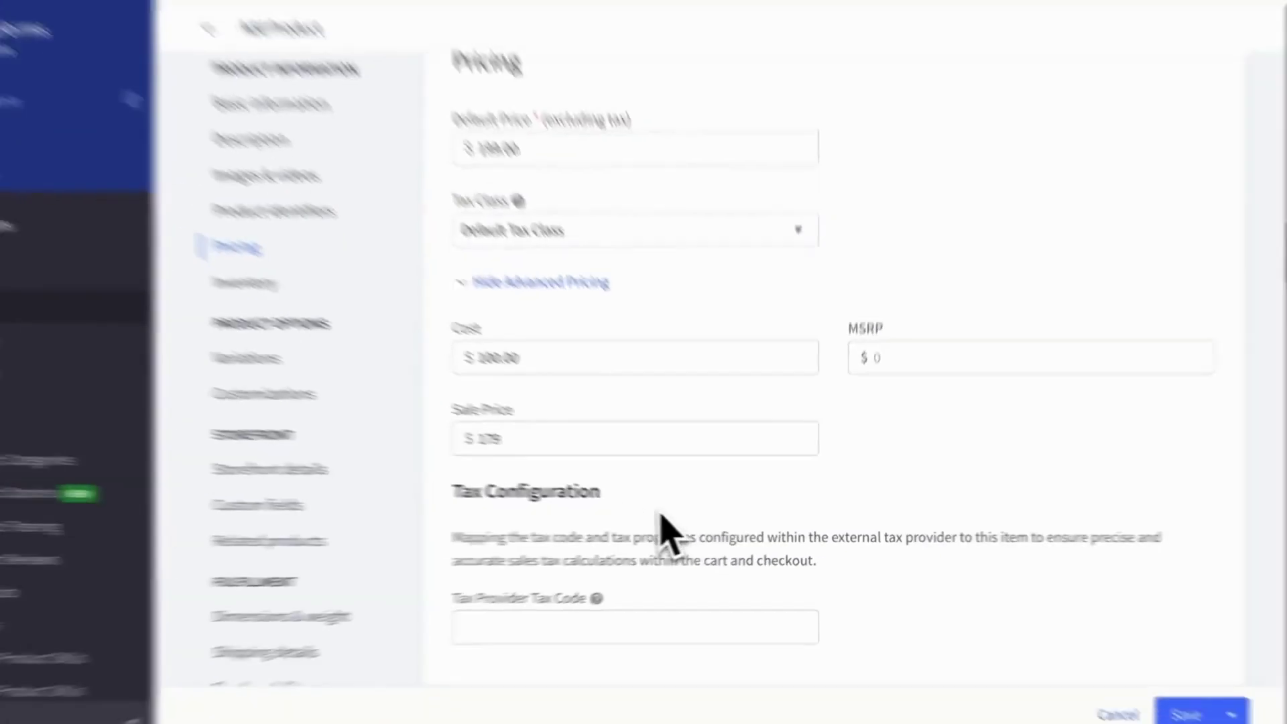
pyautogui.scroll(-2, 693, 516)
pyautogui.scroll(-2, 693, 515)
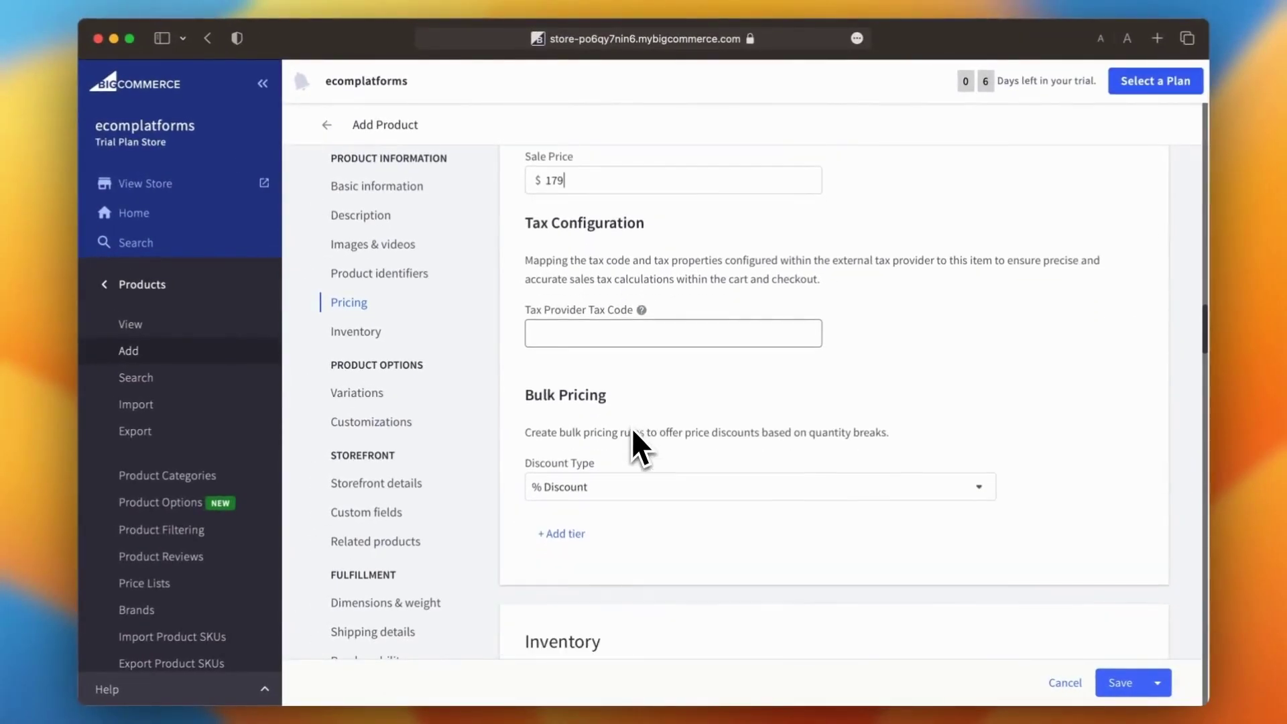
pyautogui.scroll(-2, 631, 443)
# Add $ Off/Unit bulk tiers: $49 off for 2 units, $79 off for 3
pyautogui.click(1009, 391)
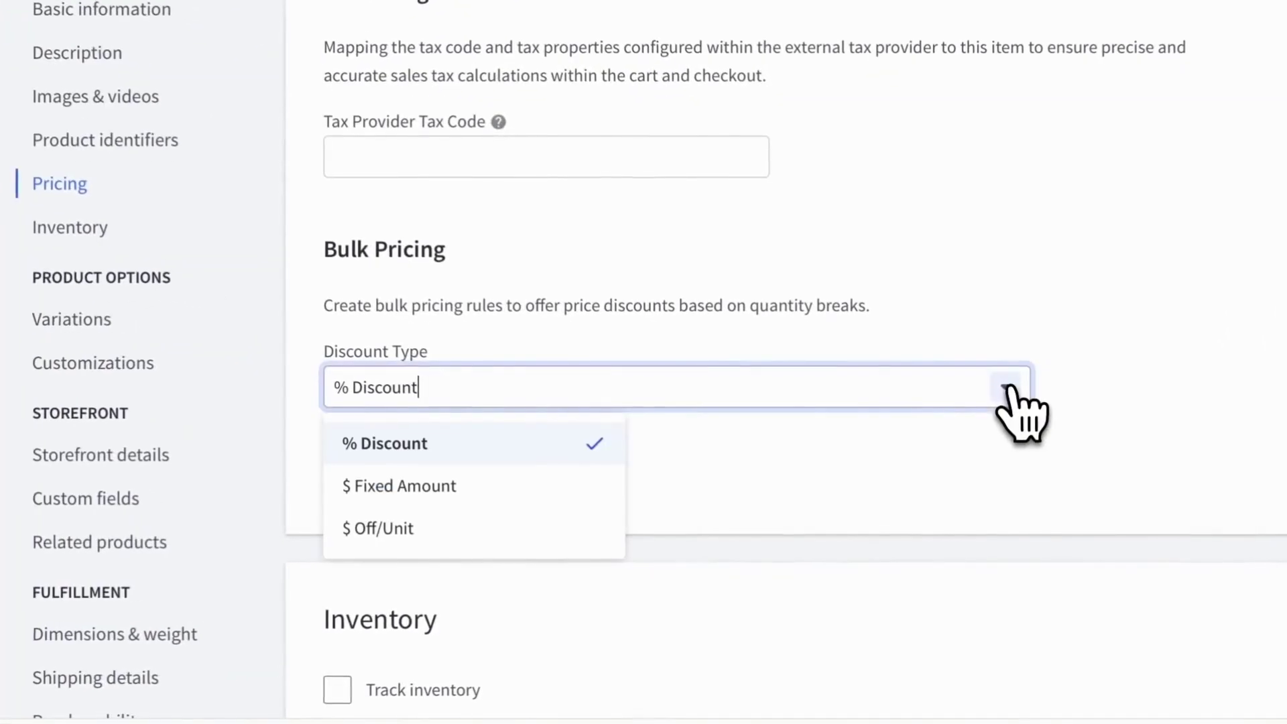
pyautogui.click(402, 528)
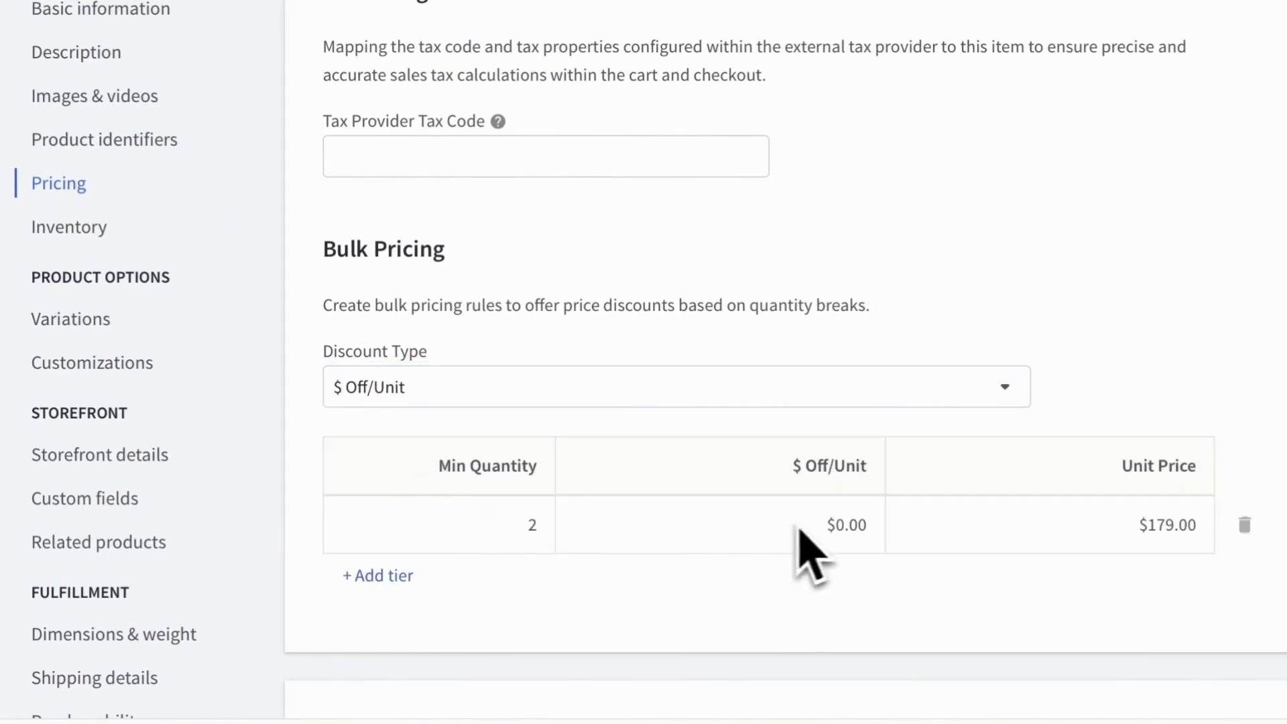
pyautogui.click(857, 525)
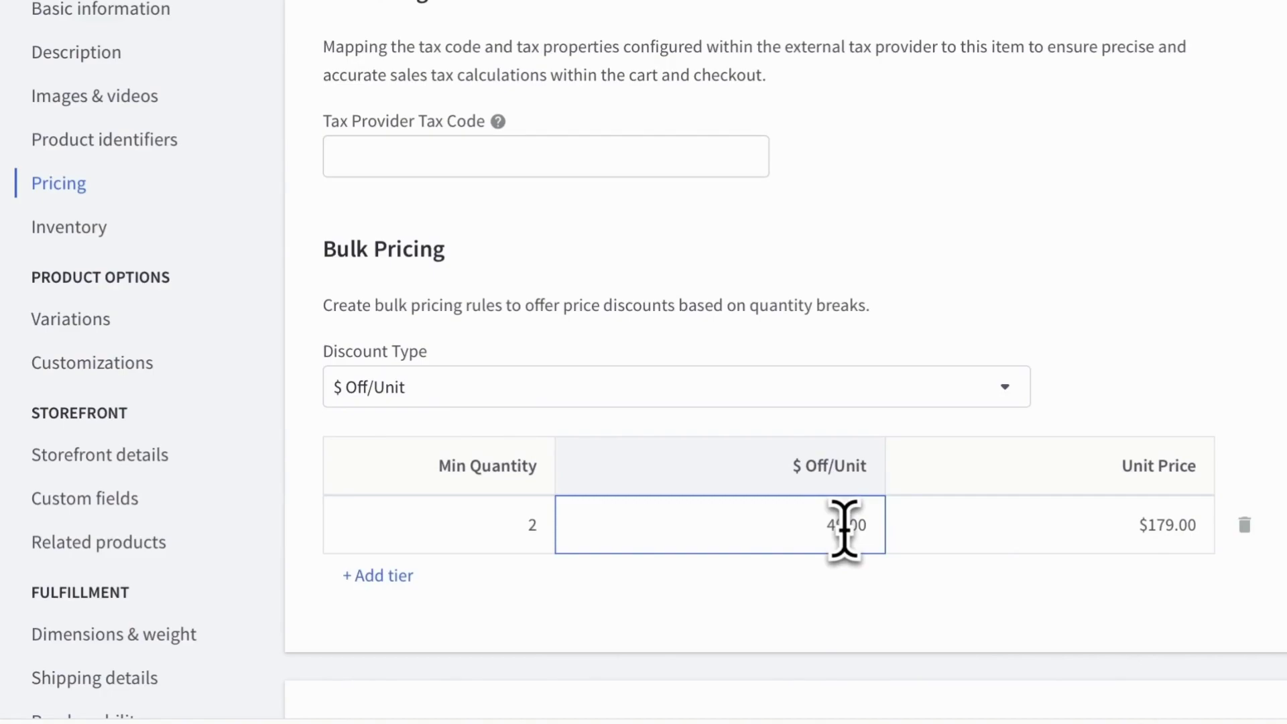
pyautogui.click(379, 576)
pyautogui.click(845, 584)
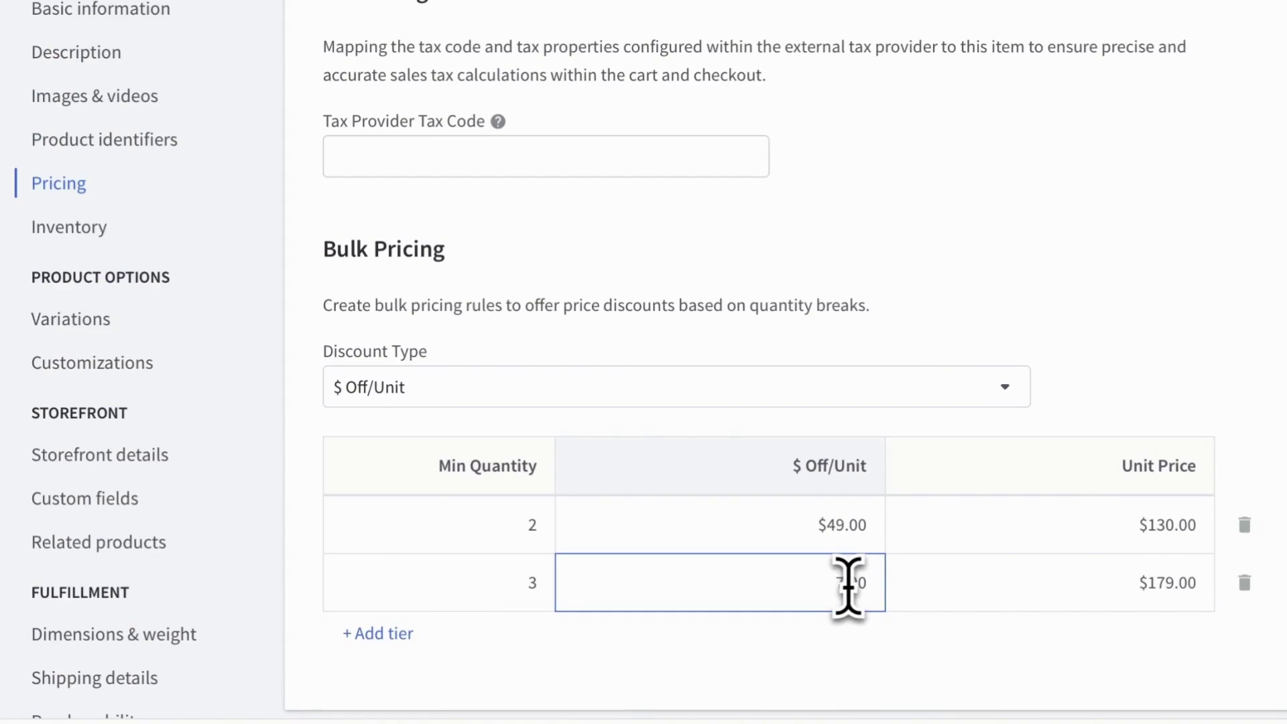
pyautogui.click(432, 671)
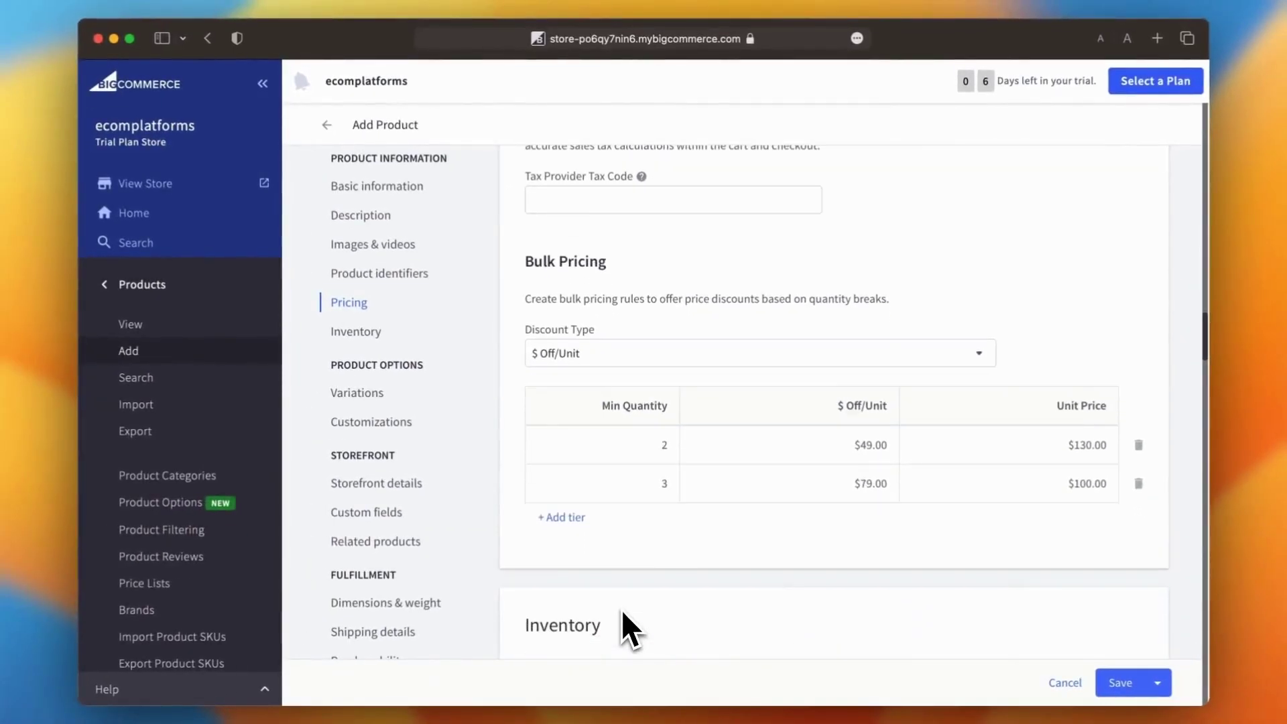
pyautogui.scroll(-2, 622, 609)
pyautogui.scroll(-2, 622, 609)
# Track inventory at product level with 1000 in stock and a low-stock threshold of 50
pyautogui.click(318, 467)
pyautogui.scroll(-2, 462, 574)
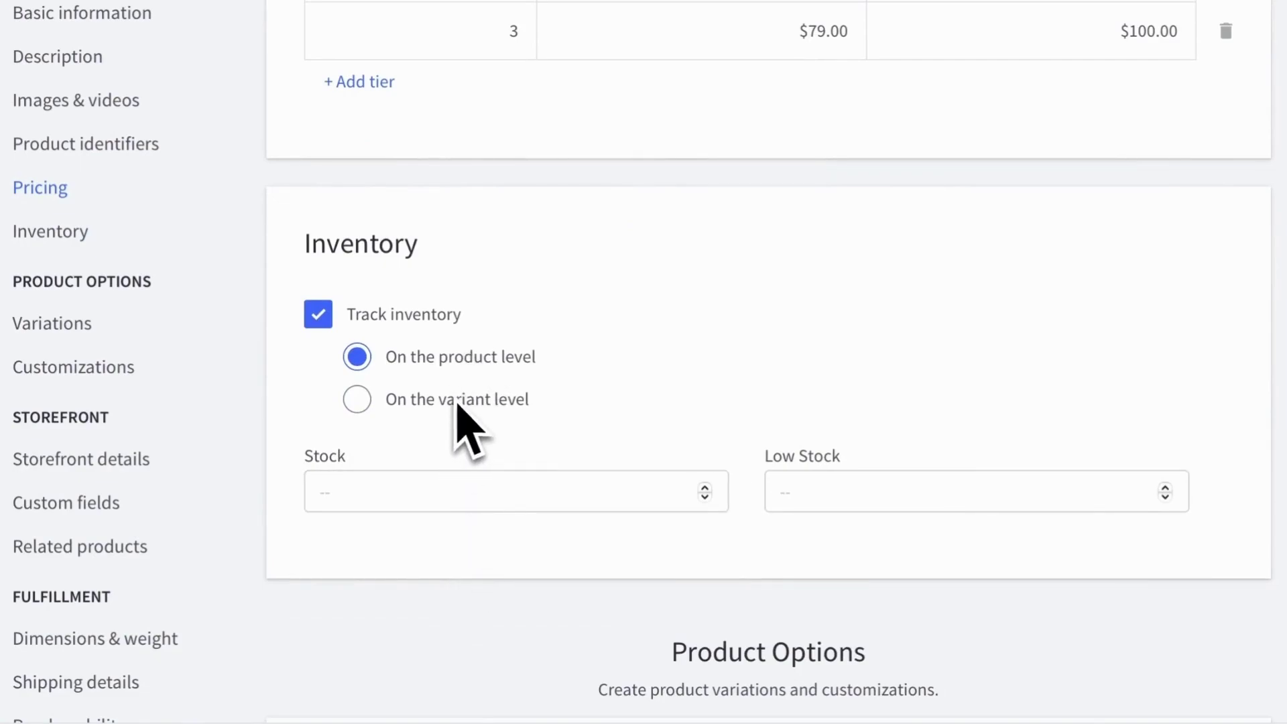
pyautogui.click(516, 486)
pyautogui.write('1000')
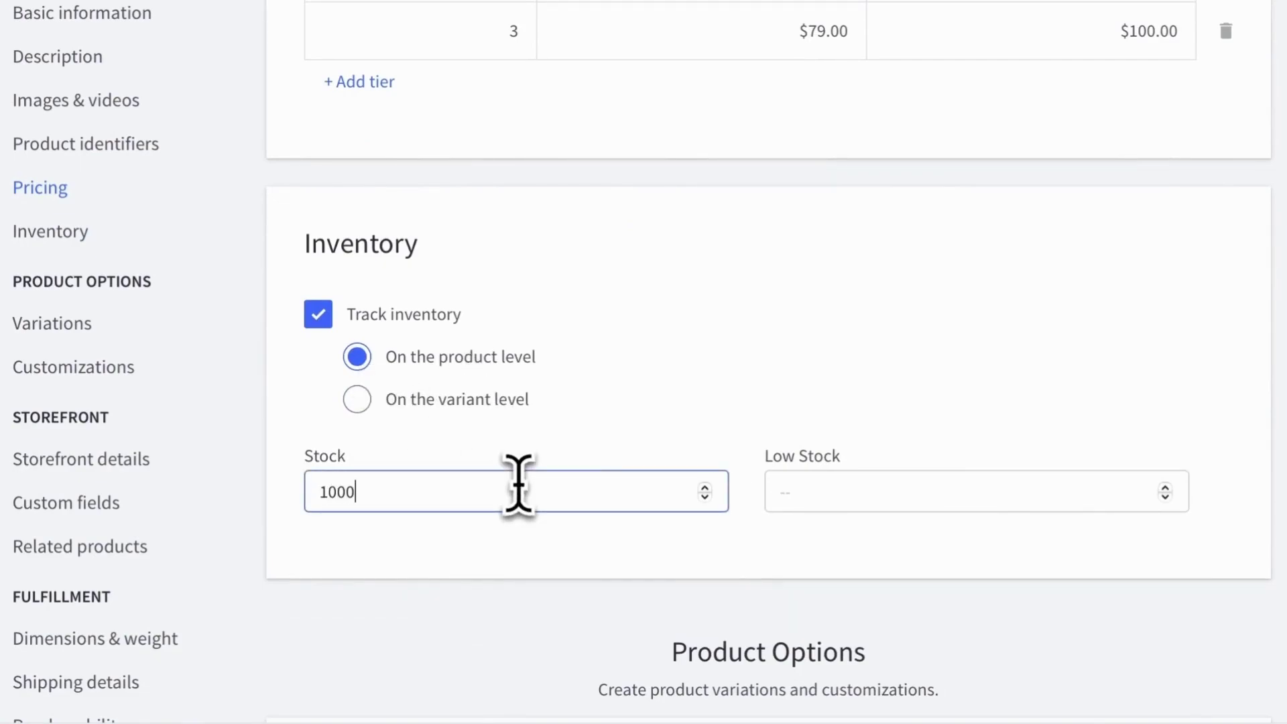
pyautogui.click(857, 488)
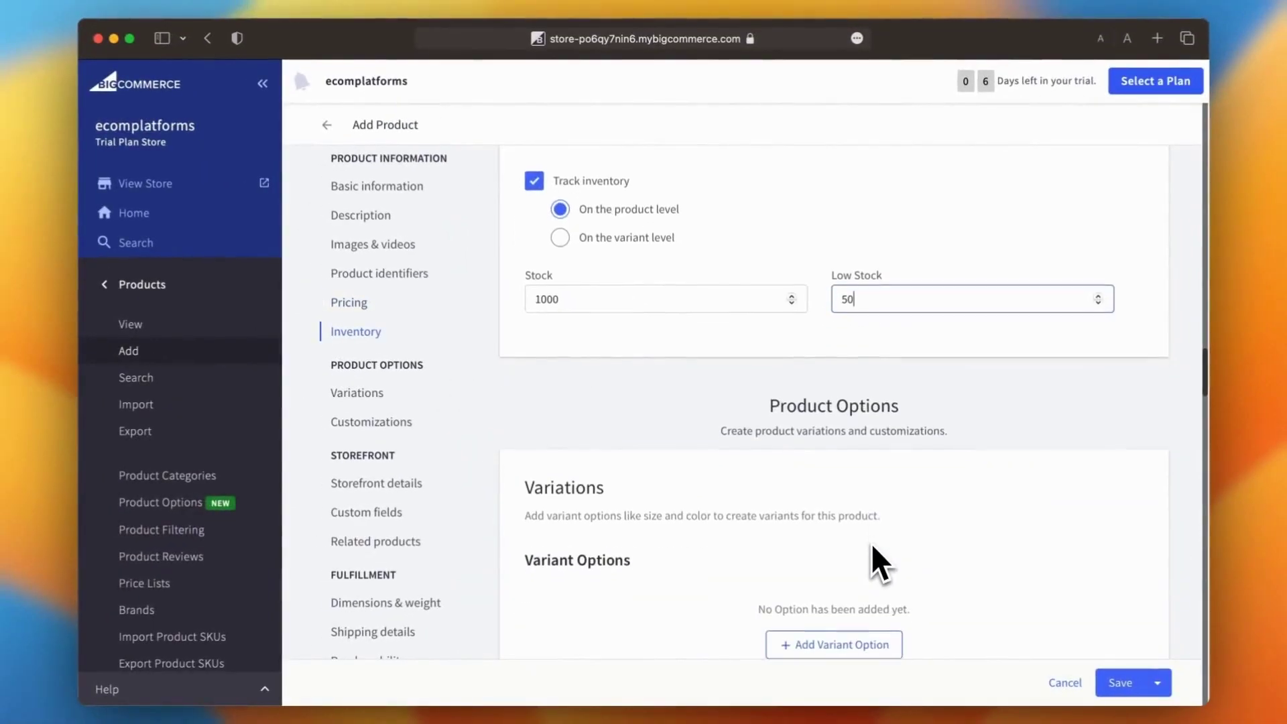
pyautogui.scroll(-5, 871, 547)
# Add a Color dropdown option with Red, Green, Blue, Black (Black default) and save variants
pyautogui.click(776, 395)
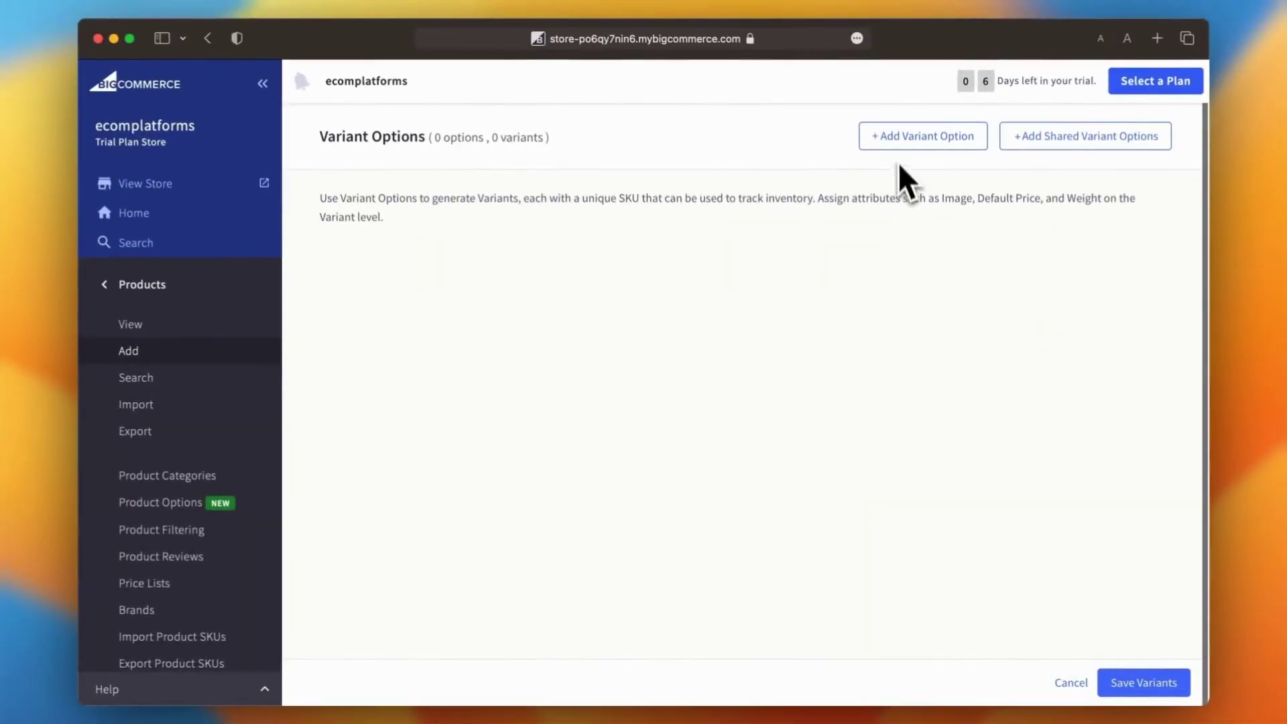
pyautogui.click(905, 140)
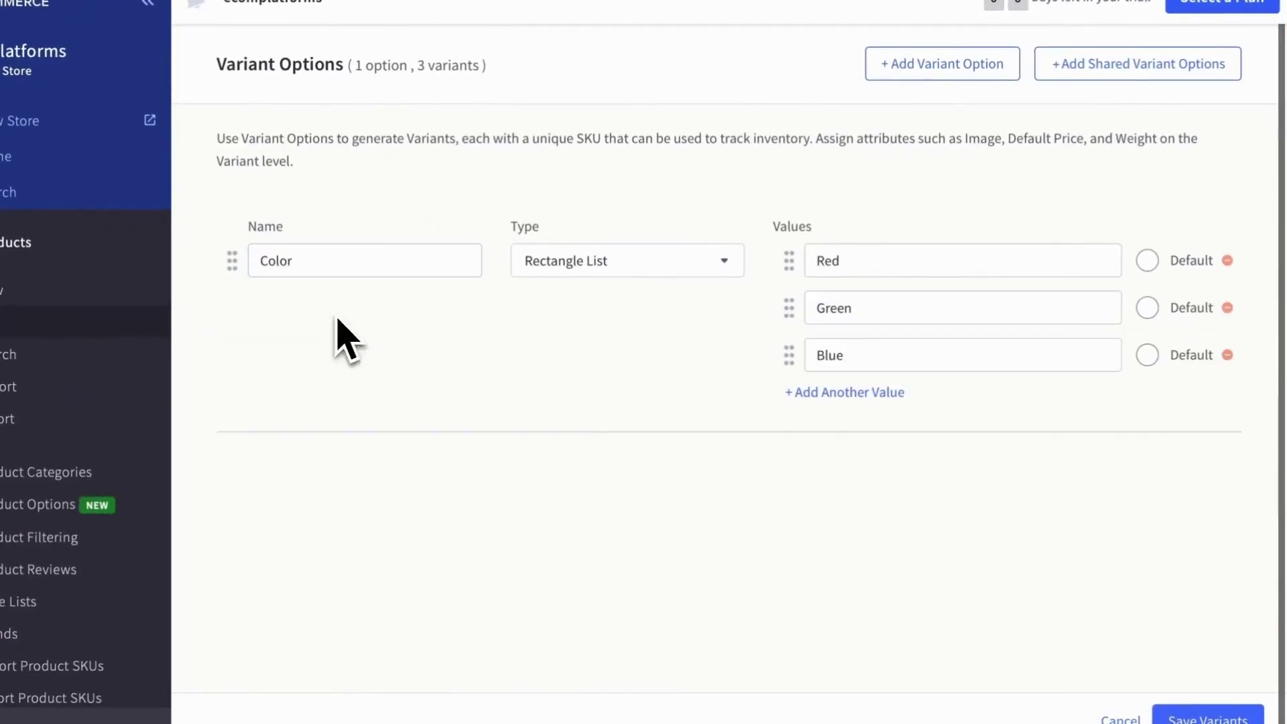
pyautogui.click(723, 260)
pyautogui.click(591, 442)
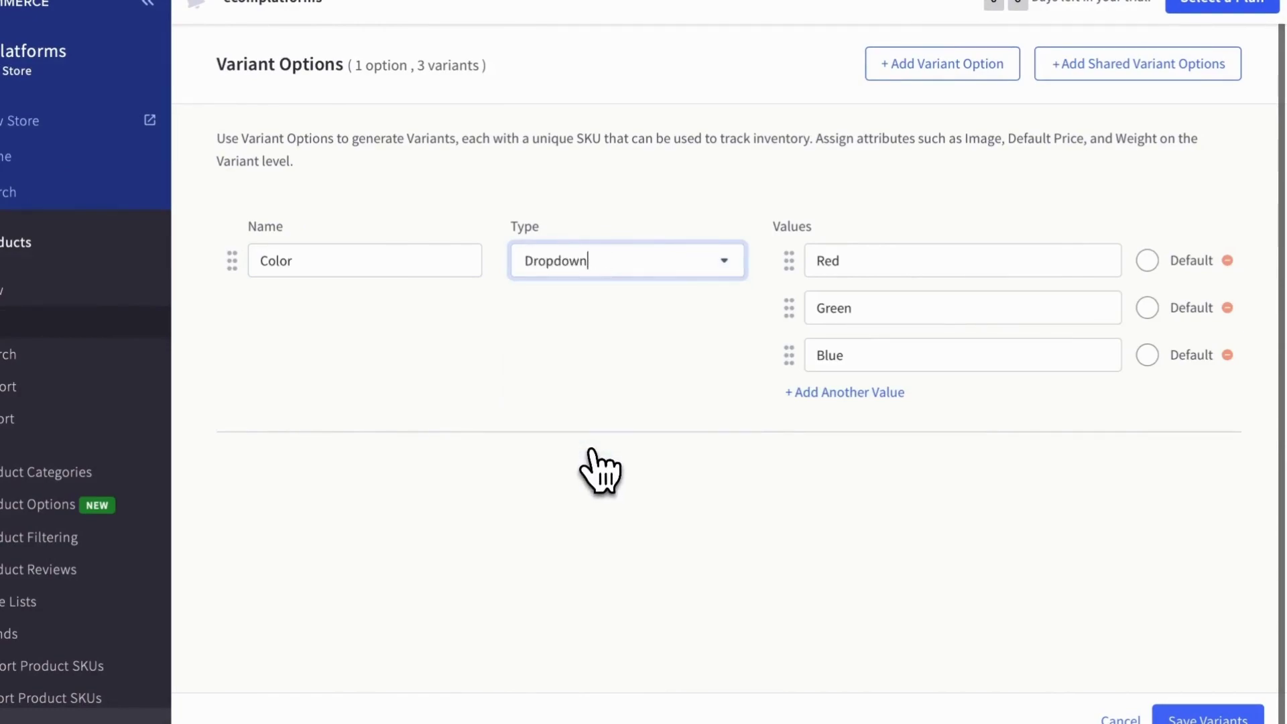
pyautogui.click(855, 392)
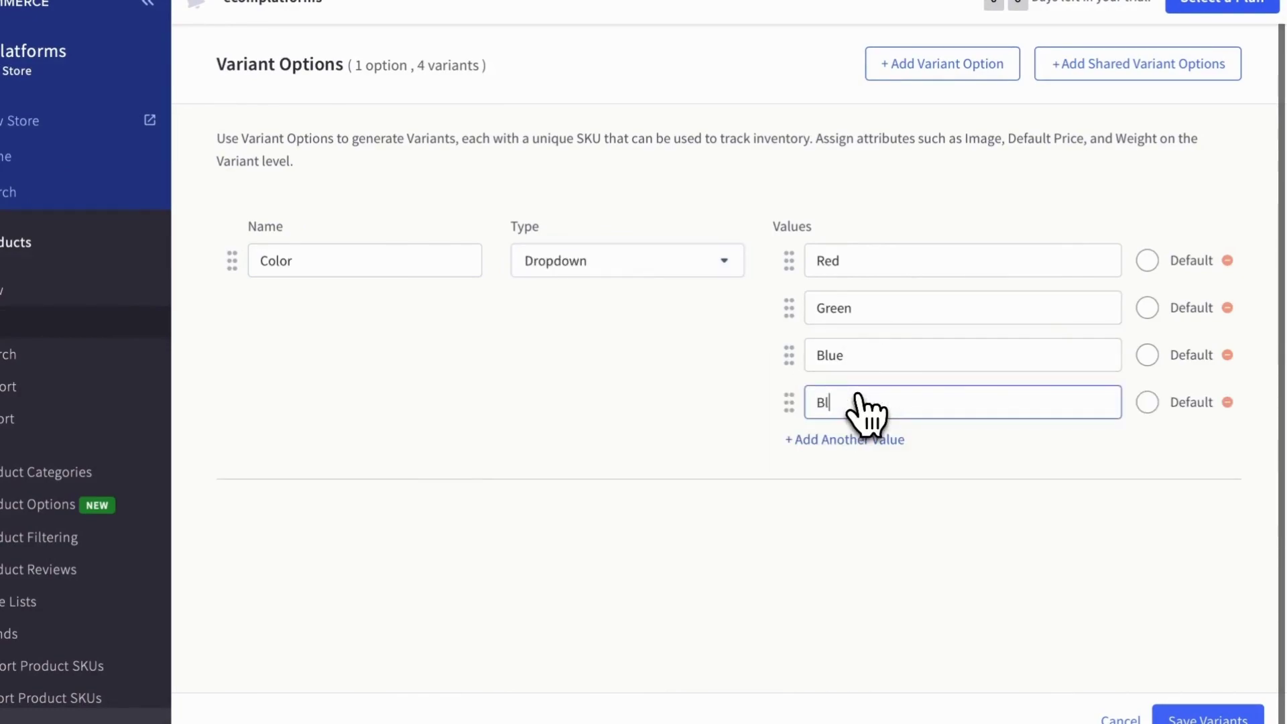
pyautogui.click(1148, 402)
pyautogui.click(1116, 684)
pyautogui.scroll(-2, 883, 558)
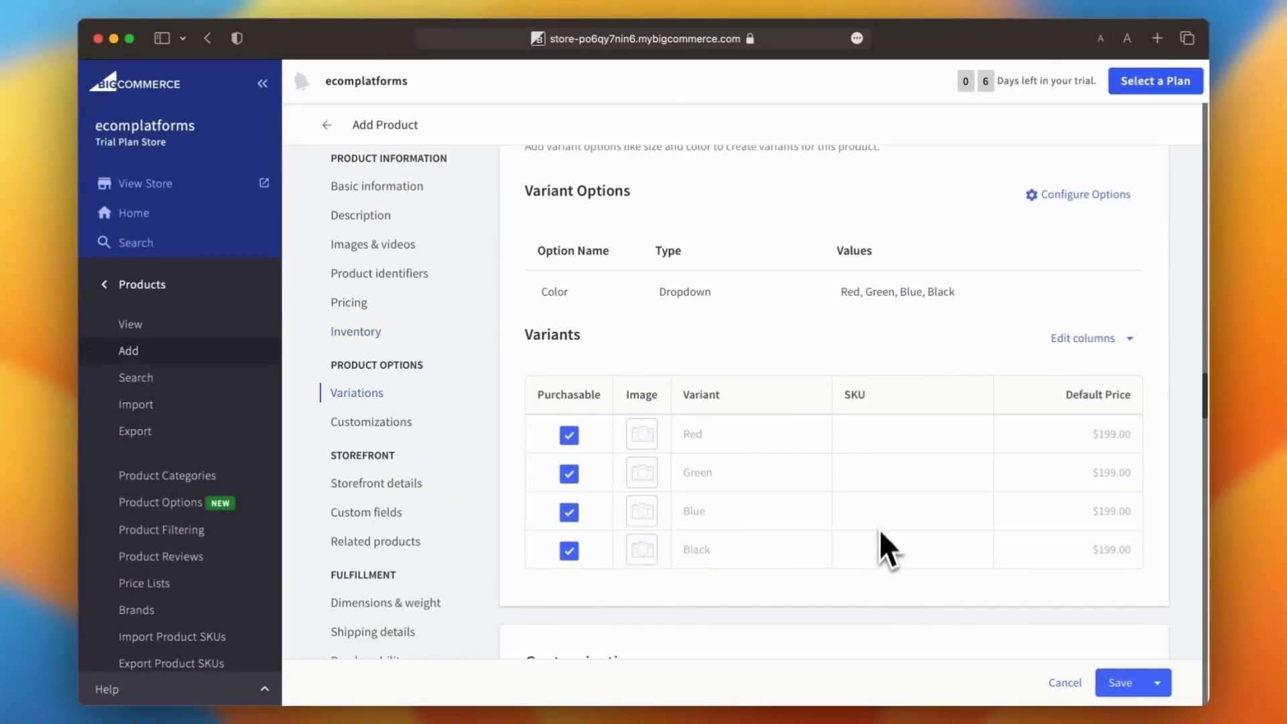
pyautogui.scroll(-1, 997, 585)
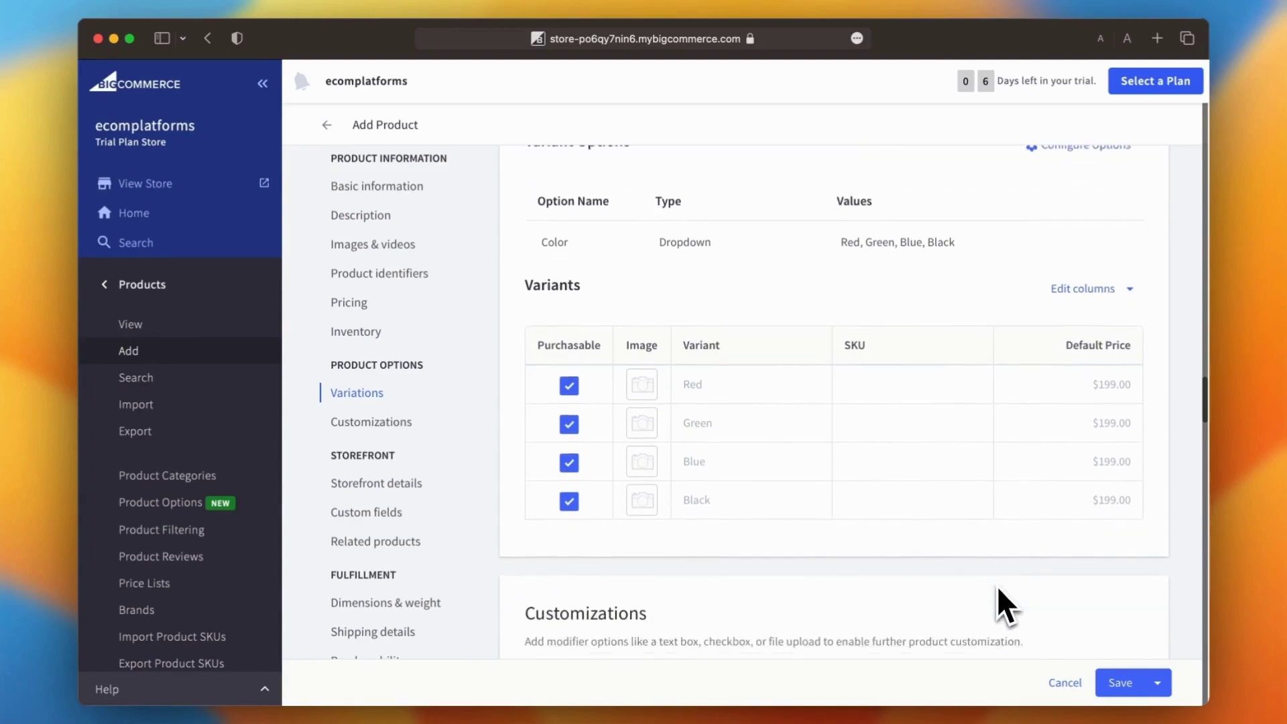
pyautogui.scroll(-2, 997, 585)
pyautogui.scroll(-3, 997, 585)
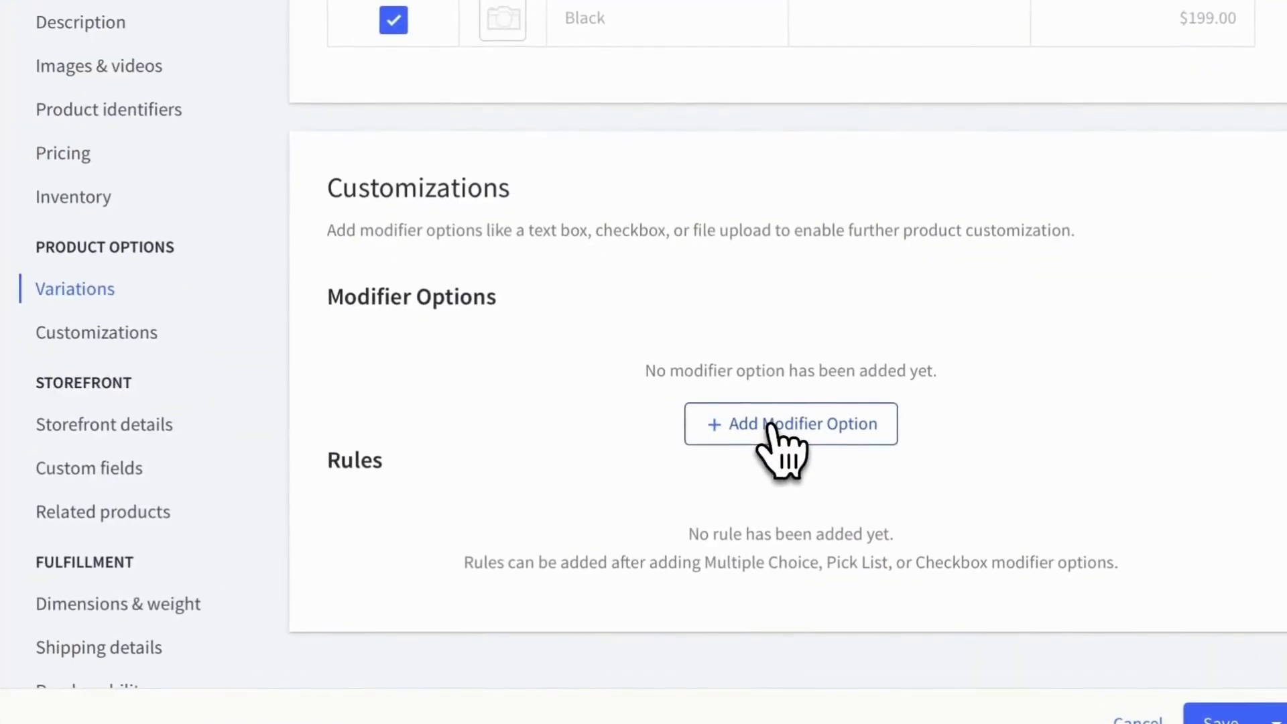
# Add a Custom Message text-field modifier defaulting to 'Gift message' with min/max character limits
pyautogui.click(829, 490)
pyautogui.click(912, 140)
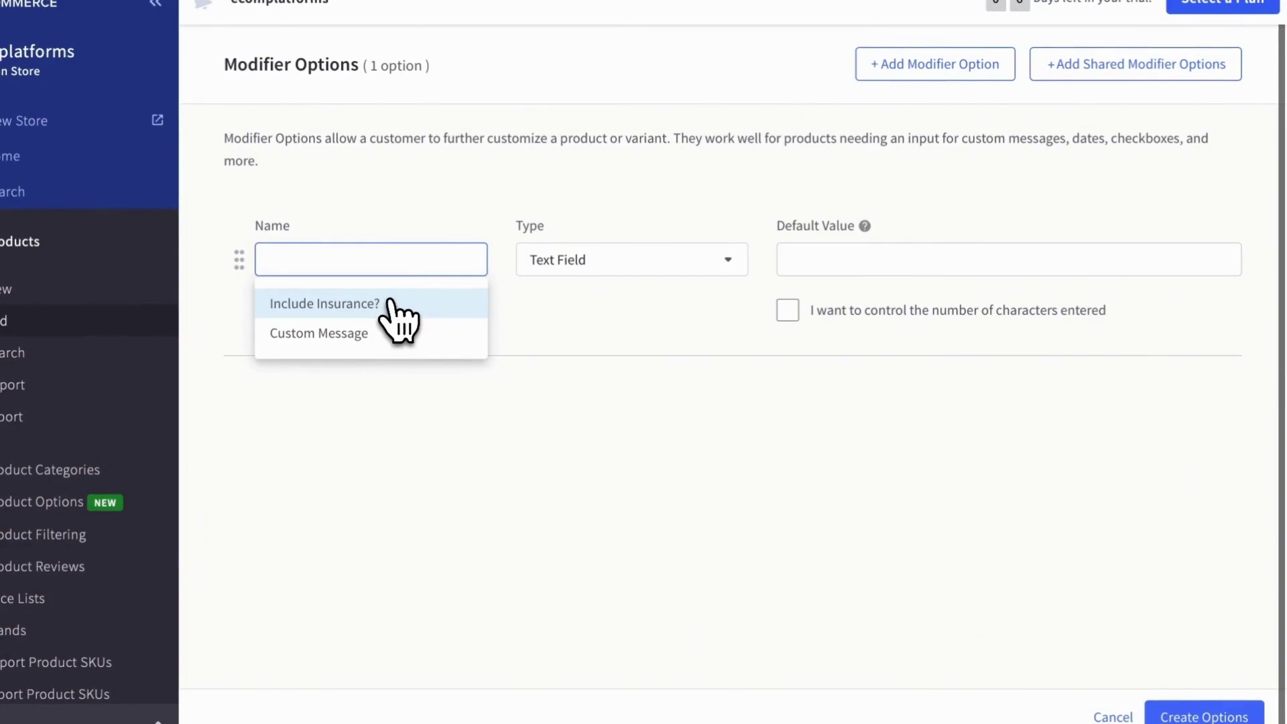
pyautogui.click(392, 354)
pyautogui.click(739, 272)
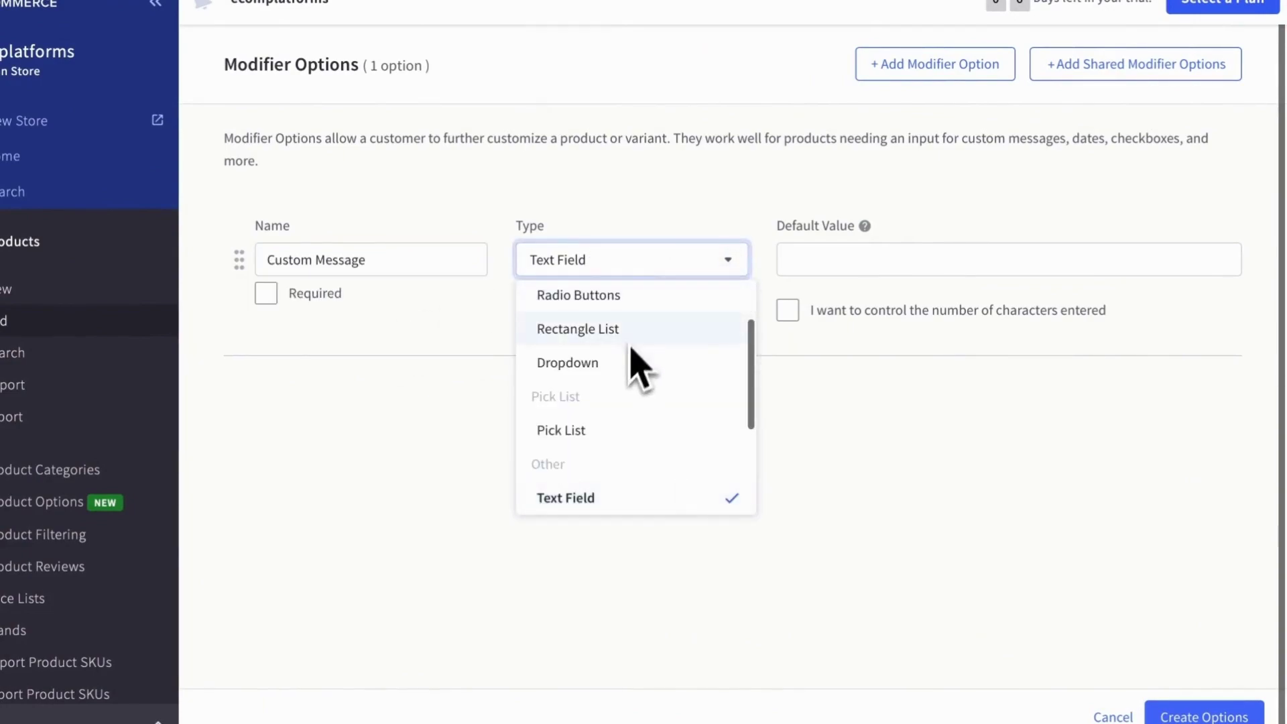
pyautogui.click(601, 499)
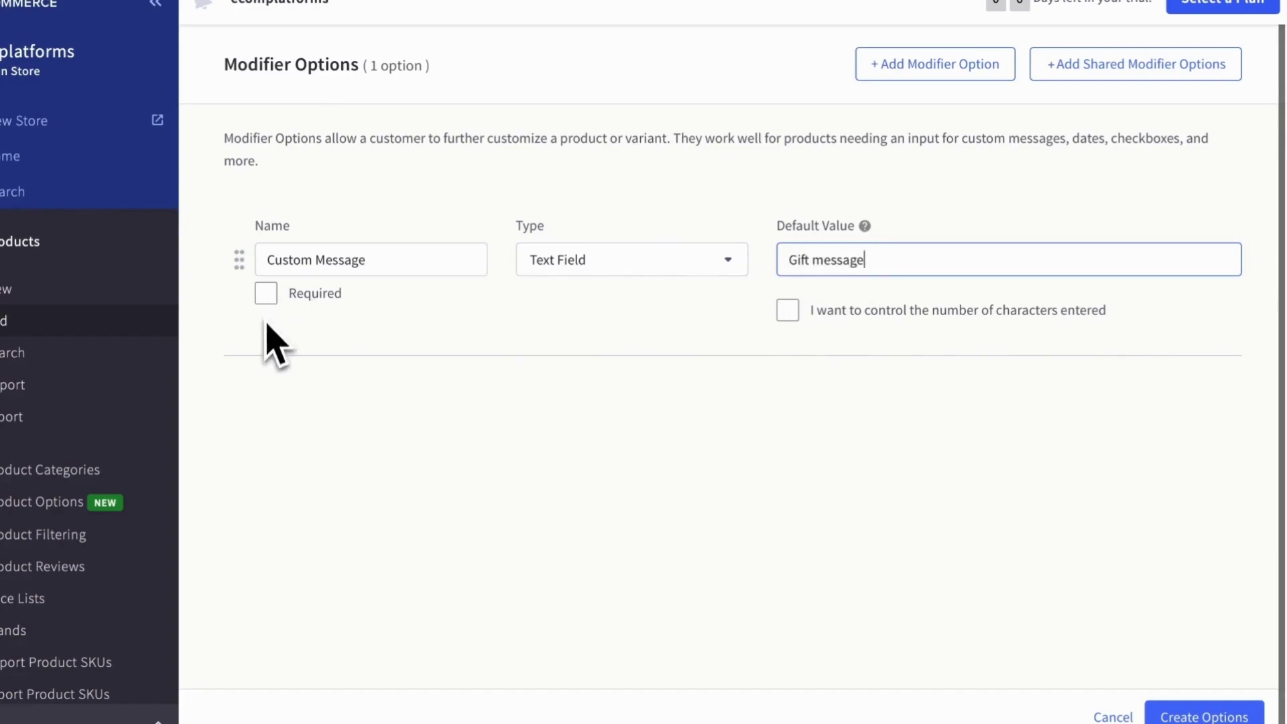
pyautogui.click(787, 310)
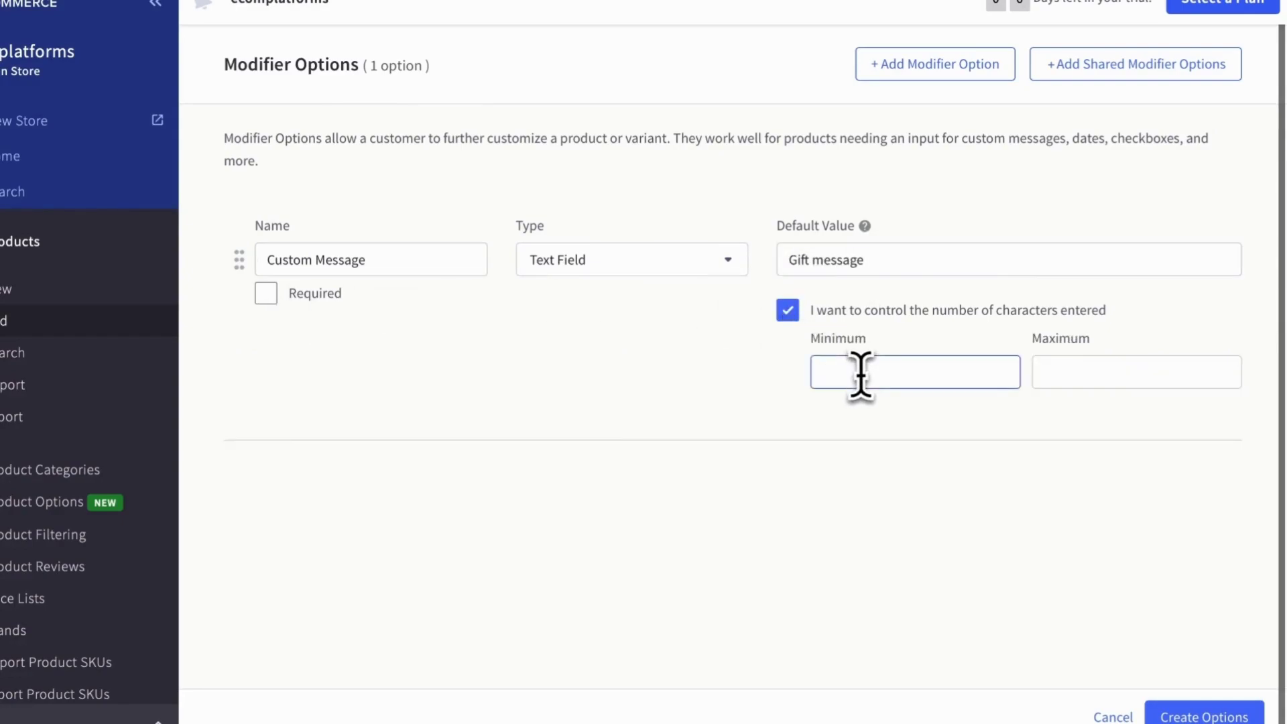
pyautogui.click(1071, 367)
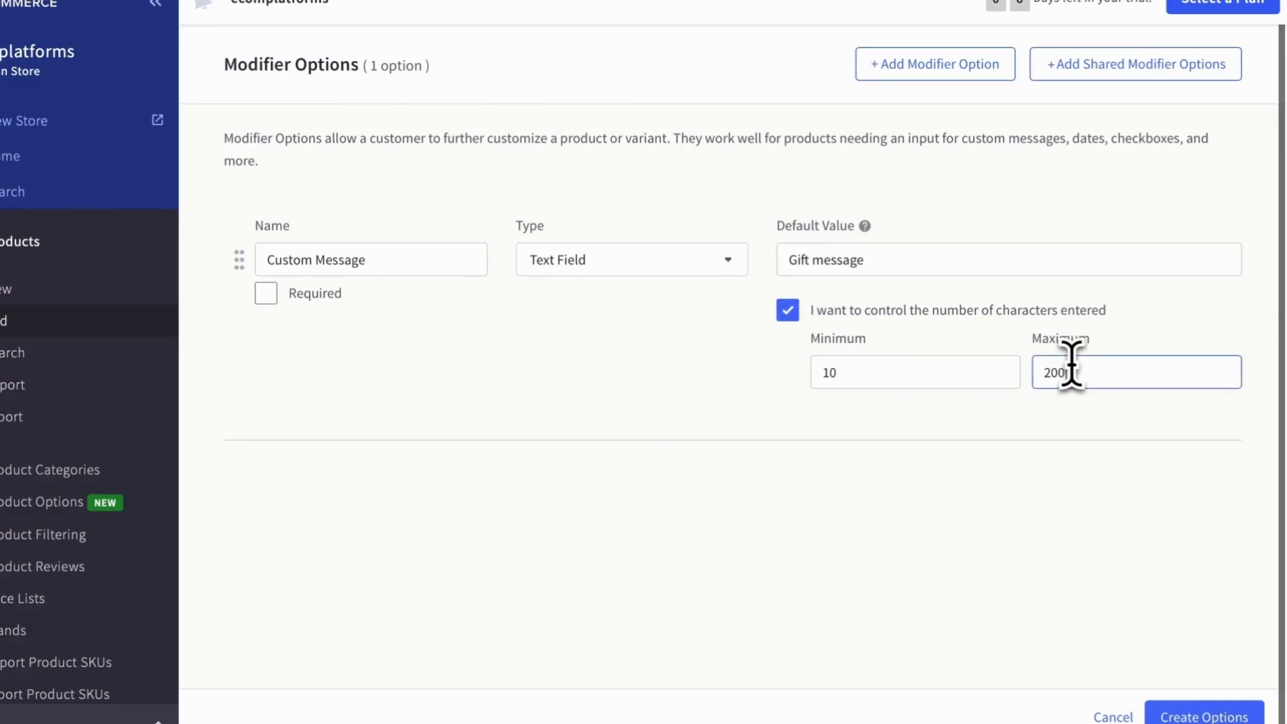
pyautogui.click(1203, 716)
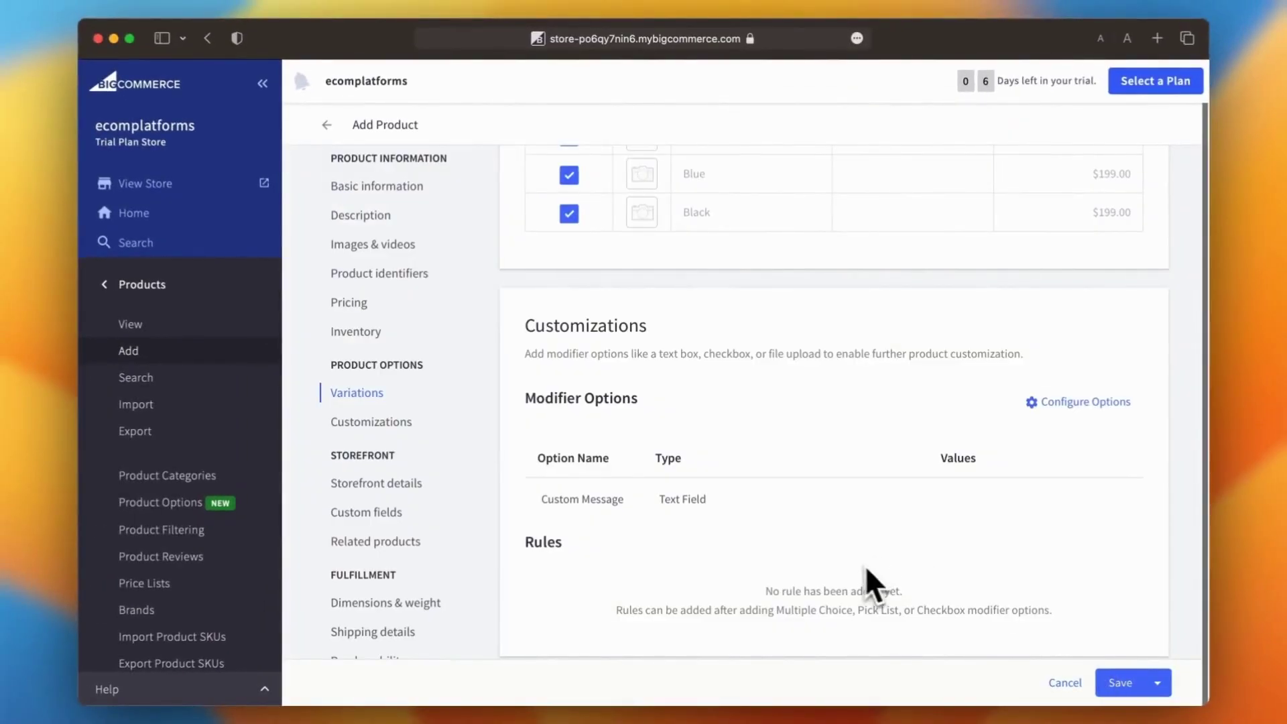
pyautogui.scroll(-5, 873, 566)
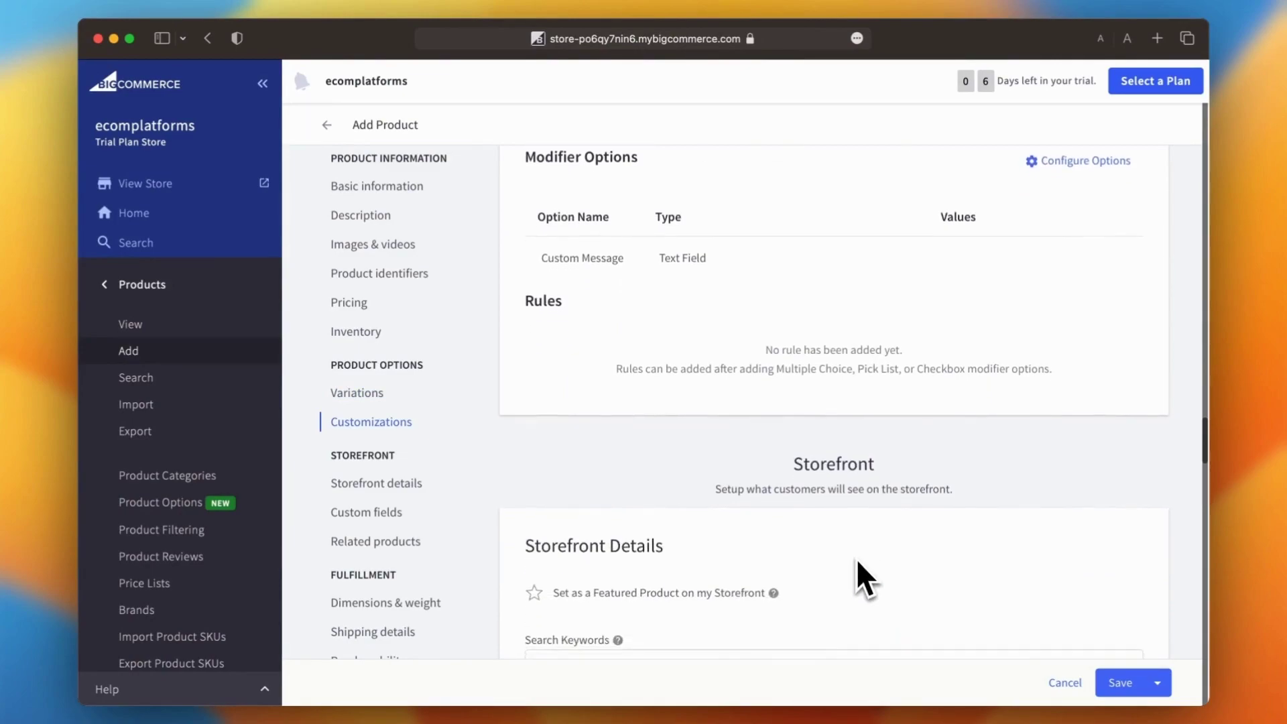
pyautogui.scroll(-3, 855, 558)
pyautogui.scroll(-3, 855, 559)
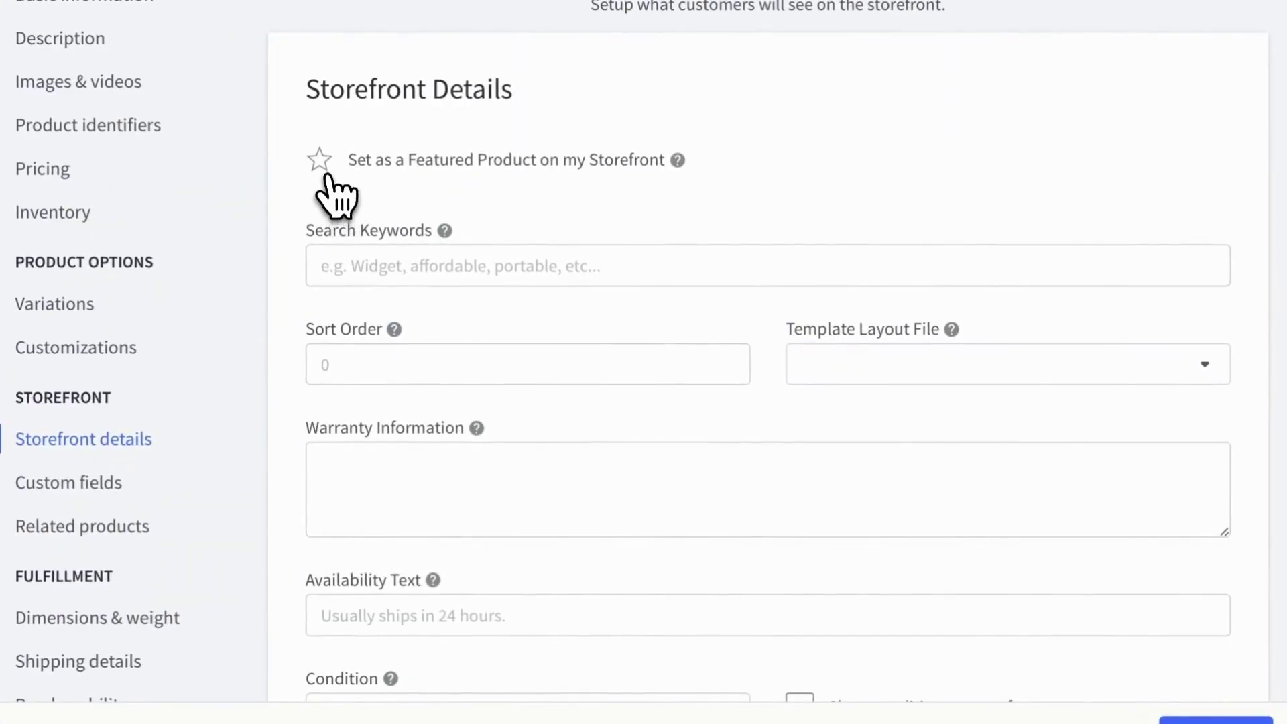
# Mark the product featured, add keywords workout, vest, fitness, and set sort order 1
pyautogui.click(322, 163)
pyautogui.click(398, 269)
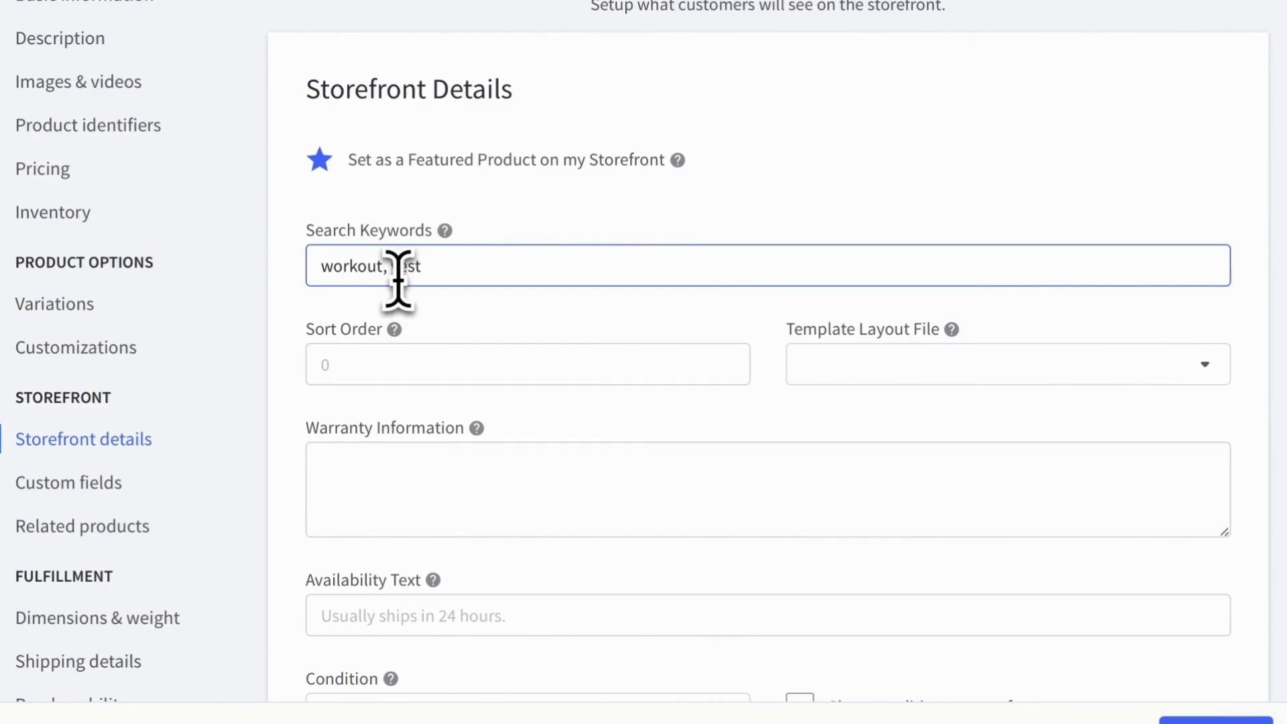
pyautogui.click(376, 375)
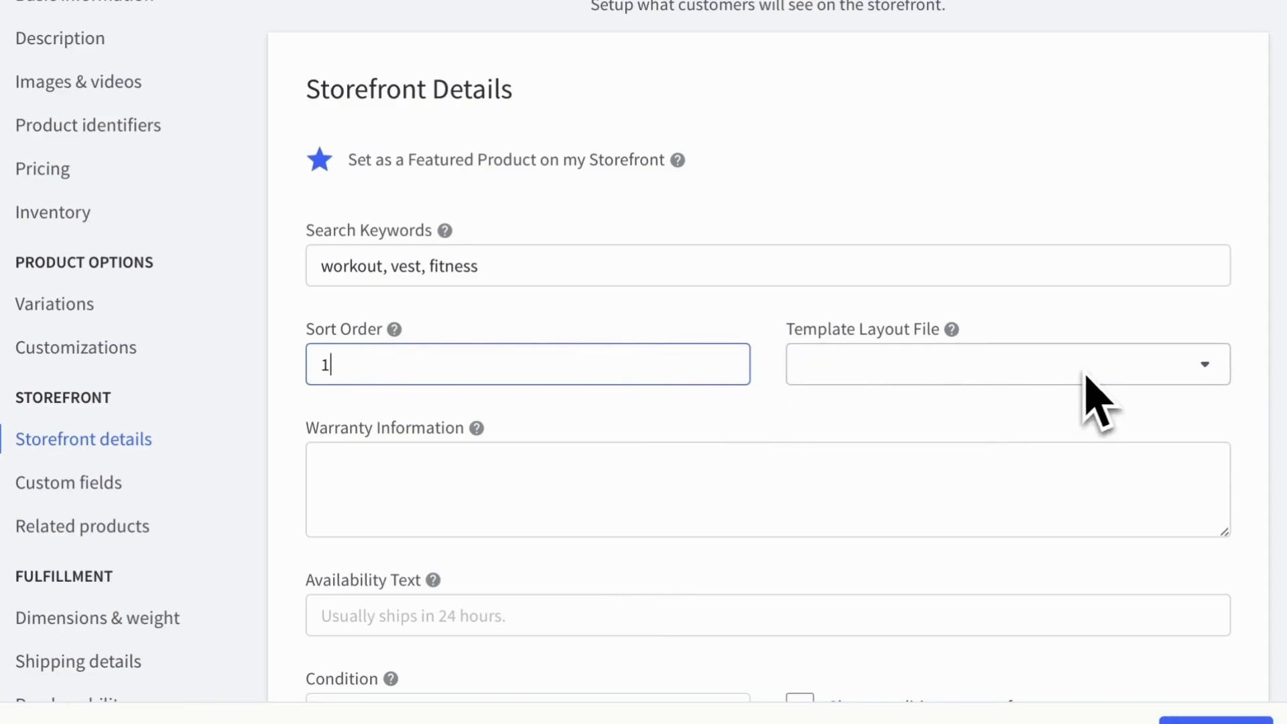
pyautogui.scroll(-2, 891, 523)
pyautogui.scroll(-1, 494, 279)
# Enter warranty 'Demo warranty information', availability 'Ships next day', and keep condition New
pyautogui.click(491, 278)
pyautogui.write('Demo warranty info')
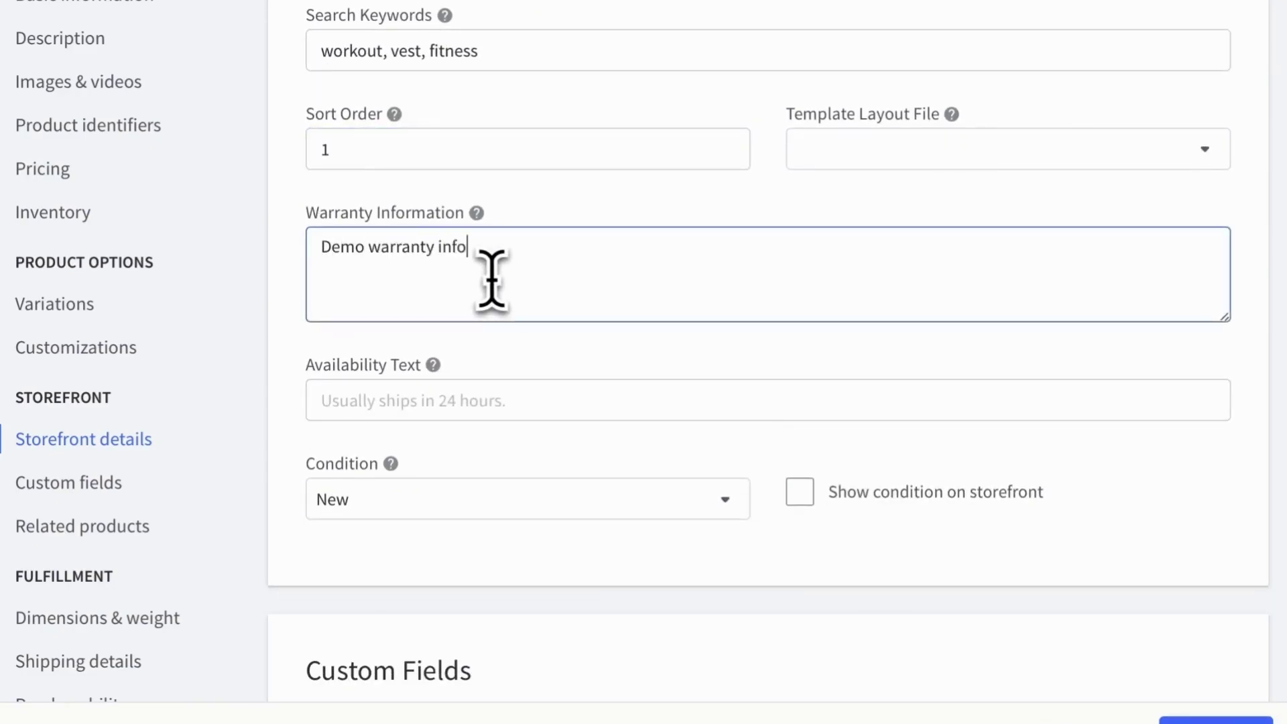
pyautogui.write('n')
pyautogui.click(491, 402)
pyautogui.press('BackSpace')
pyautogui.write('s nest day')
pyautogui.scroll(-2, 490, 412)
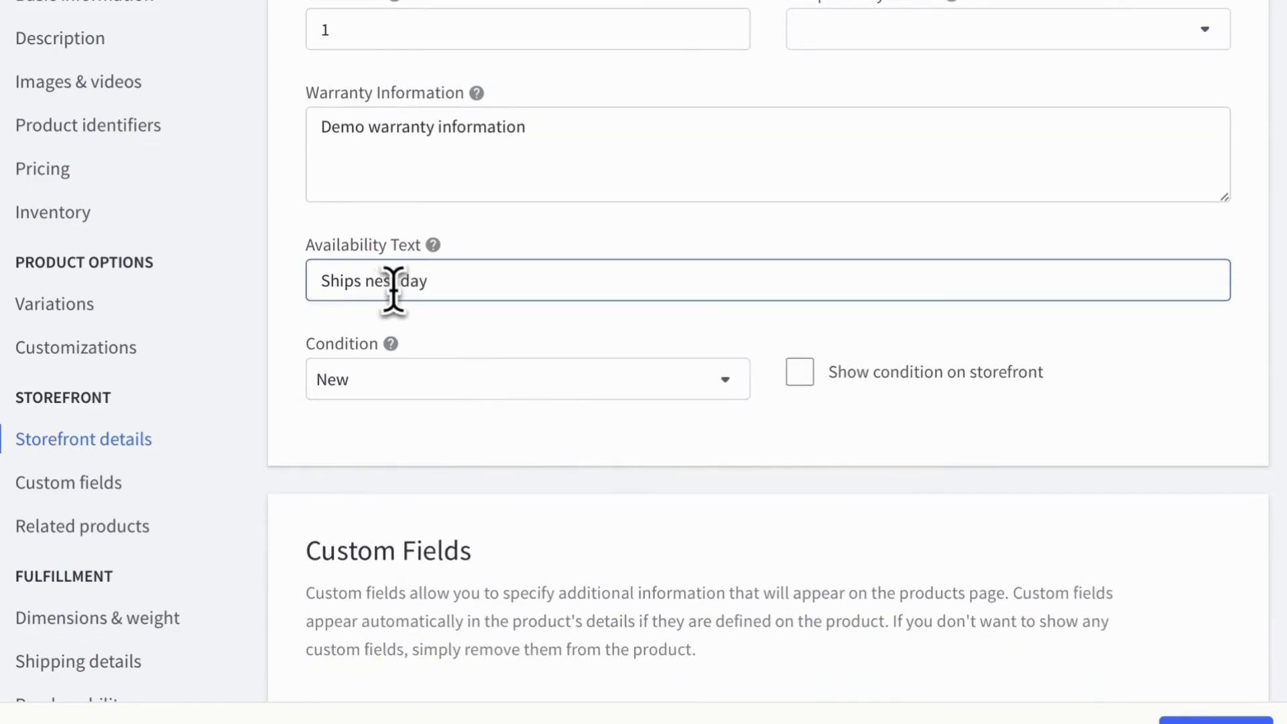
pyautogui.click(710, 384)
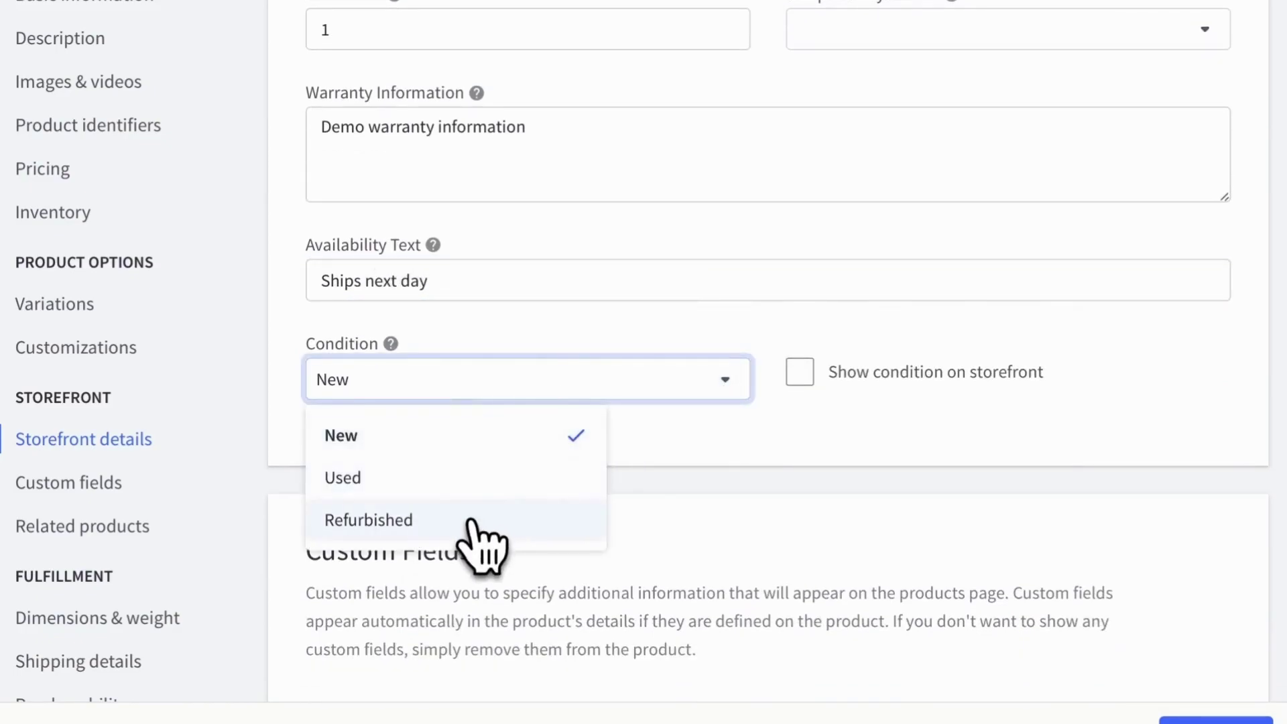
pyautogui.click(501, 443)
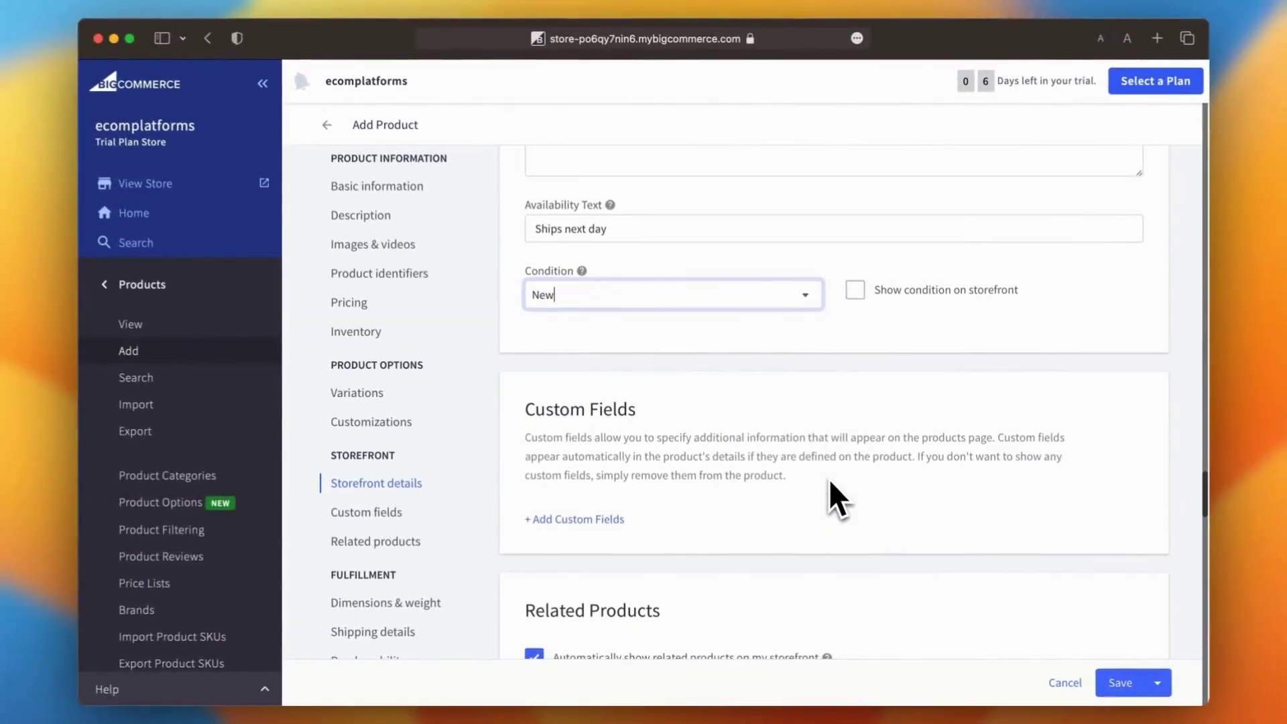
pyautogui.scroll(-3, 829, 479)
pyautogui.scroll(-2, 616, 464)
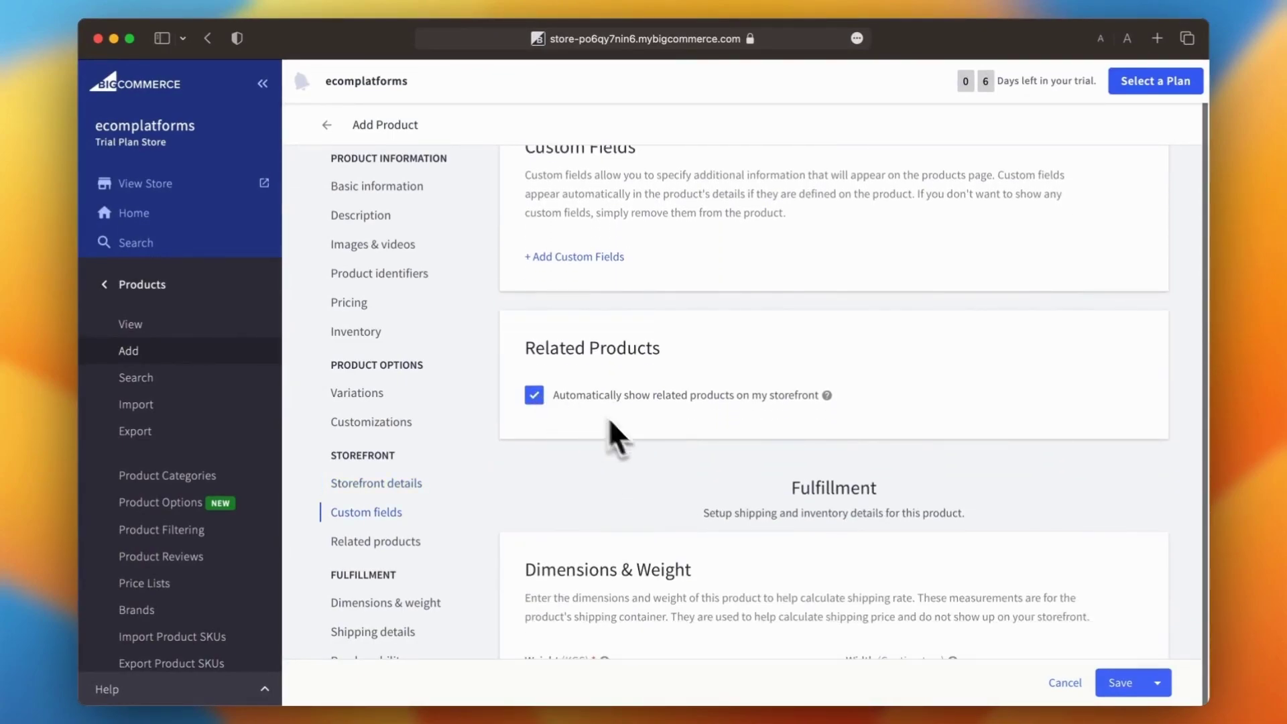
pyautogui.scroll(-2, 615, 438)
pyautogui.scroll(-2, 613, 426)
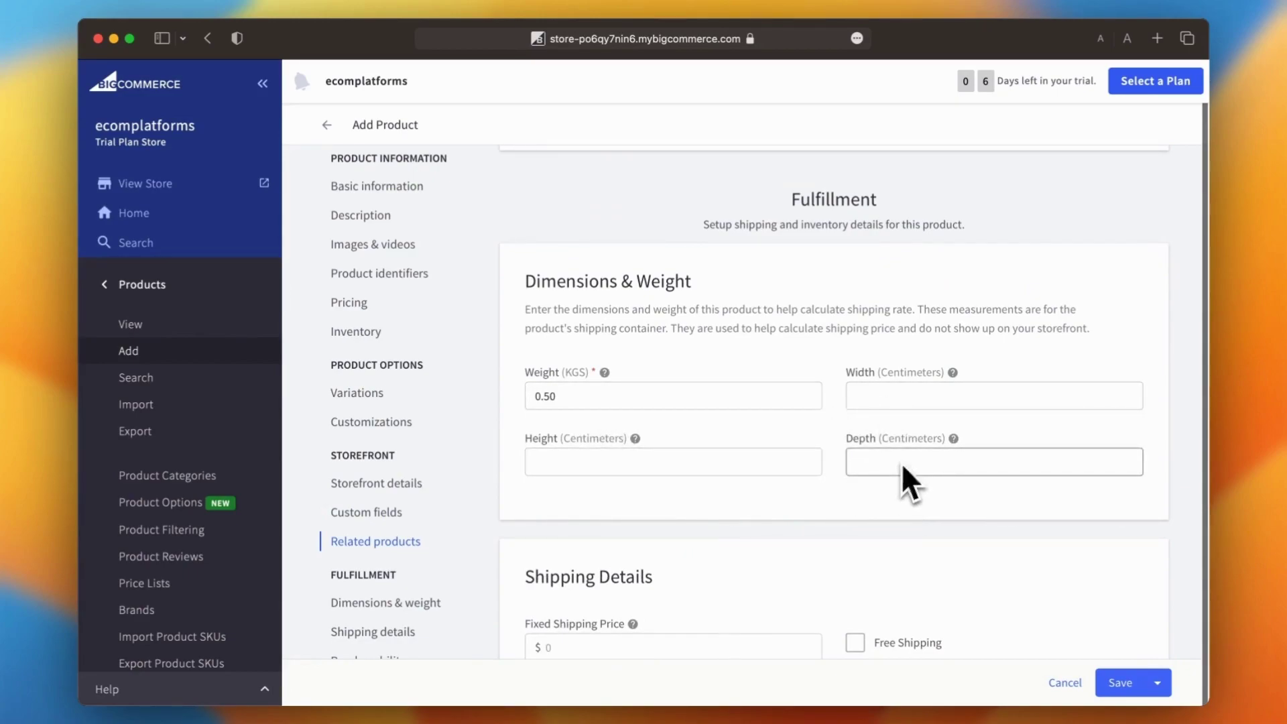
pyautogui.scroll(-1, 853, 489)
pyautogui.scroll(-2, 853, 490)
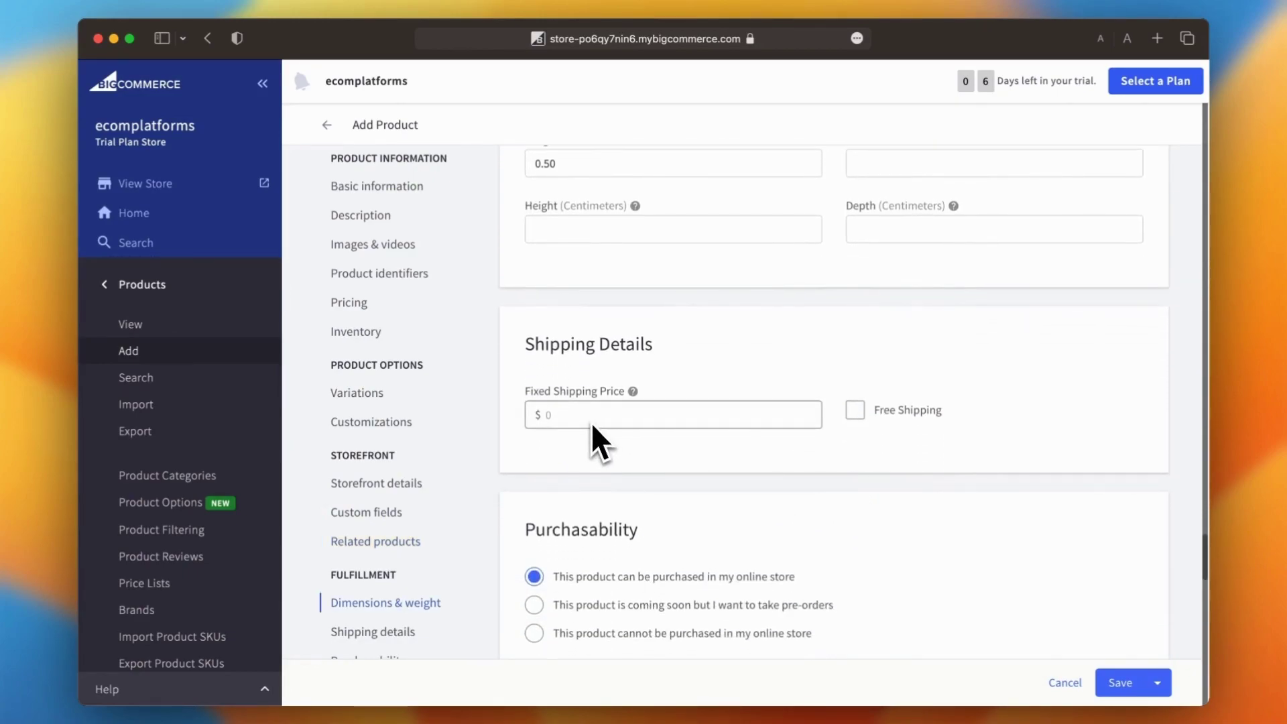
pyautogui.scroll(-1, 799, 464)
pyautogui.scroll(-2, 802, 467)
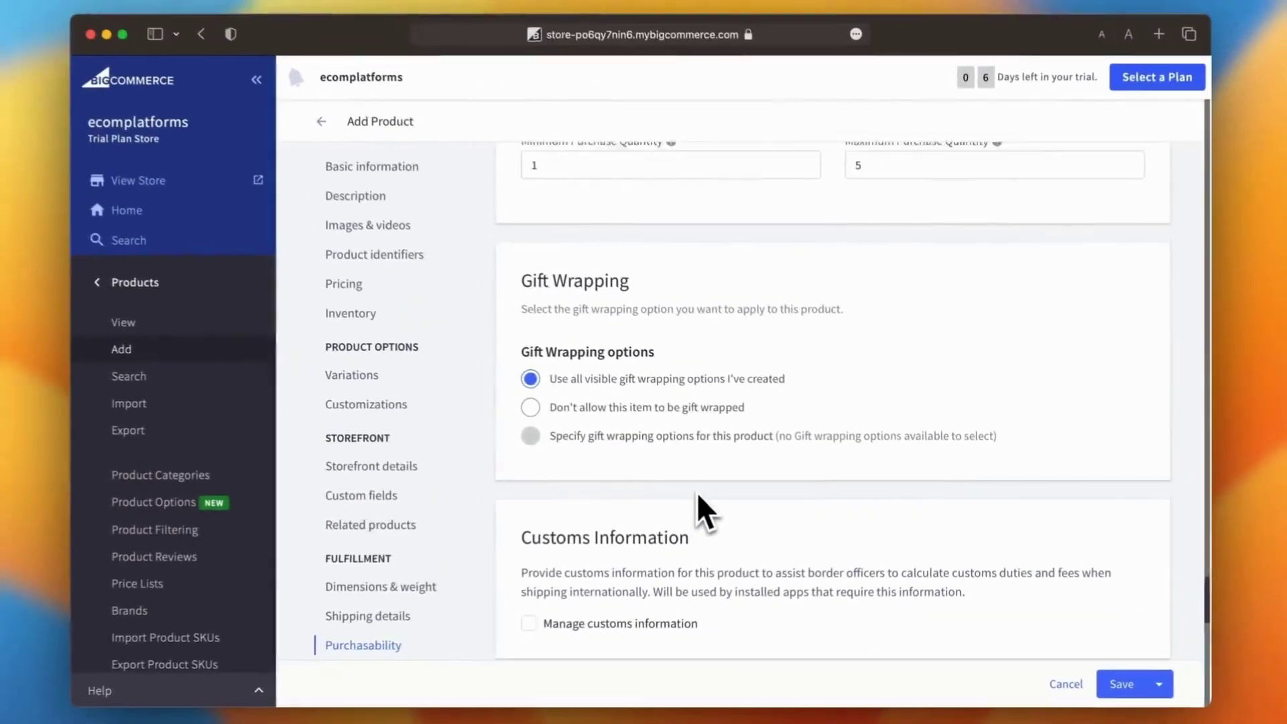
pyautogui.scroll(-4, 699, 492)
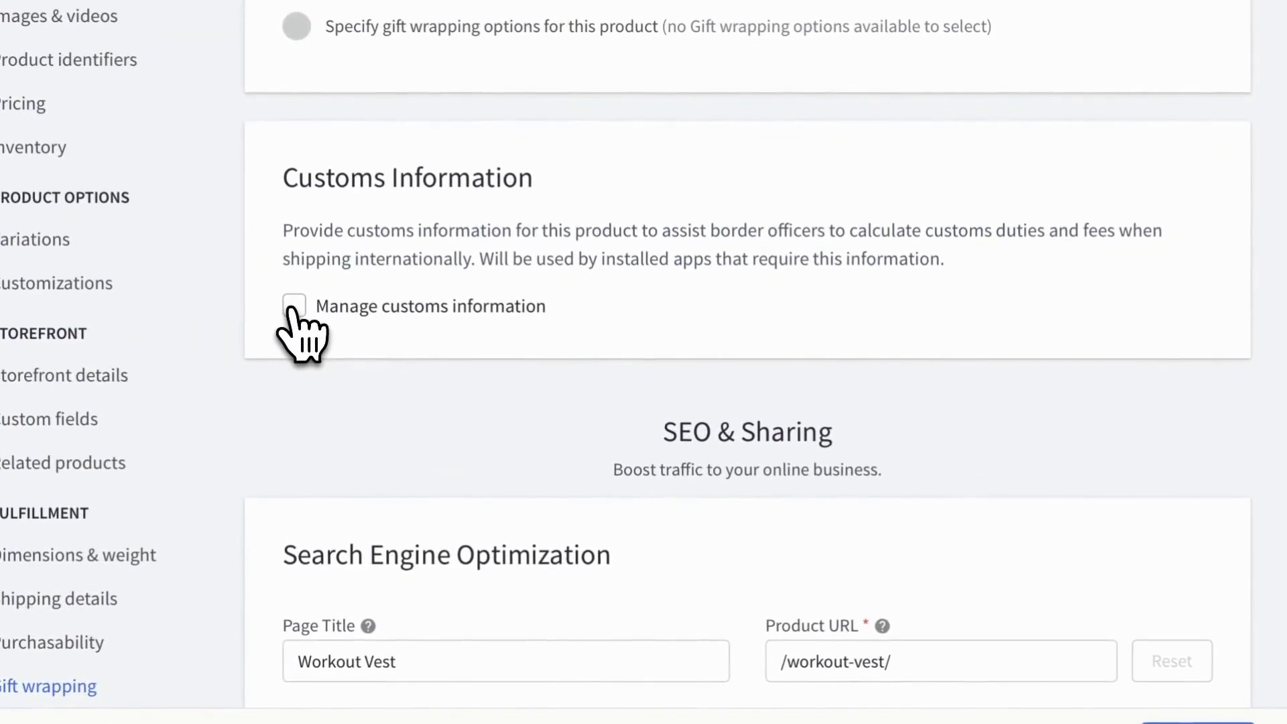
# Manage customs with United States origin and description 'Demo commodity description'
pyautogui.click(531, 388)
pyautogui.click(1192, 435)
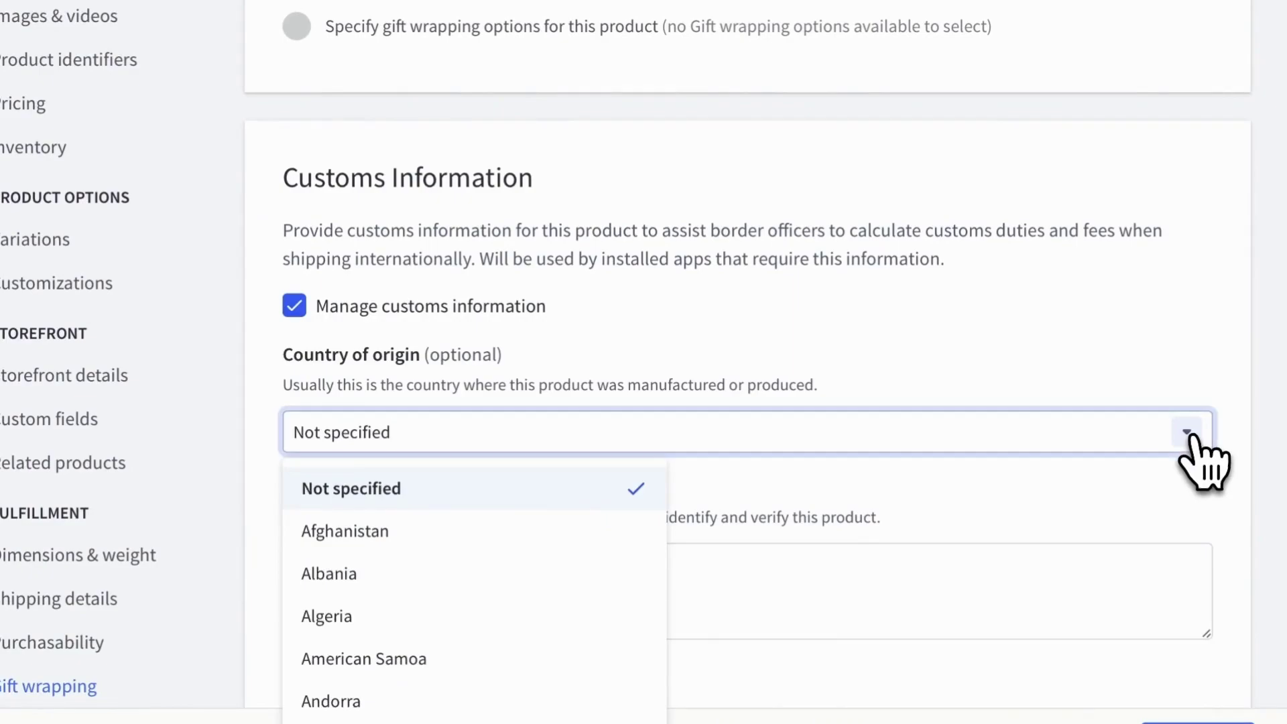
pyautogui.scroll(-5, 583, 603)
pyautogui.moveTo(660, 494)
pyautogui.mouseDown()
pyautogui.moveTo(656, 708)
pyautogui.moveTo(574, 718)
pyautogui.mouseUp()
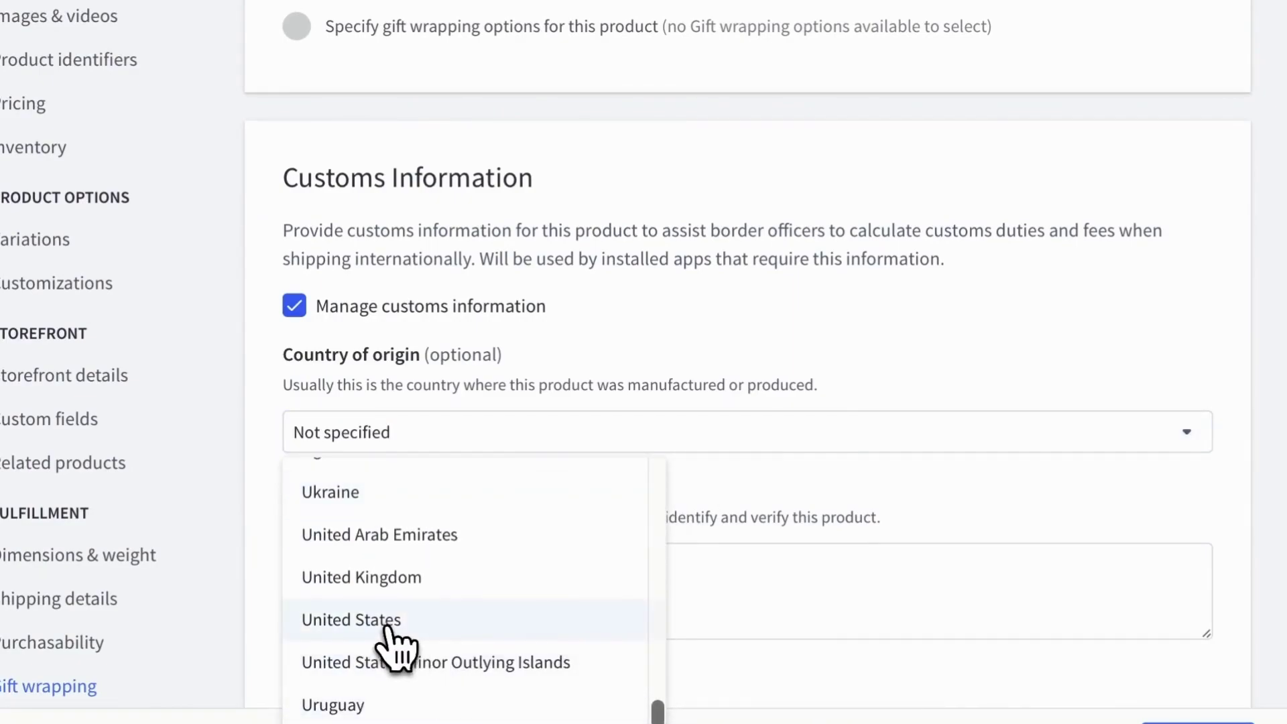
pyautogui.click(396, 650)
pyautogui.scroll(-3, 396, 650)
pyautogui.click(435, 343)
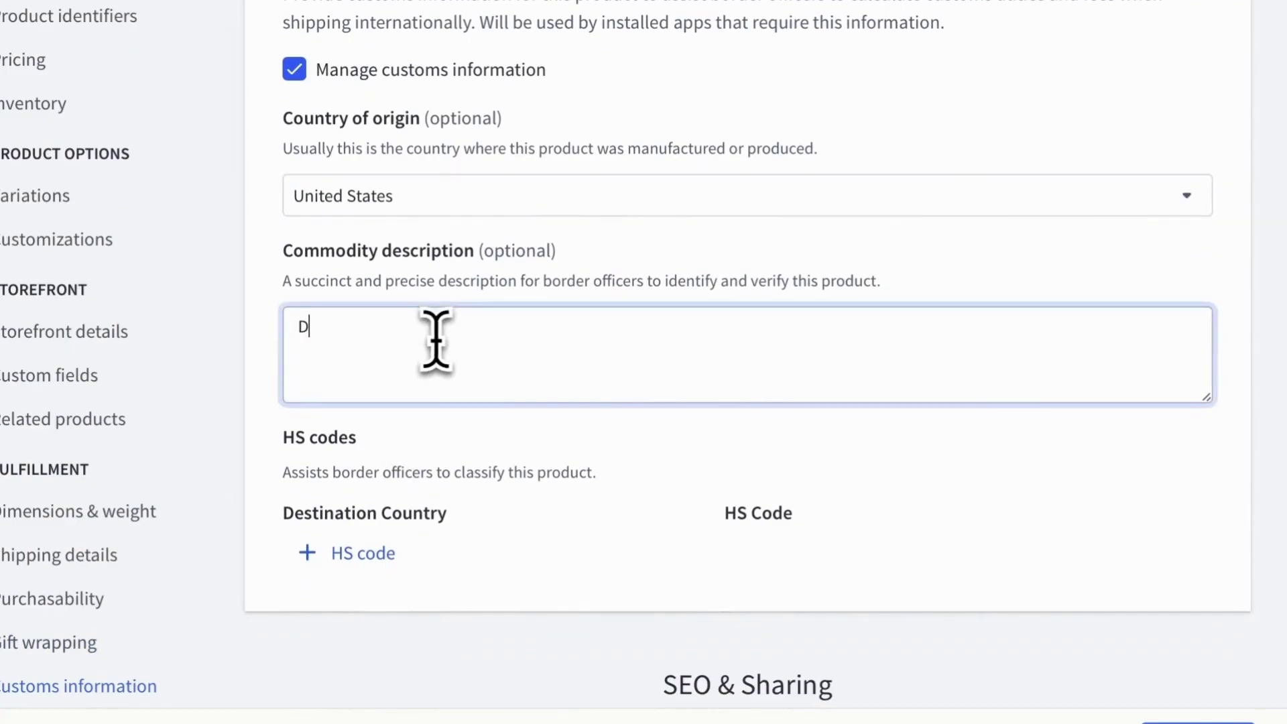
pyautogui.write('emo commodity description')
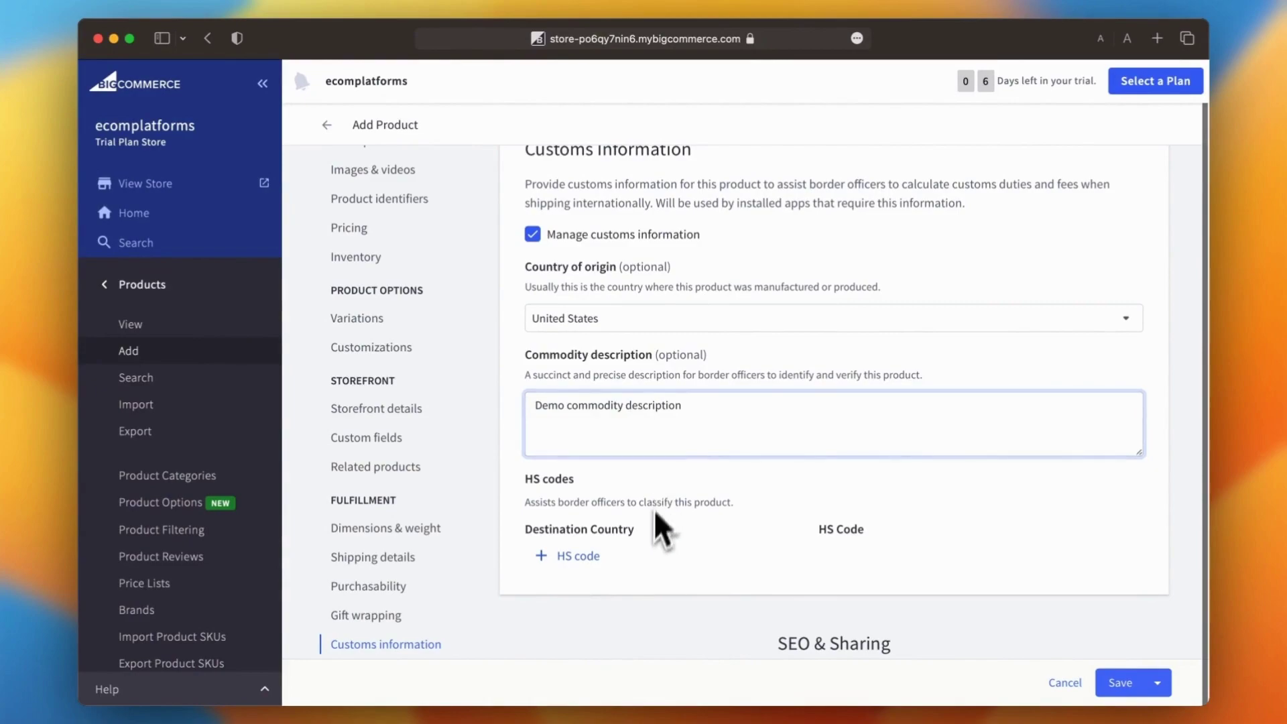
pyautogui.scroll(-1, 653, 520)
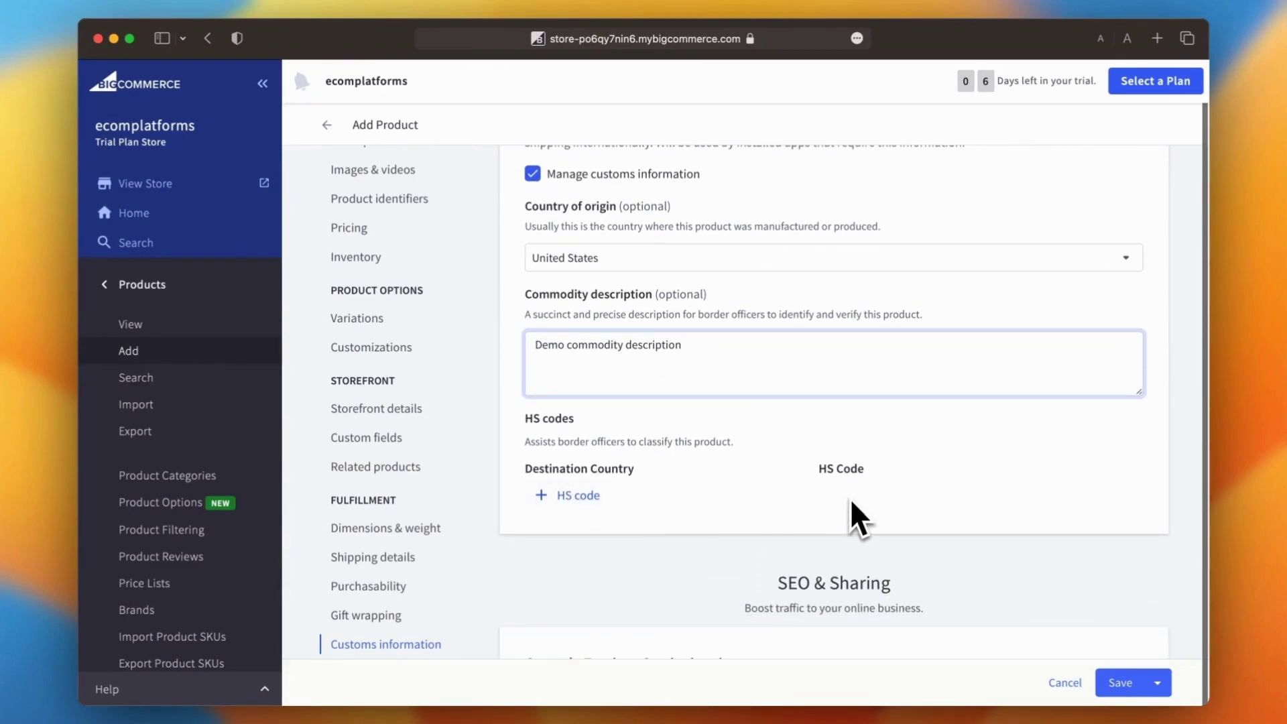
pyautogui.scroll(-1, 851, 501)
pyautogui.scroll(-2, 851, 502)
pyautogui.scroll(-2, 851, 502)
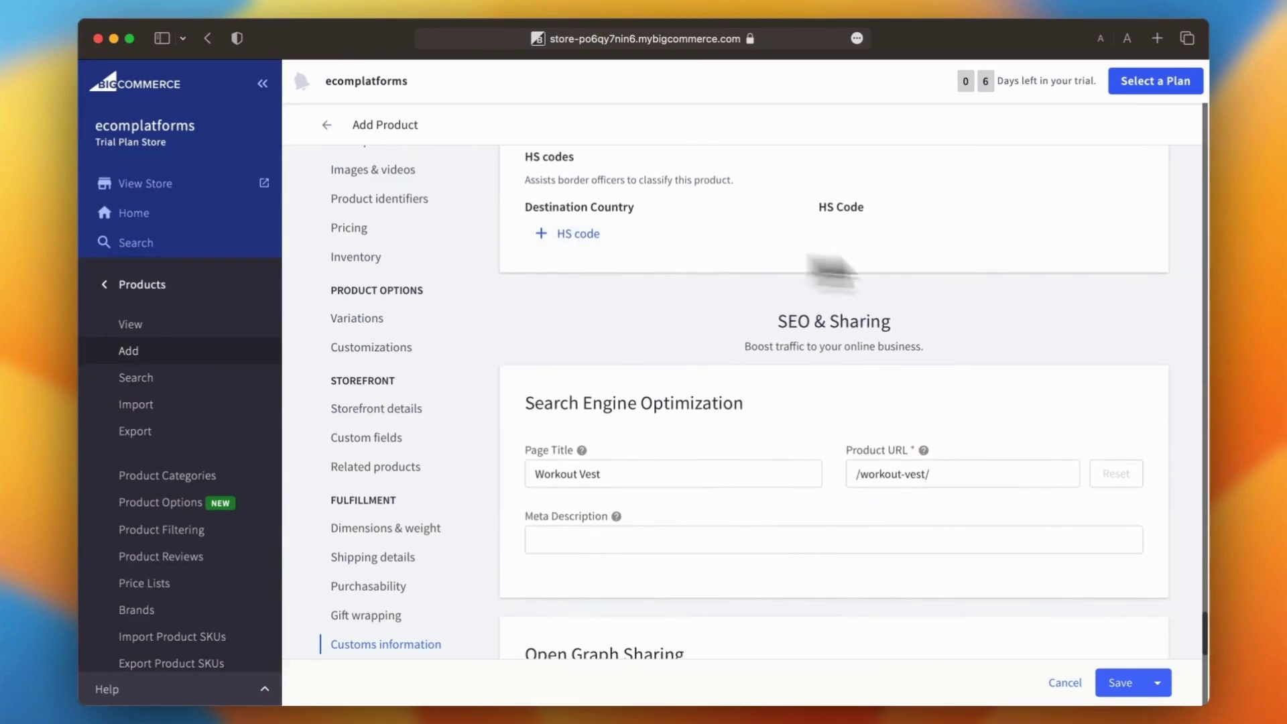
pyautogui.scroll(-1, 874, 302)
pyautogui.scroll(-1, 855, 331)
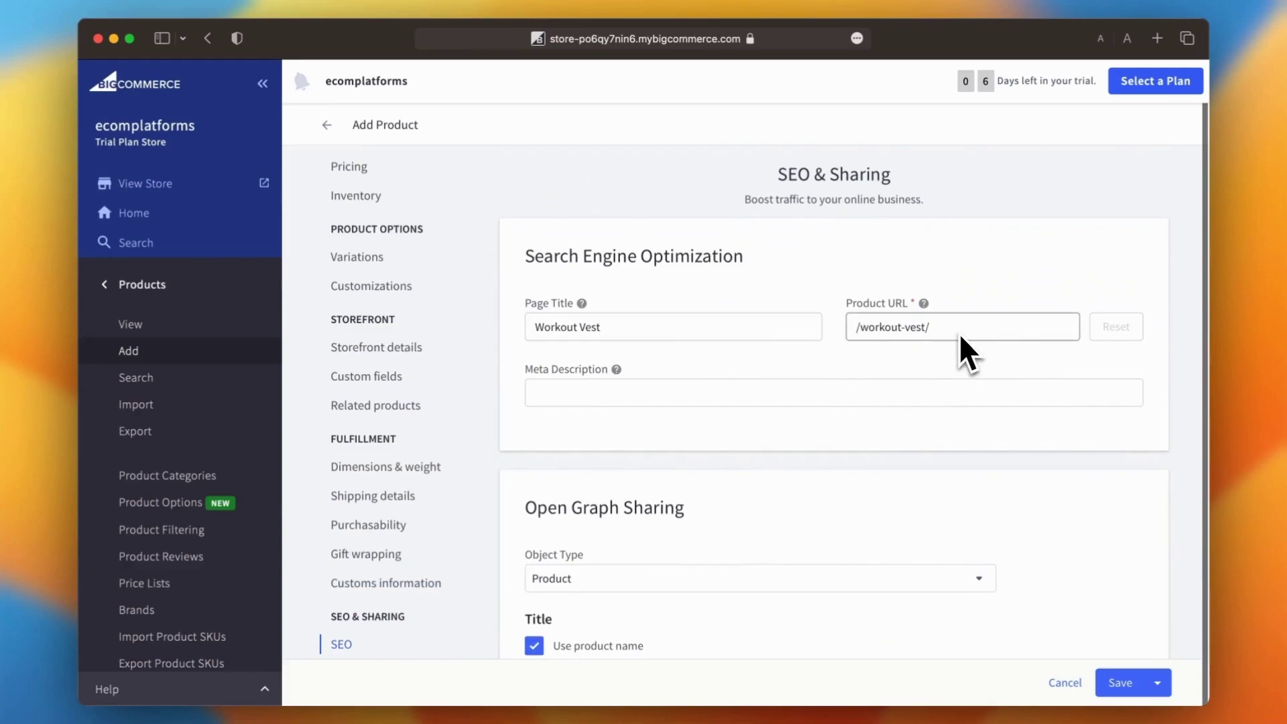
# Enter meta description 'Demo meta description' and keep Open Graph object type Product
pyautogui.click(653, 392)
pyautogui.write('Demo meta de')
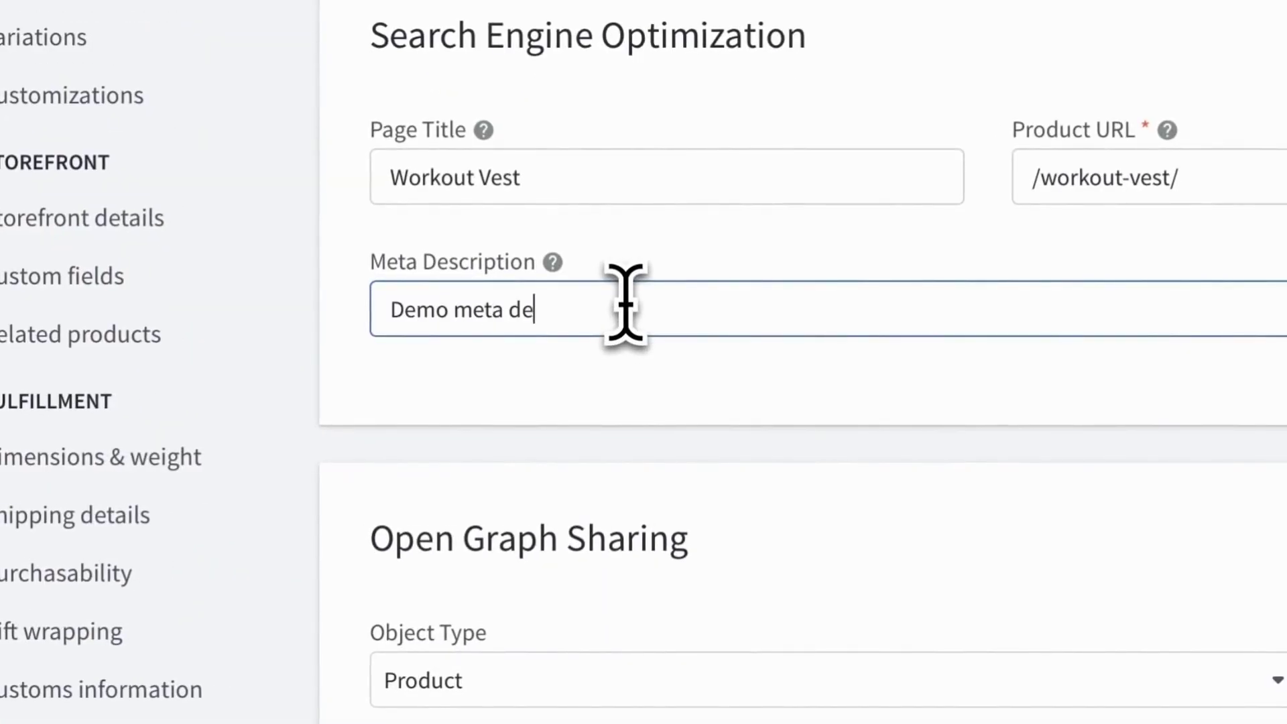
pyautogui.write('ption')
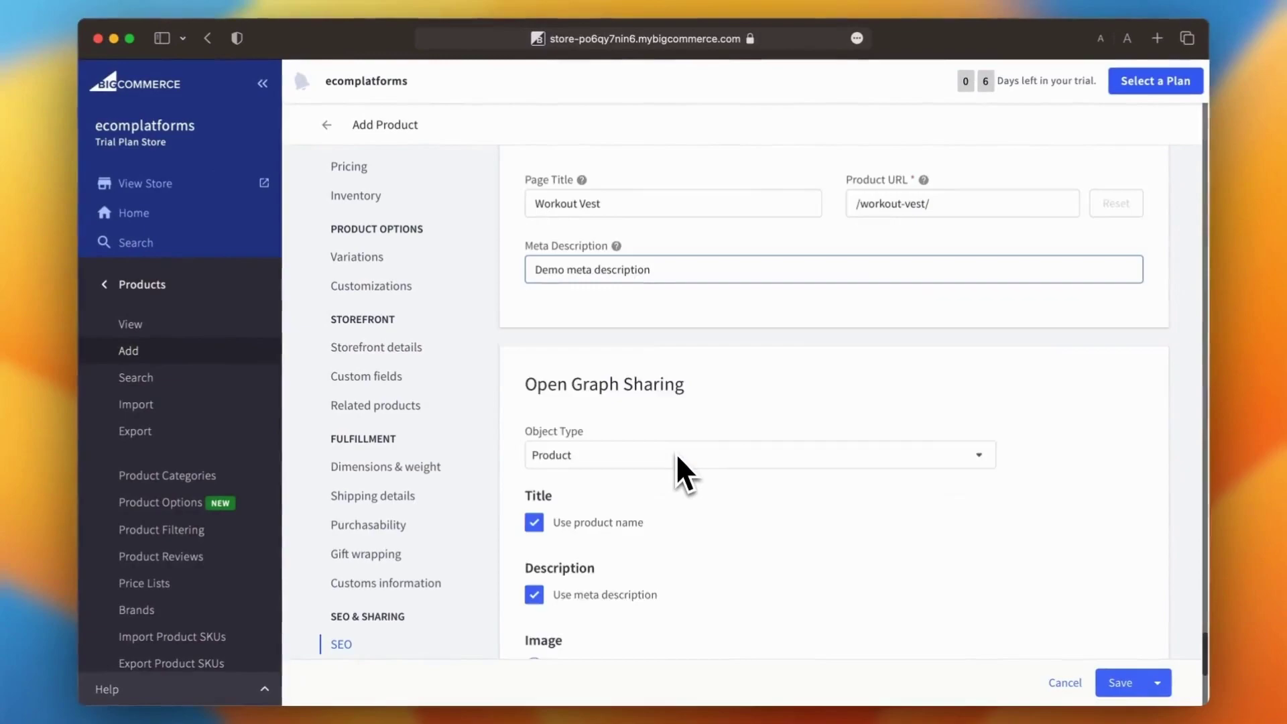
pyautogui.scroll(-1, 824, 423)
pyautogui.click(963, 381)
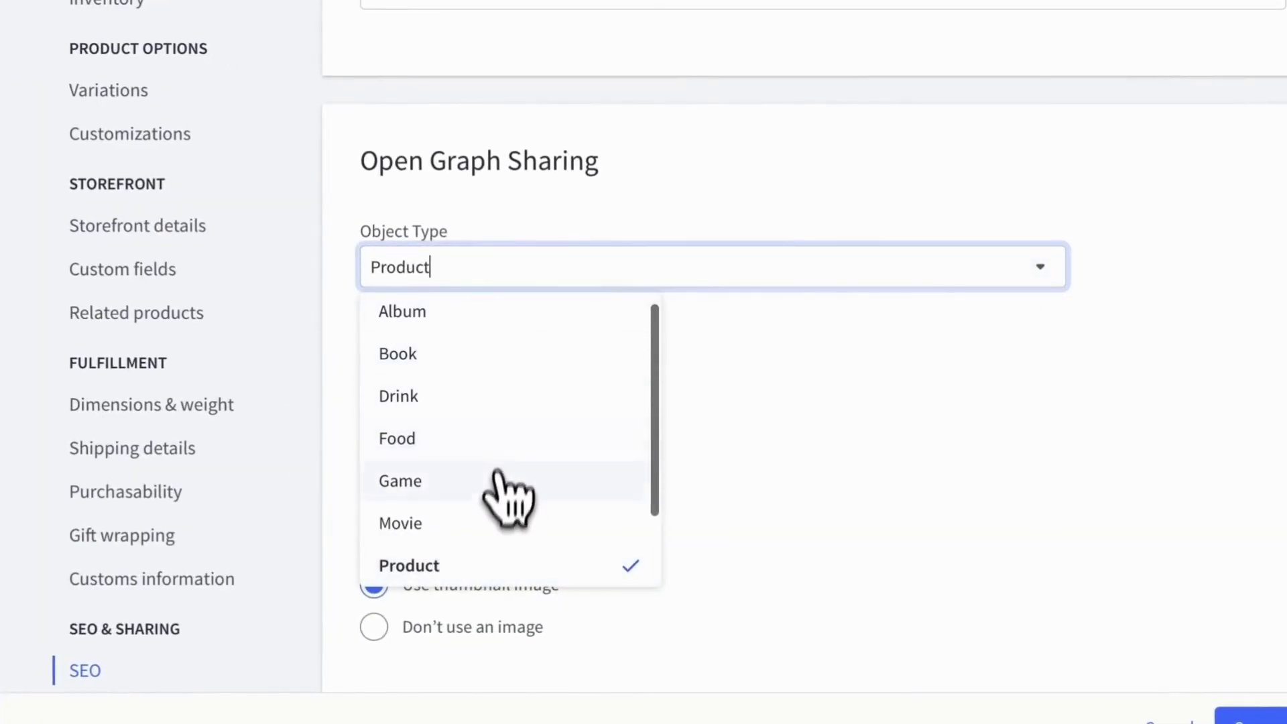
pyautogui.scroll(-2, 500, 573)
pyautogui.click(468, 468)
pyautogui.scroll(-3, 472, 489)
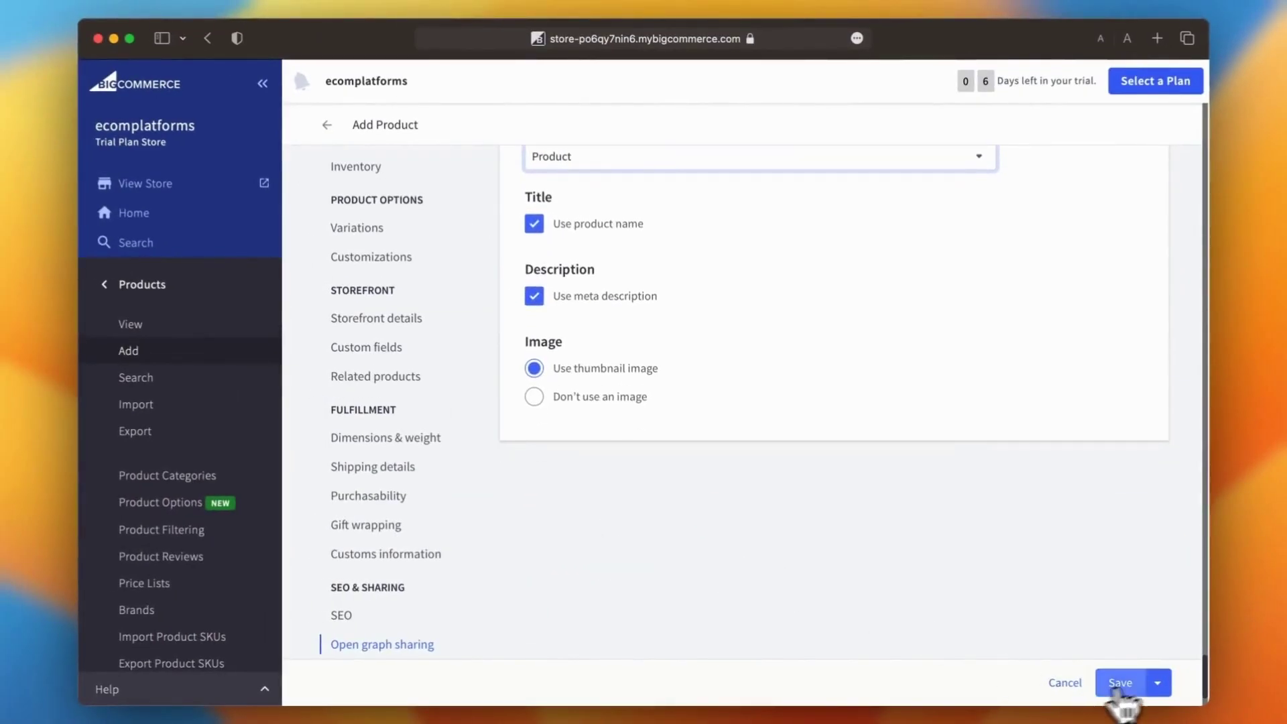
# Save the Workout Vest product and begin shipping setup from the Home dashboard
pyautogui.click(1168, 662)
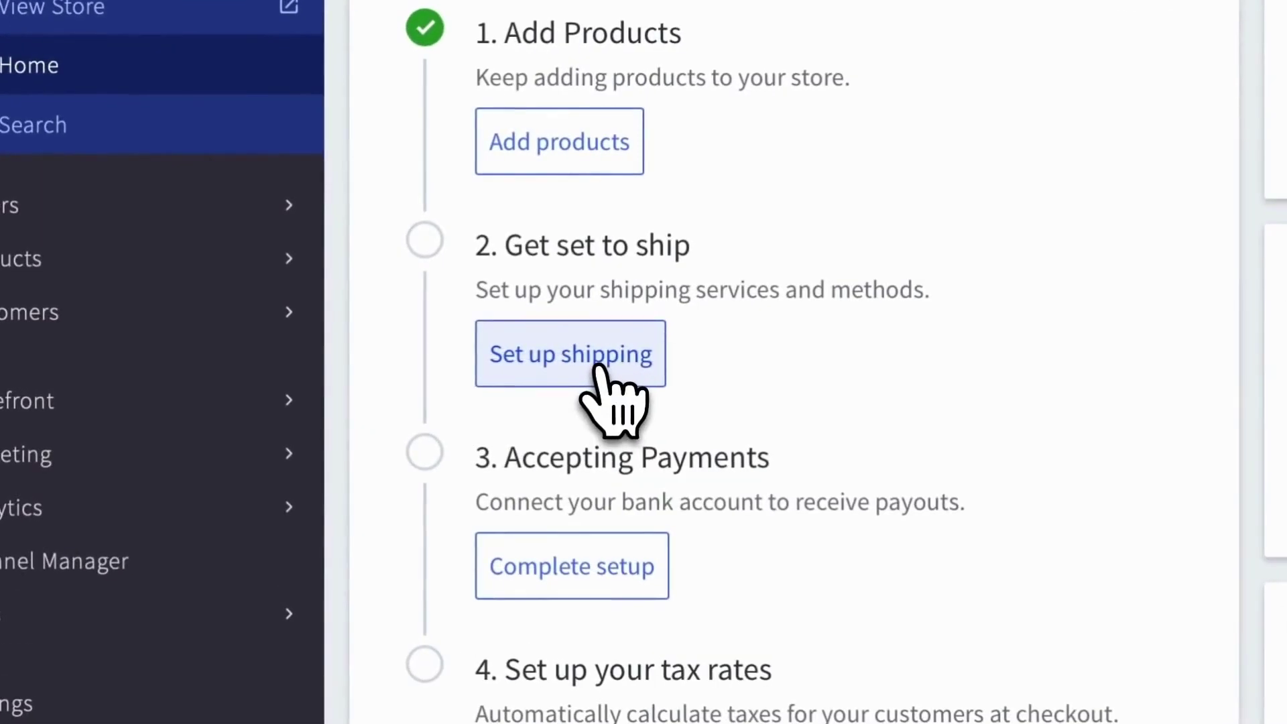
pyautogui.click(423, 360)
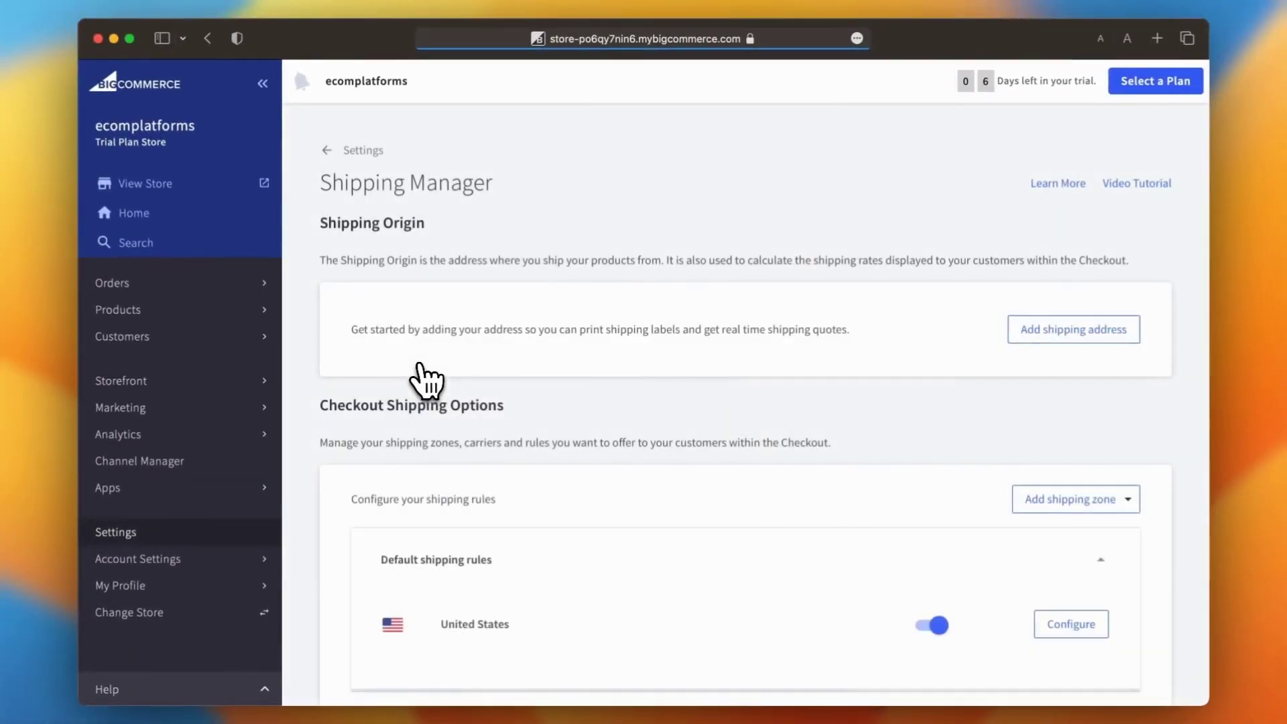
pyautogui.scroll(-2, 426, 379)
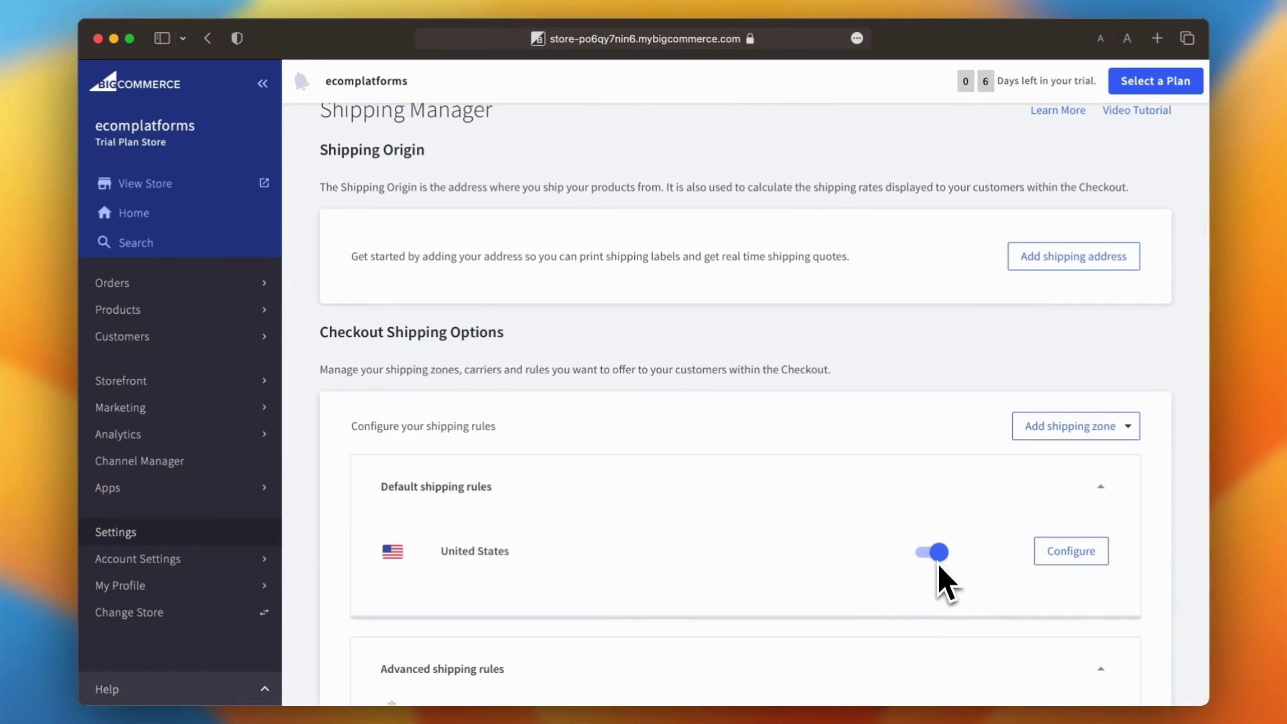
# Add United Kingdom as a new country shipping zone
pyautogui.click(1120, 428)
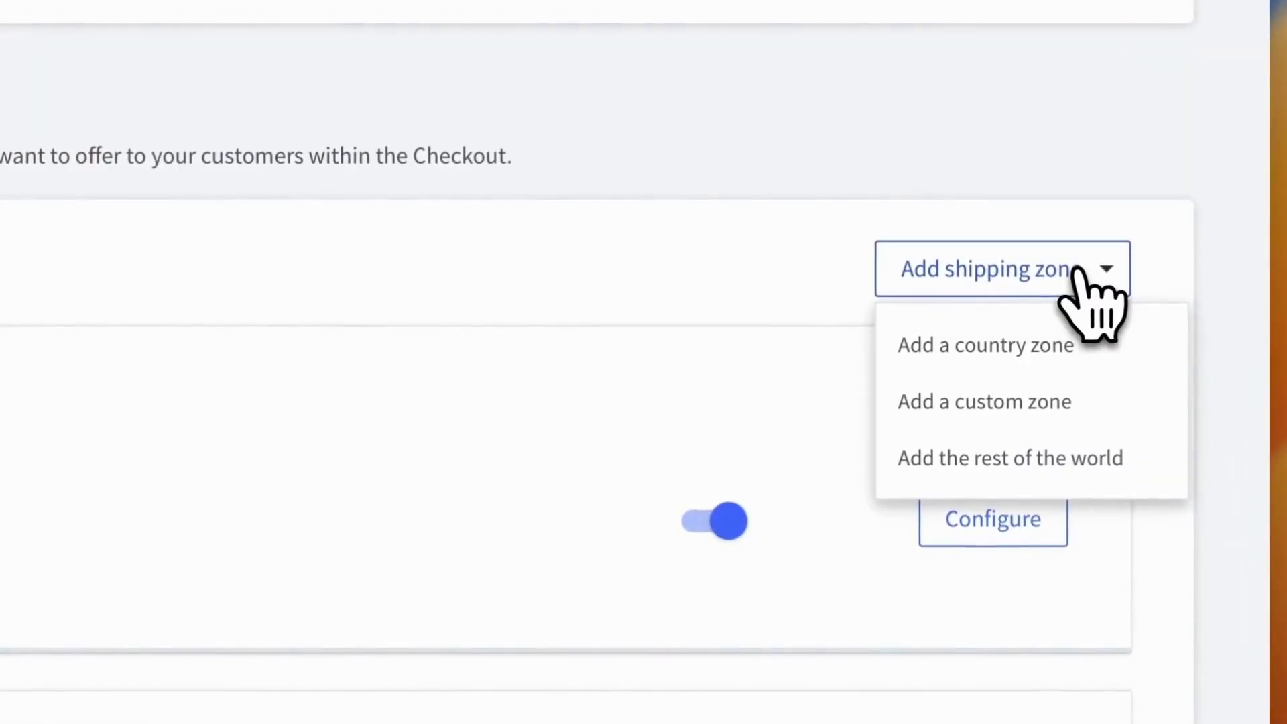
pyautogui.click(1030, 347)
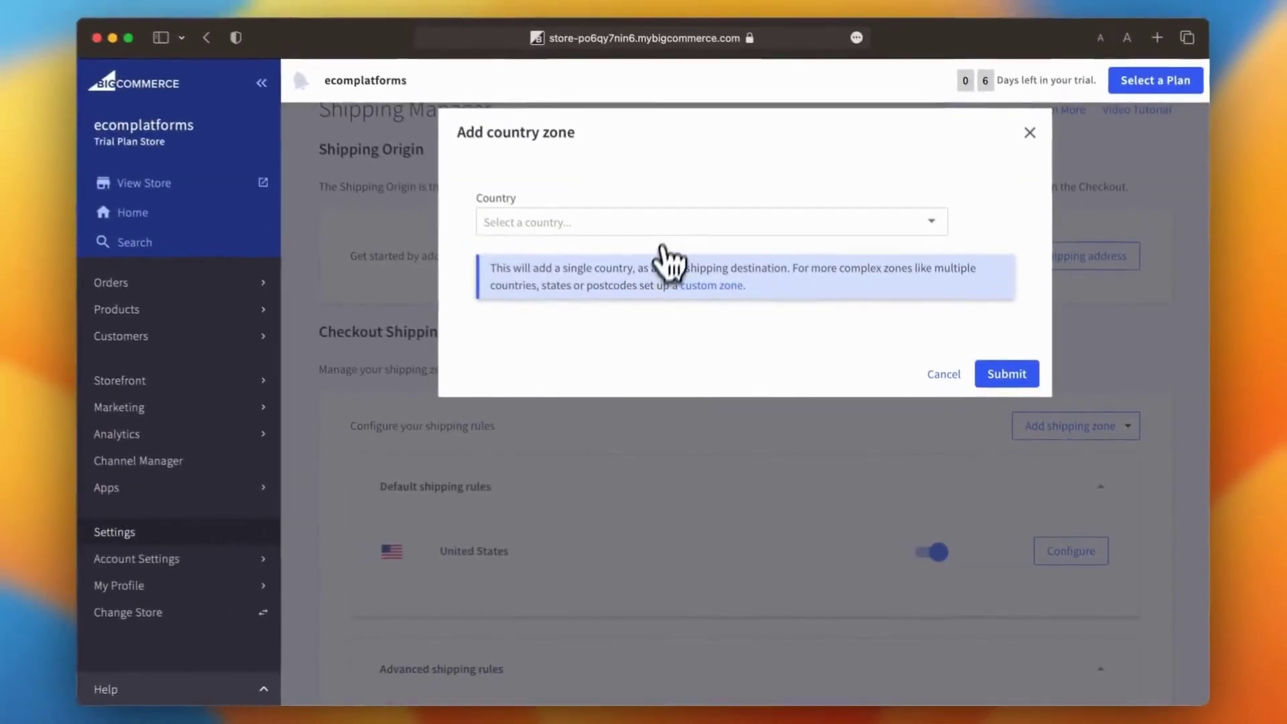
pyautogui.click(665, 225)
pyautogui.write('United Ki')
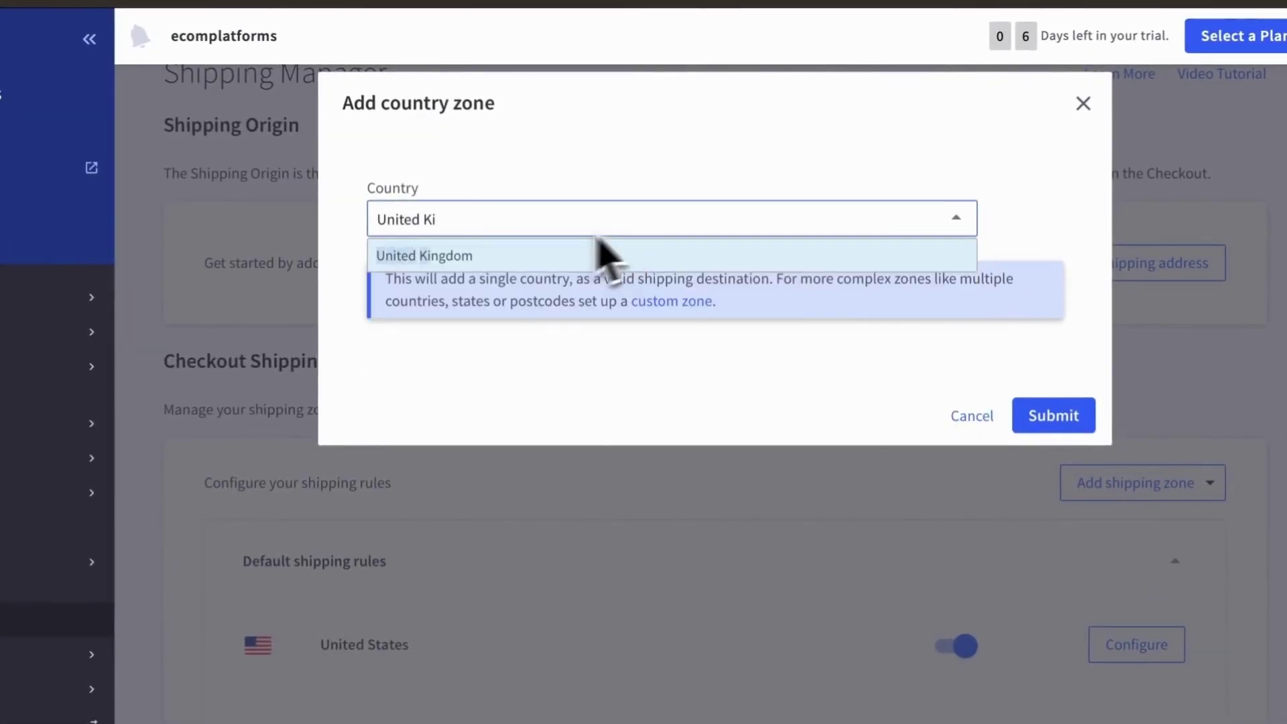
pyautogui.click(563, 256)
pyautogui.click(1071, 417)
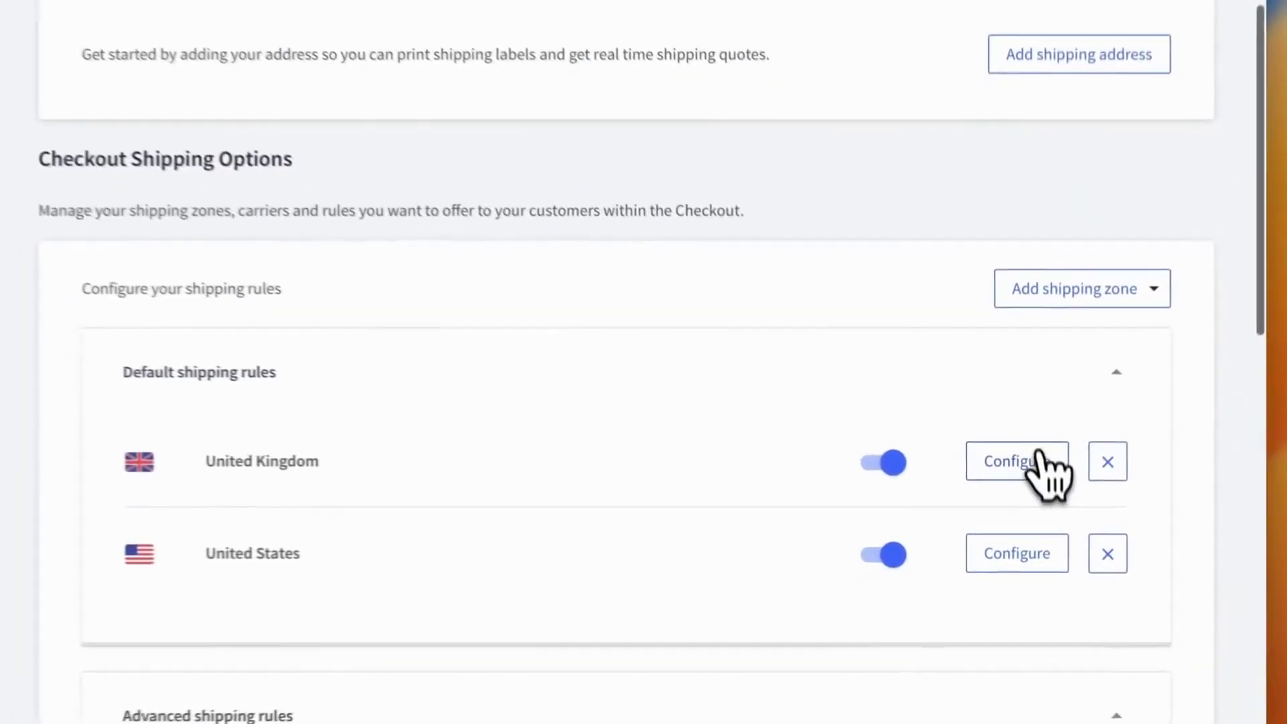
# Enable United Kingdom free shipping over $50, based on the discounted order subtotal
pyautogui.click(1080, 644)
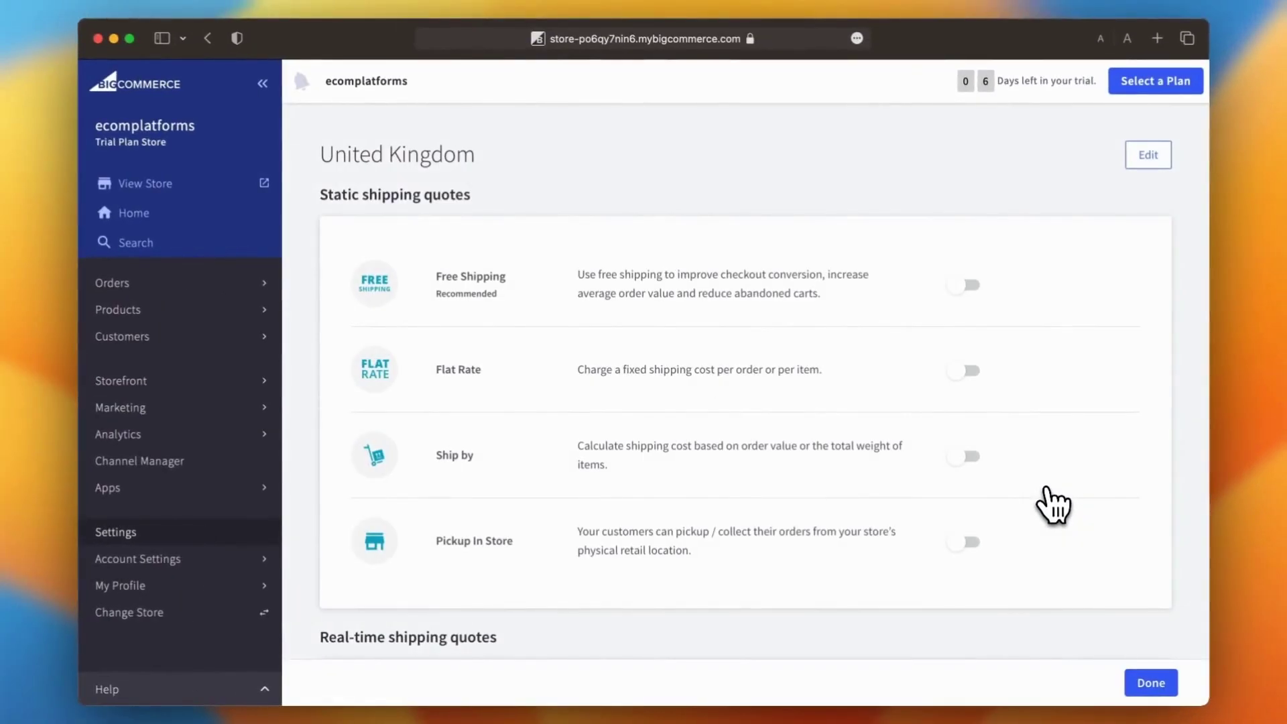
pyautogui.click(969, 291)
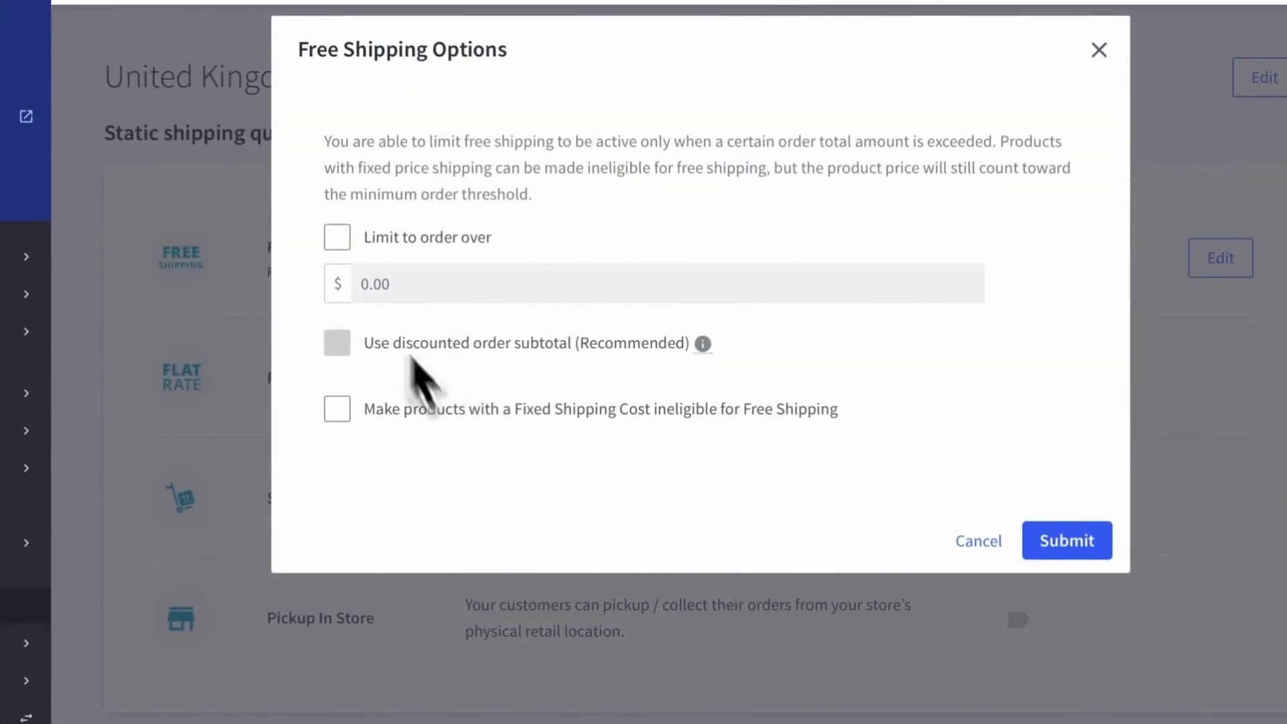
pyautogui.click(338, 239)
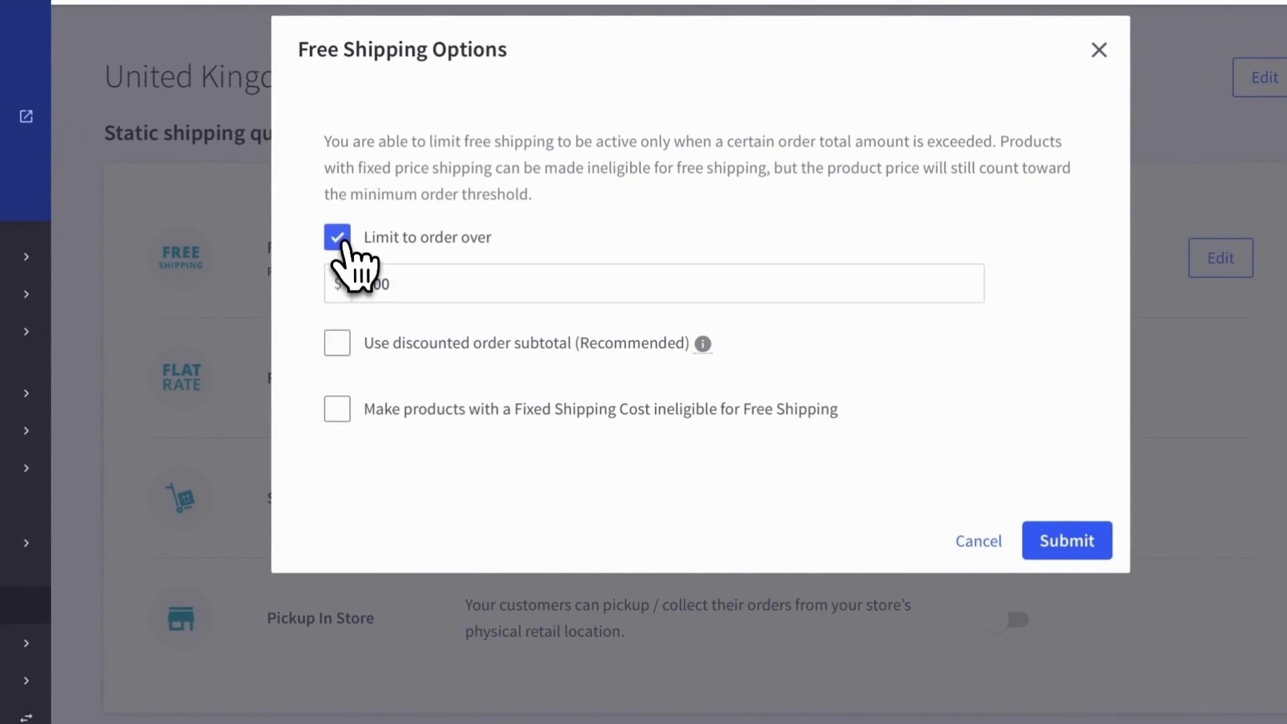
pyautogui.click(503, 347)
pyautogui.click(1081, 538)
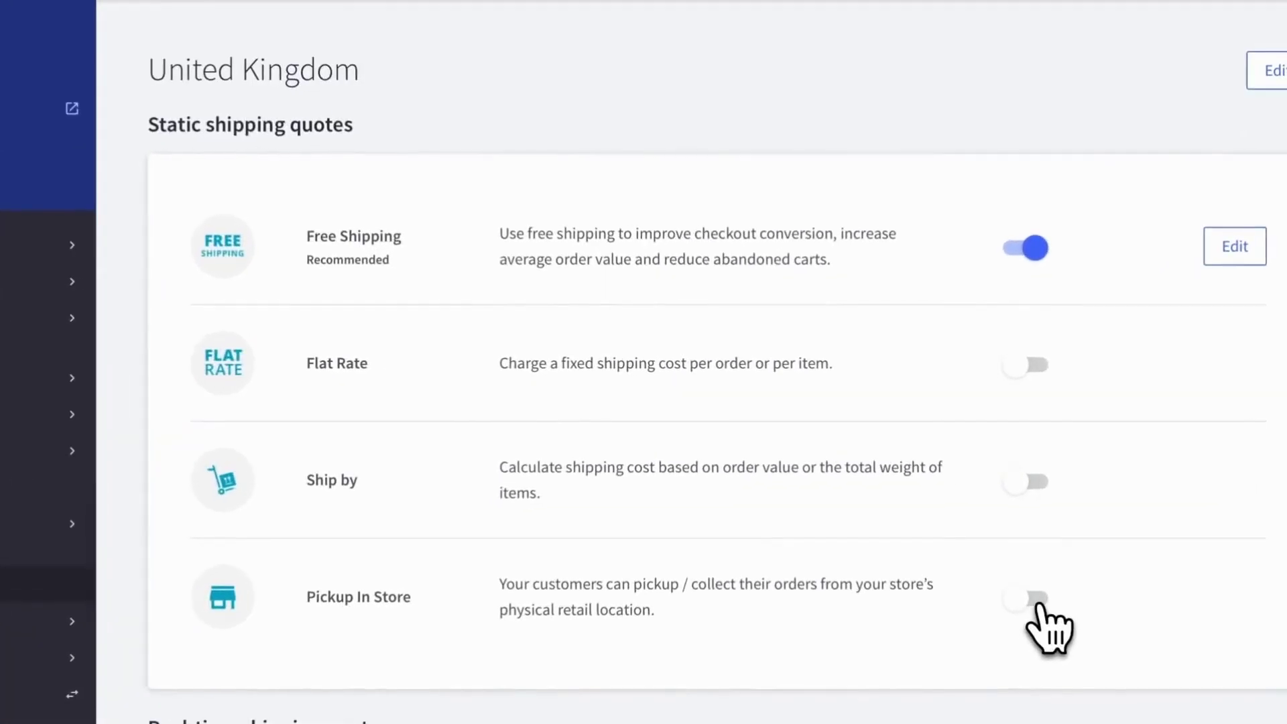
# Enable Pickup In Store for the United Kingdom zone with its default display name
pyautogui.click(967, 542)
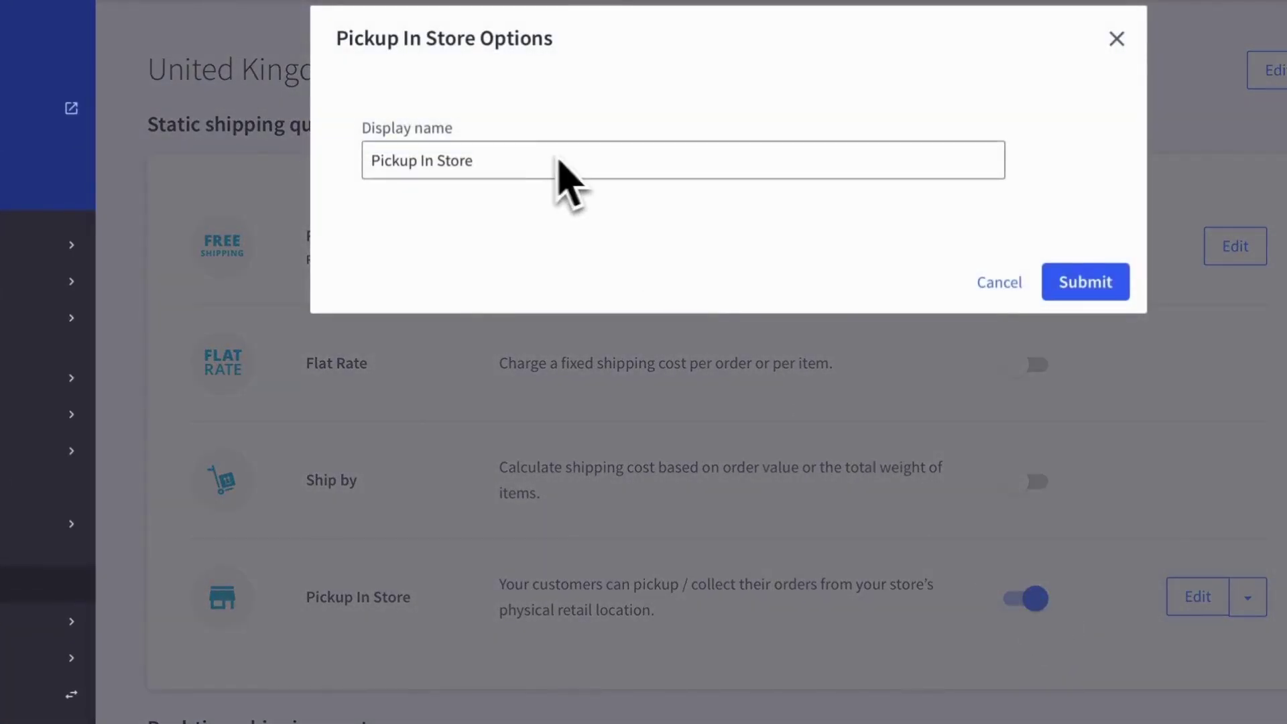
pyautogui.click(1086, 286)
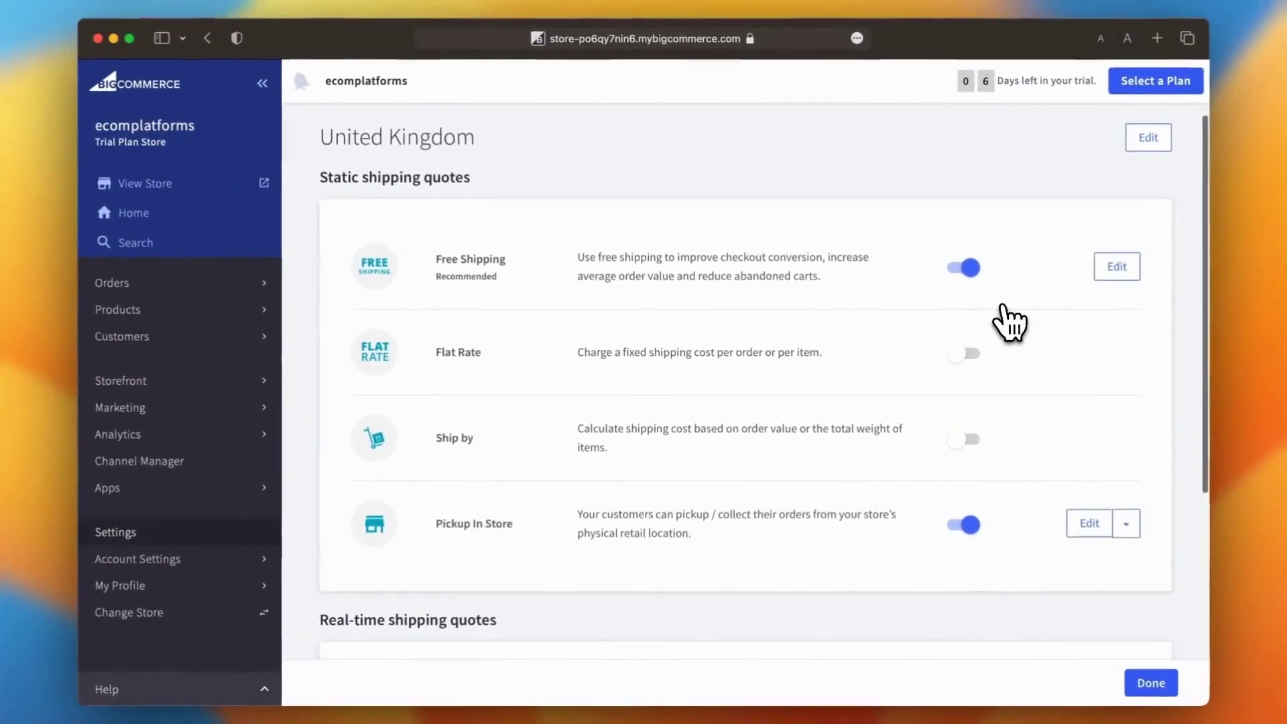
pyautogui.scroll(-4, 1006, 319)
pyautogui.scroll(-2, 1011, 322)
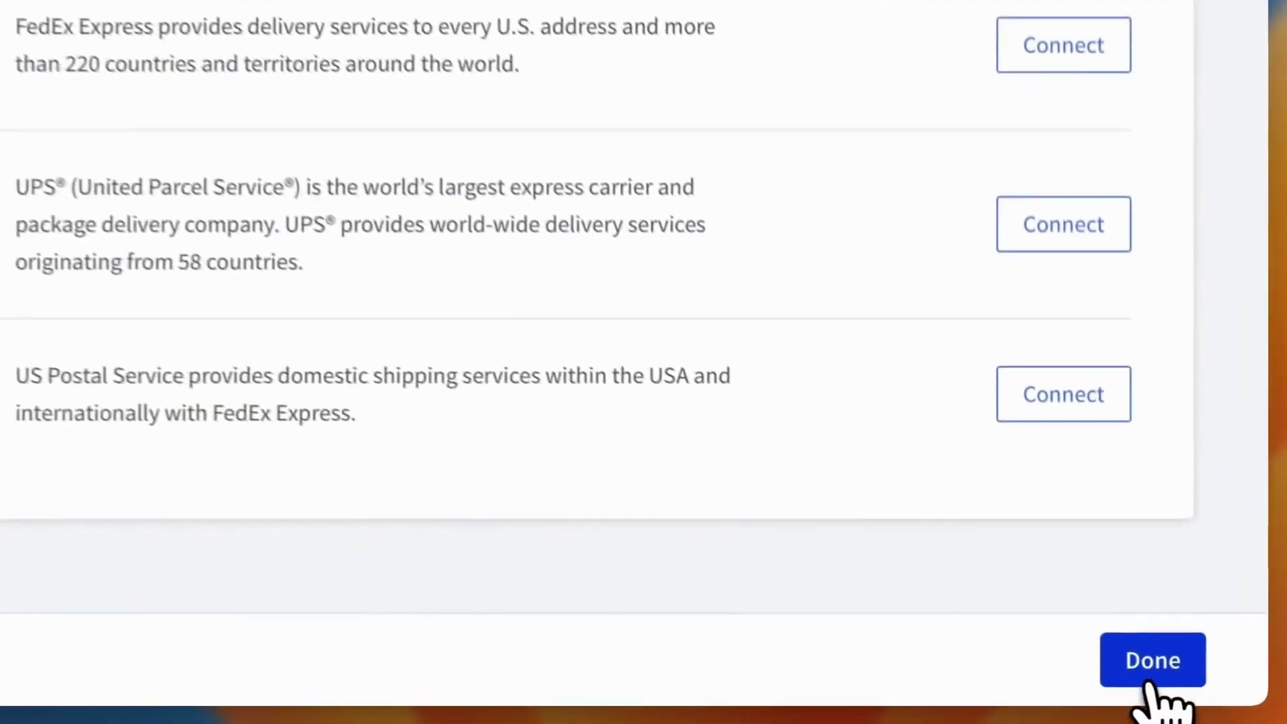
pyautogui.click(1154, 682)
pyautogui.click(1045, 293)
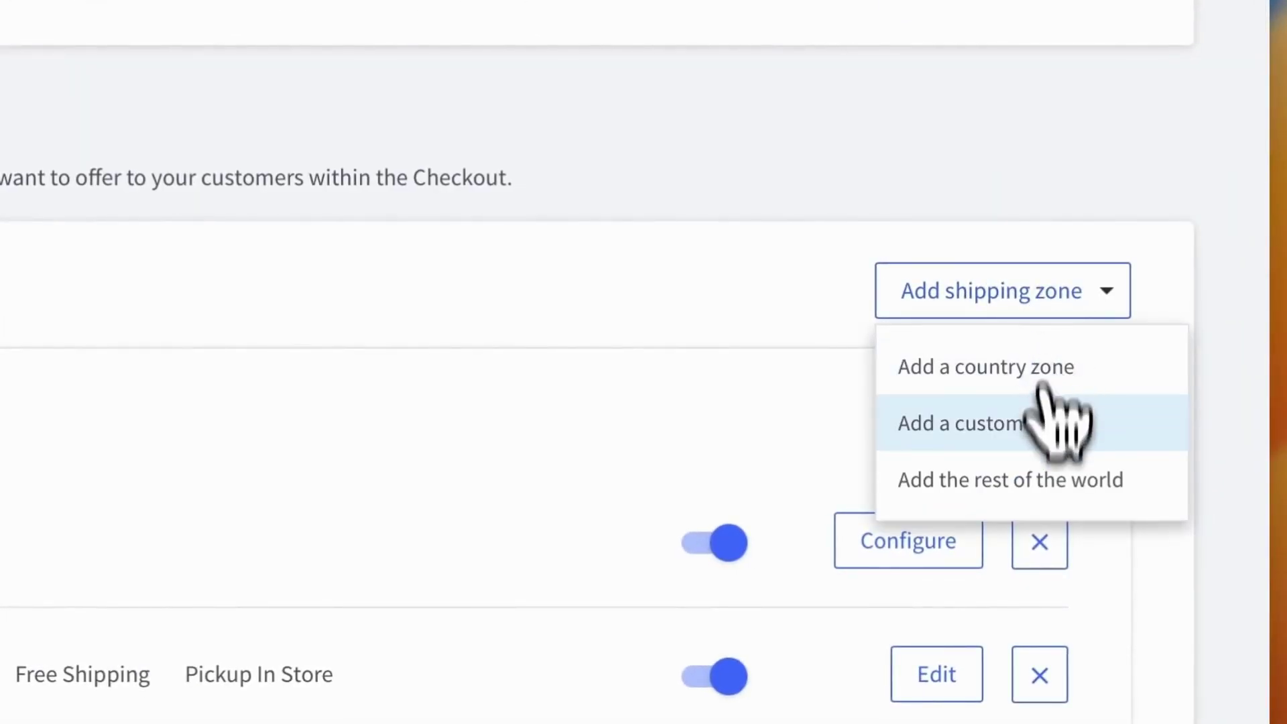
# Add a Rest of the World zone, keep the fallback message, and skip the origin address
pyautogui.click(1053, 478)
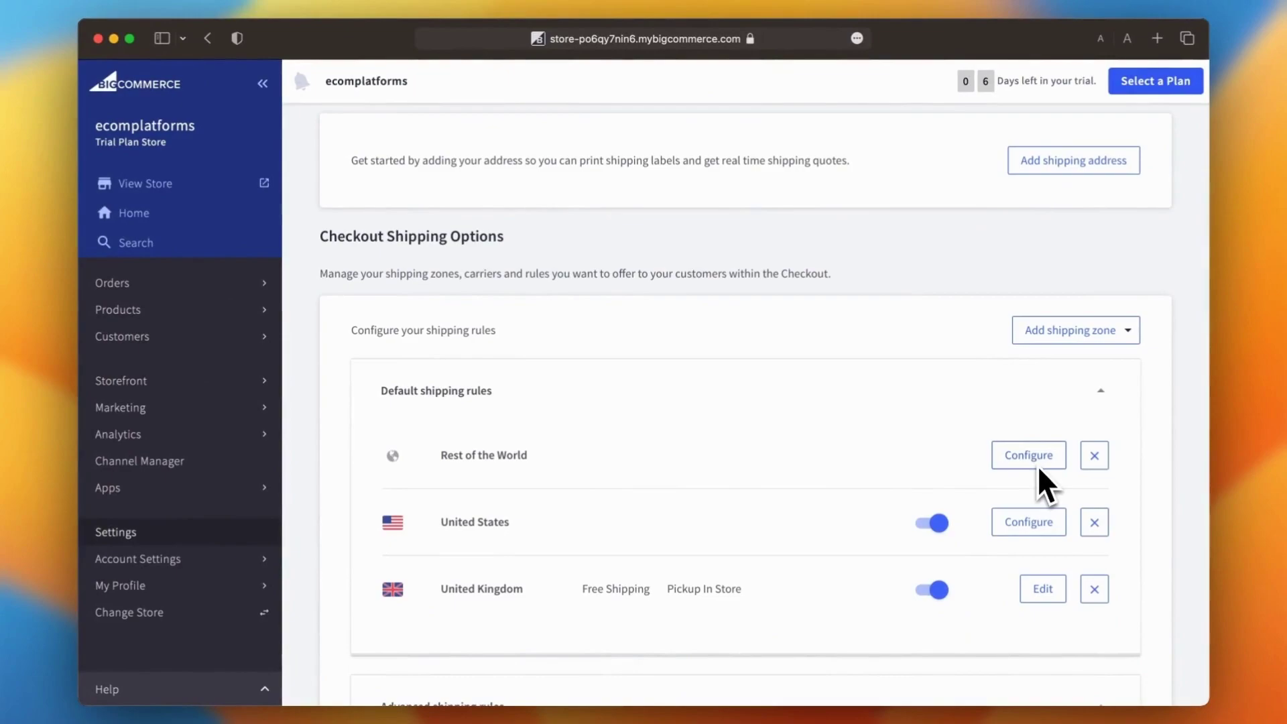
pyautogui.scroll(-3, 1038, 465)
pyautogui.scroll(-3, 1038, 466)
pyautogui.scroll(-3, 1037, 466)
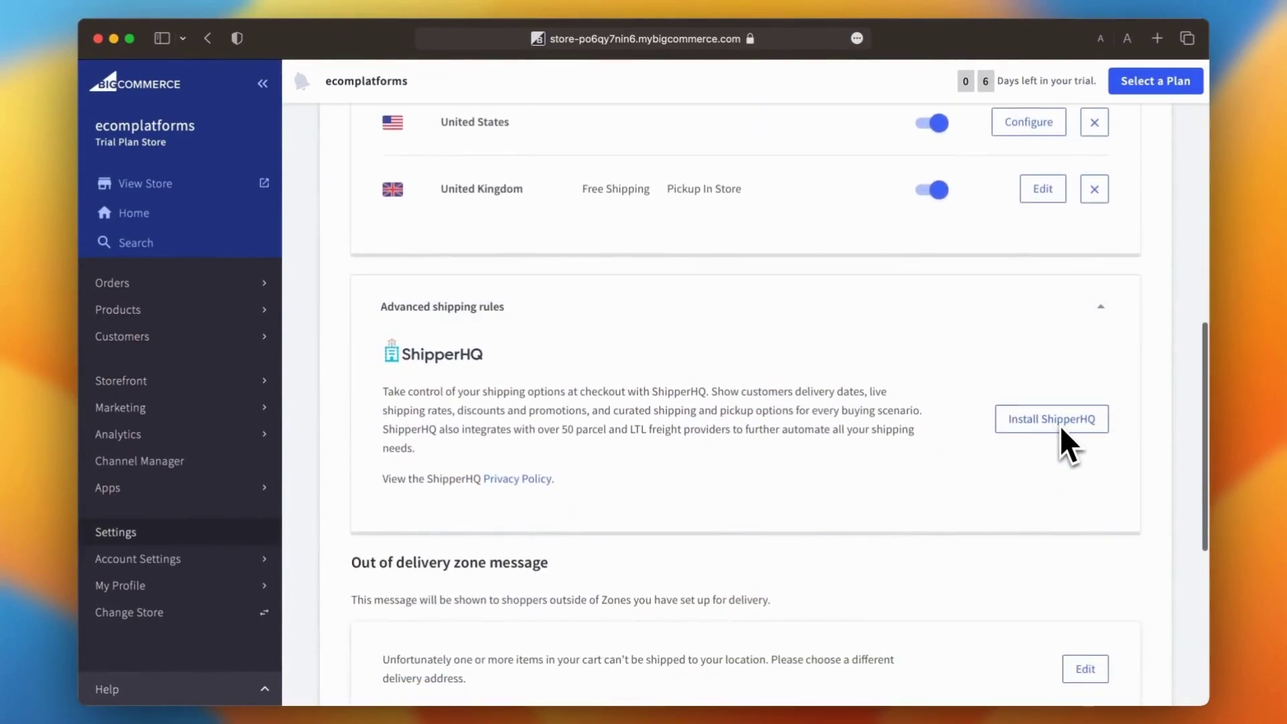
pyautogui.scroll(-2, 993, 531)
pyautogui.scroll(-2, 992, 536)
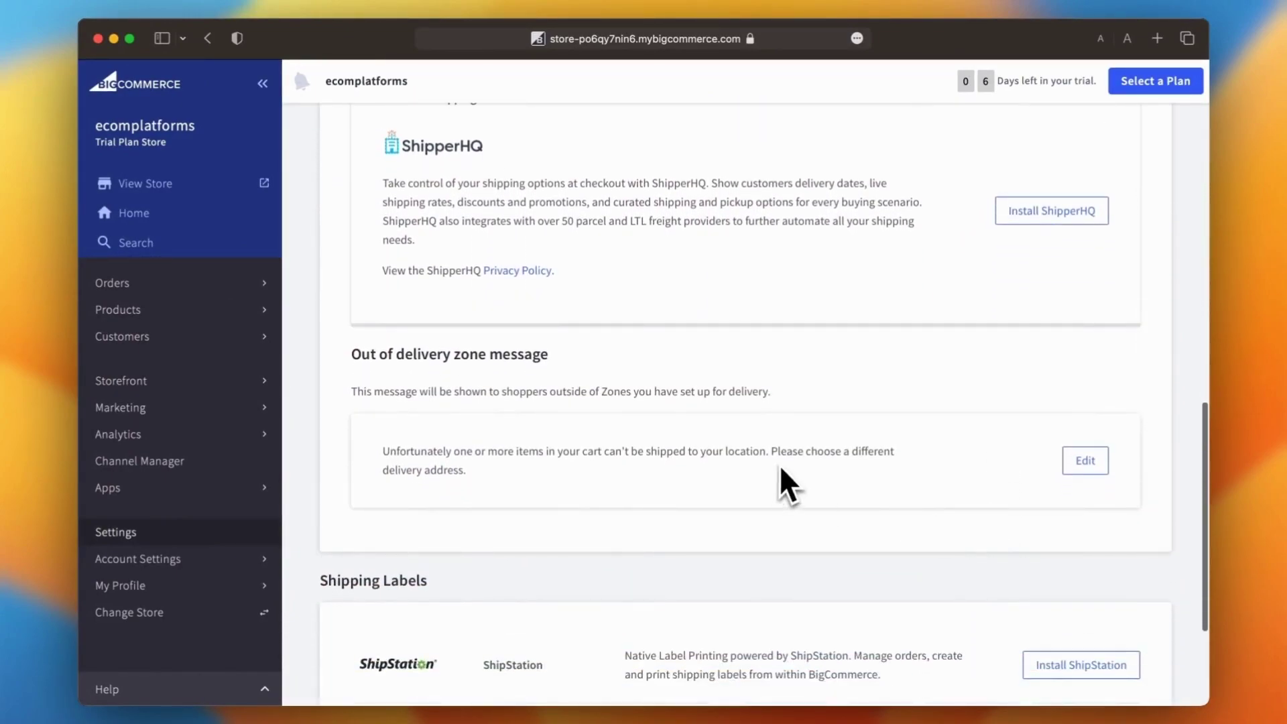
pyautogui.click(1082, 460)
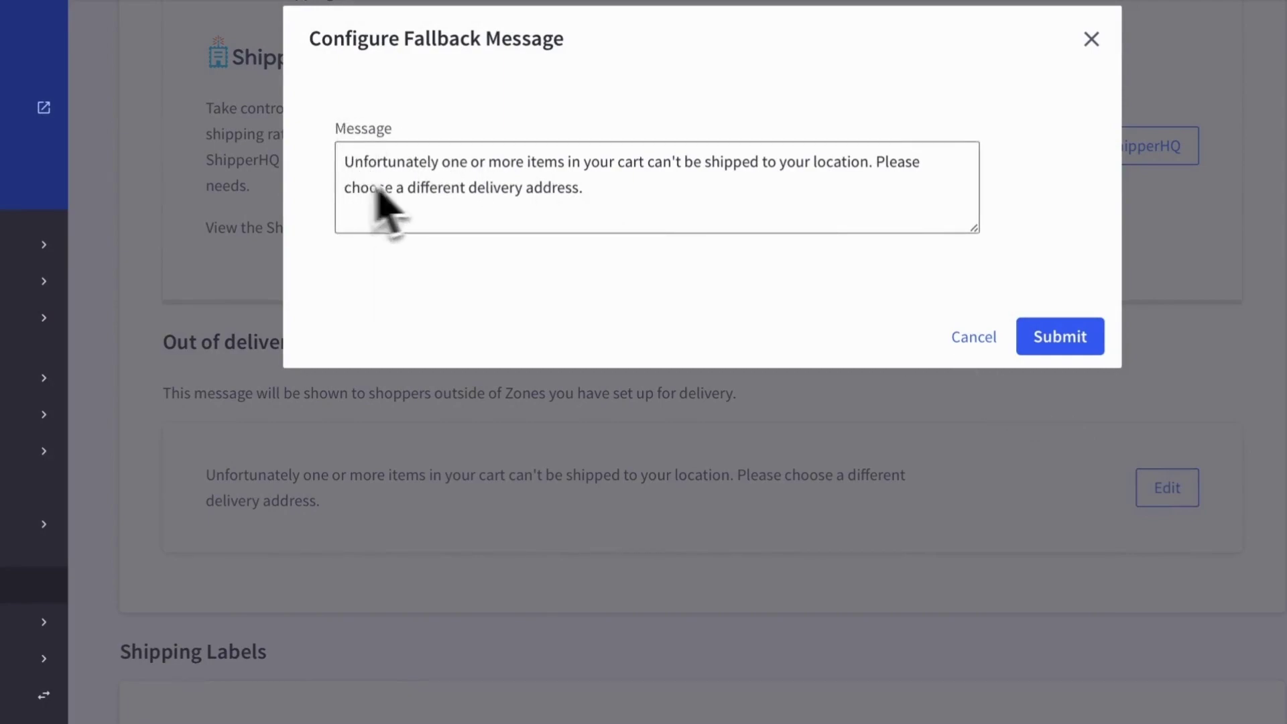
pyautogui.click(1060, 337)
pyautogui.scroll(-1, 945, 450)
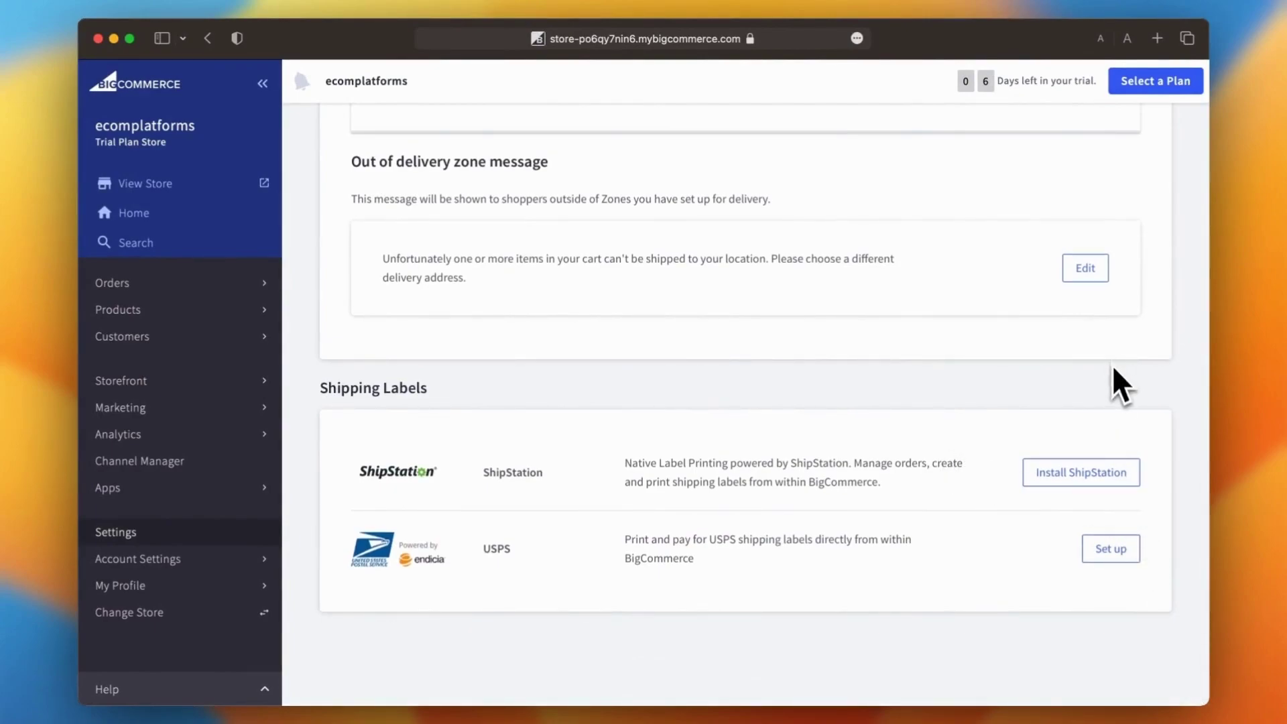
pyautogui.scroll(4, 1112, 366)
pyautogui.scroll(3, 1112, 366)
pyautogui.scroll(2, 1112, 365)
pyautogui.click(1065, 352)
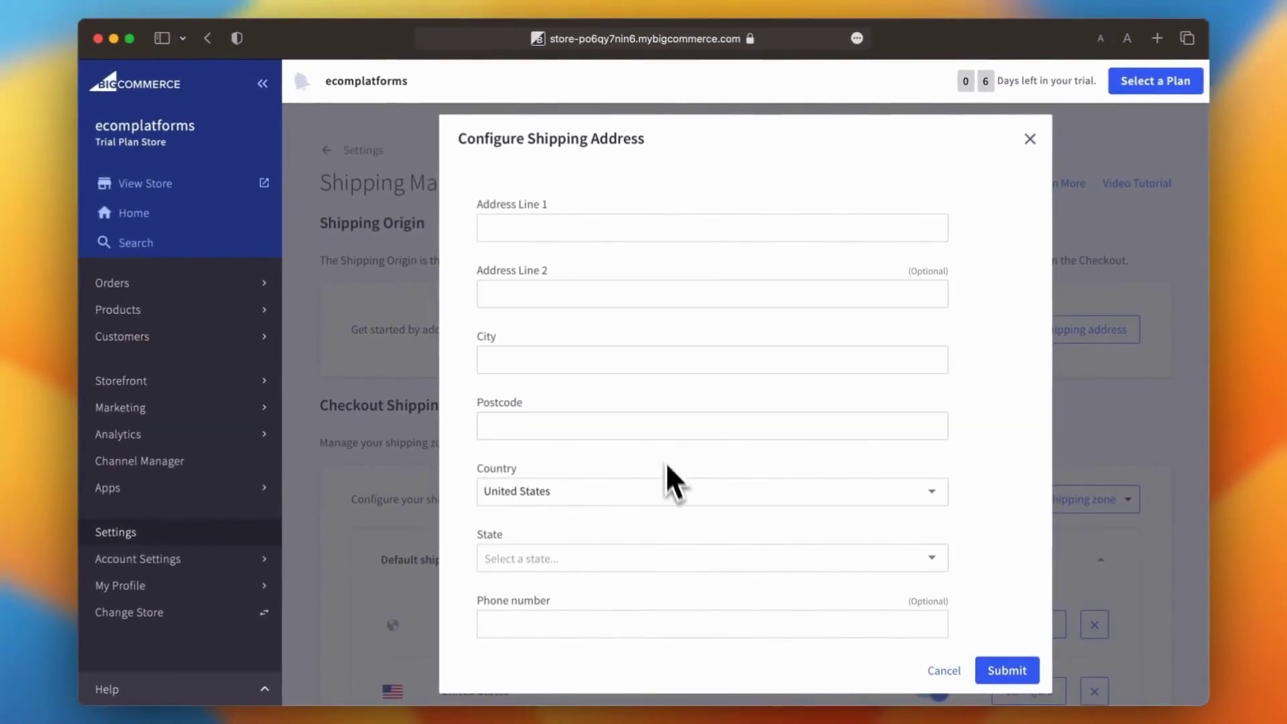
pyautogui.scroll(-1, 657, 568)
pyautogui.click(946, 670)
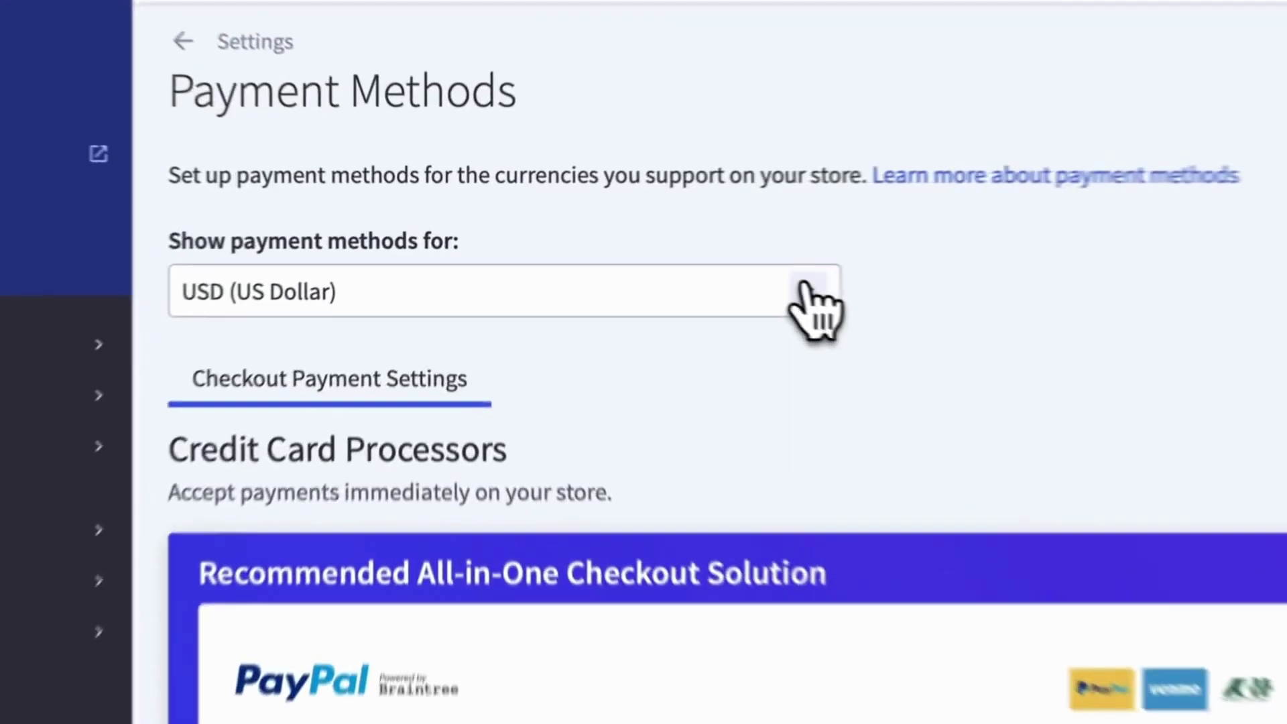
# Keep USD for payments and review the offline, online and digital wallet methods
pyautogui.click(637, 254)
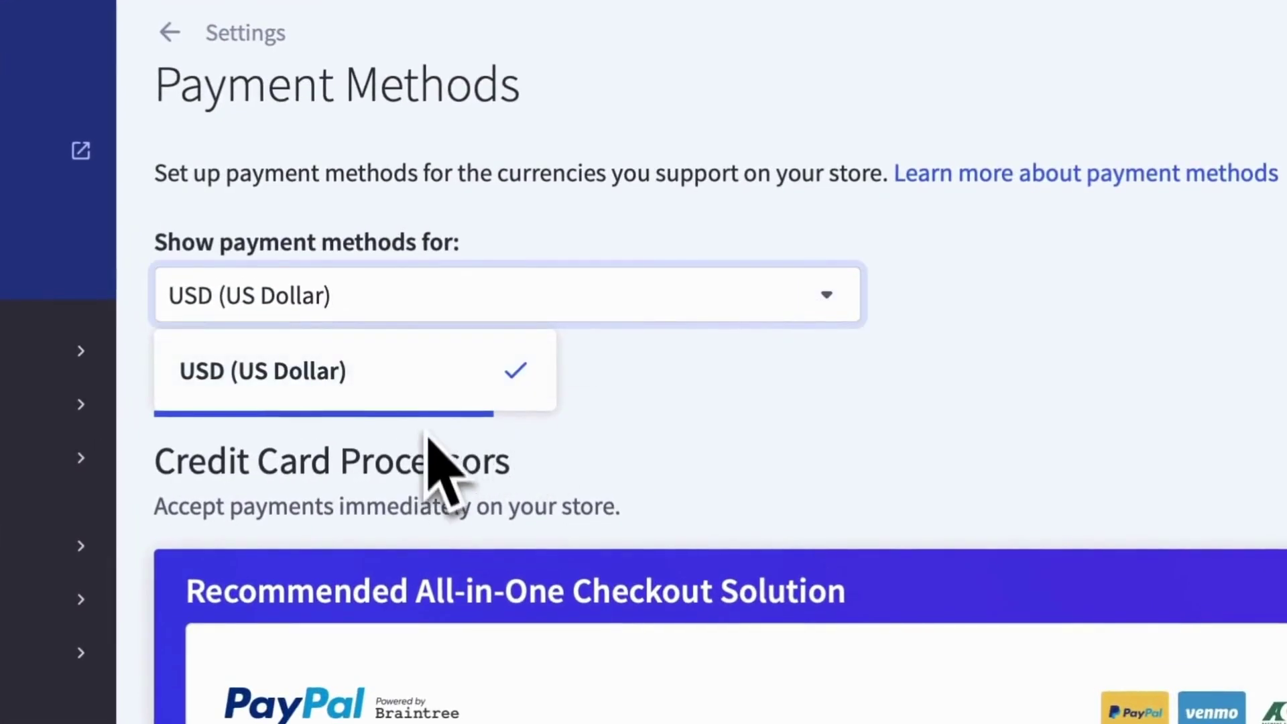
pyautogui.click(453, 313)
pyautogui.scroll(-2, 578, 347)
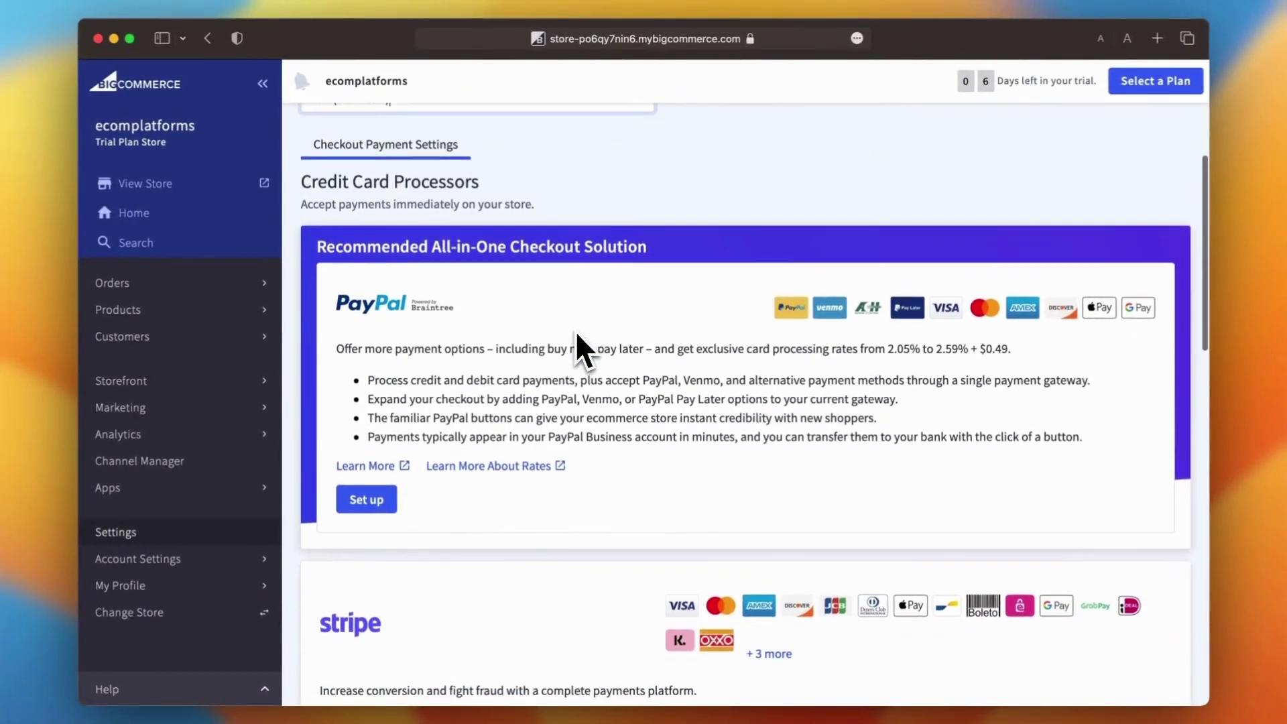
pyautogui.scroll(-5, 577, 335)
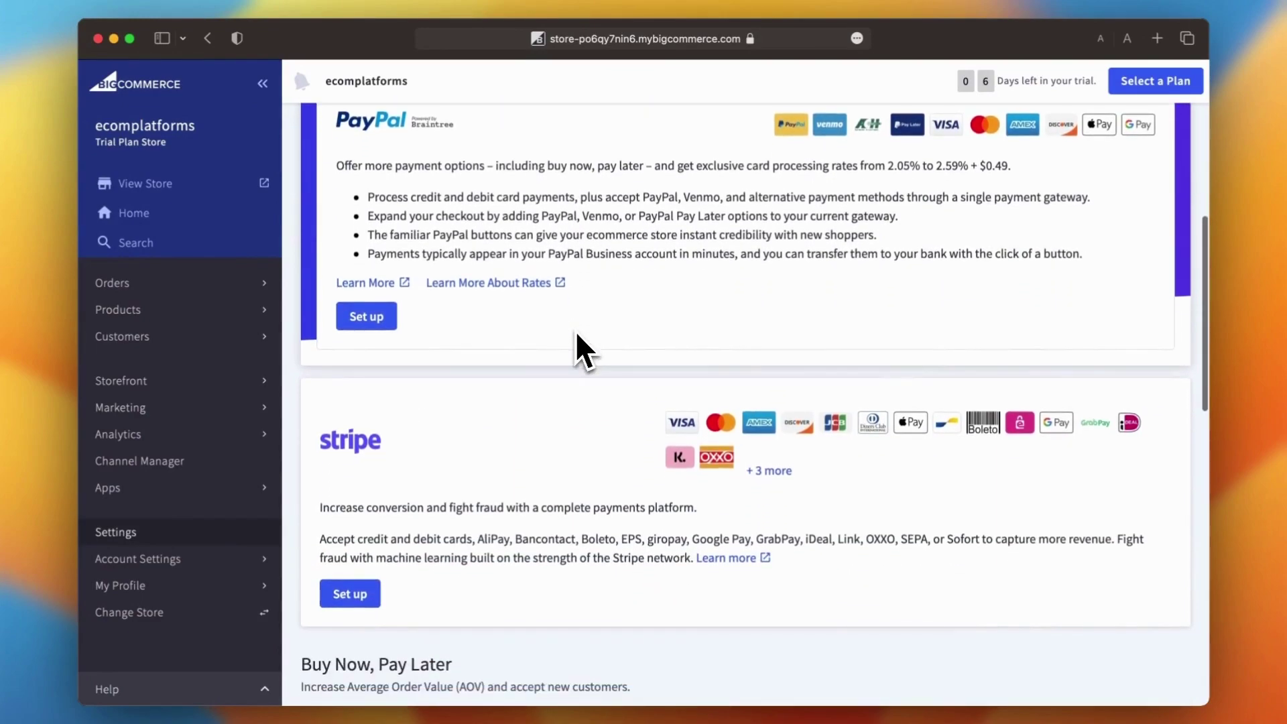
pyautogui.scroll(-2, 580, 347)
pyautogui.scroll(-3, 581, 349)
pyautogui.scroll(-4, 587, 361)
pyautogui.scroll(-3, 603, 453)
pyautogui.scroll(-2, 644, 524)
pyautogui.scroll(-3, 658, 574)
pyautogui.scroll(-3, 654, 621)
pyautogui.scroll(-3, 653, 628)
pyautogui.scroll(-3, 653, 624)
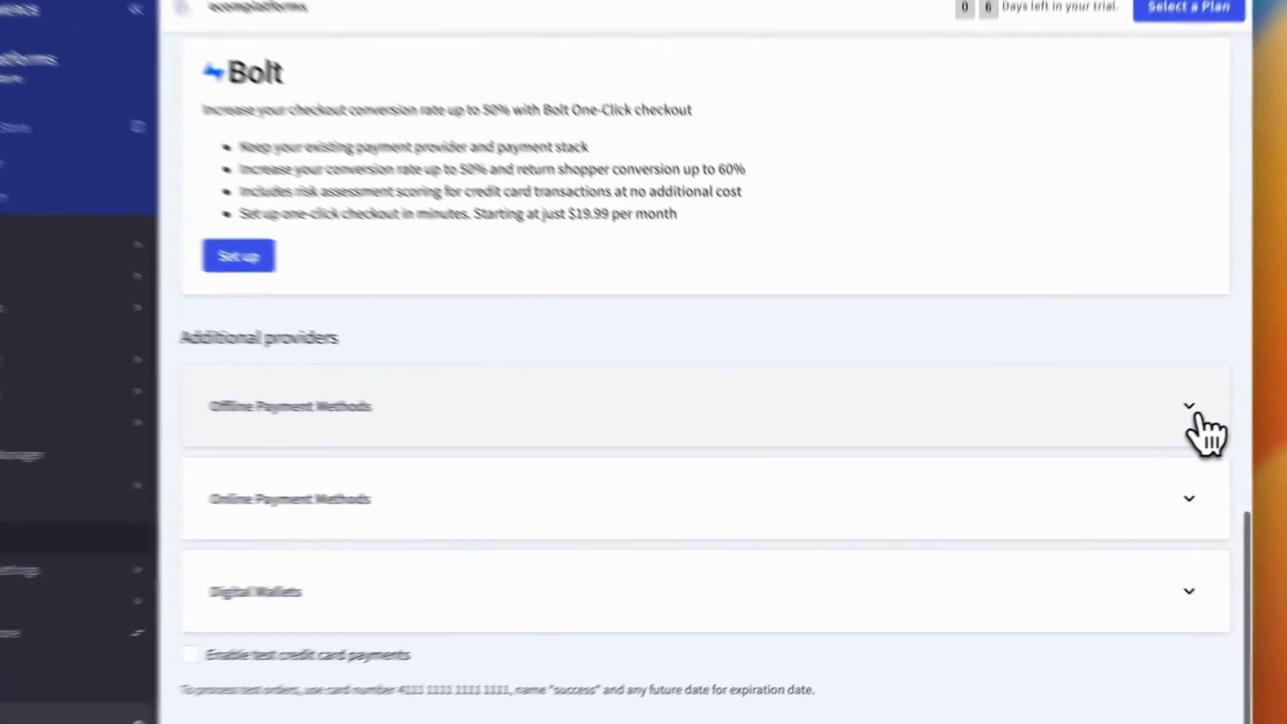
pyautogui.click(1155, 338)
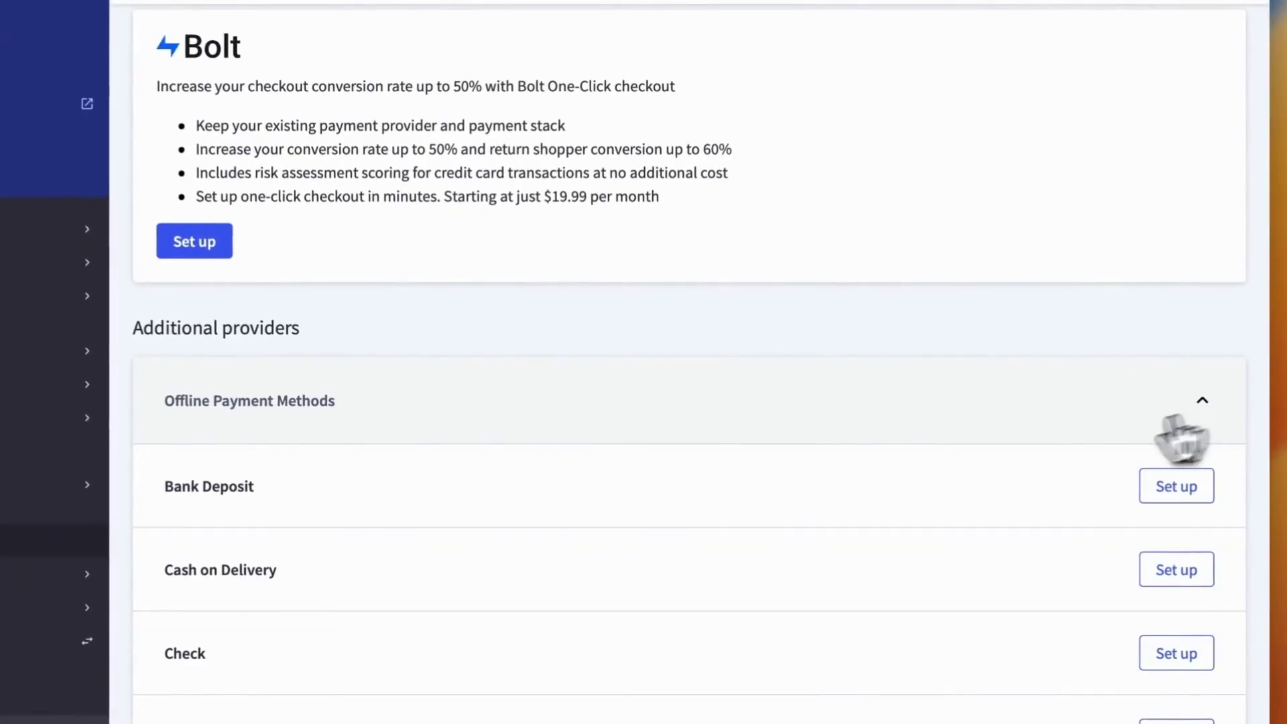
pyautogui.scroll(-3, 1114, 453)
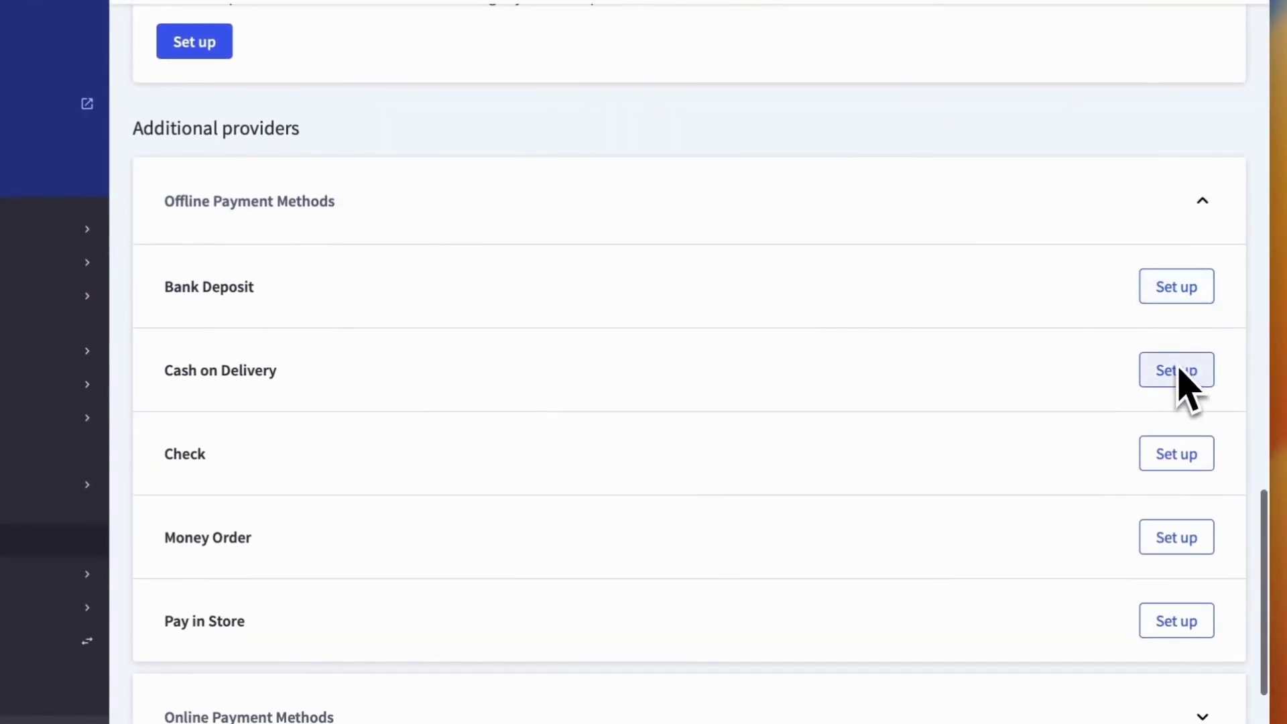
pyautogui.scroll(-3, 1196, 648)
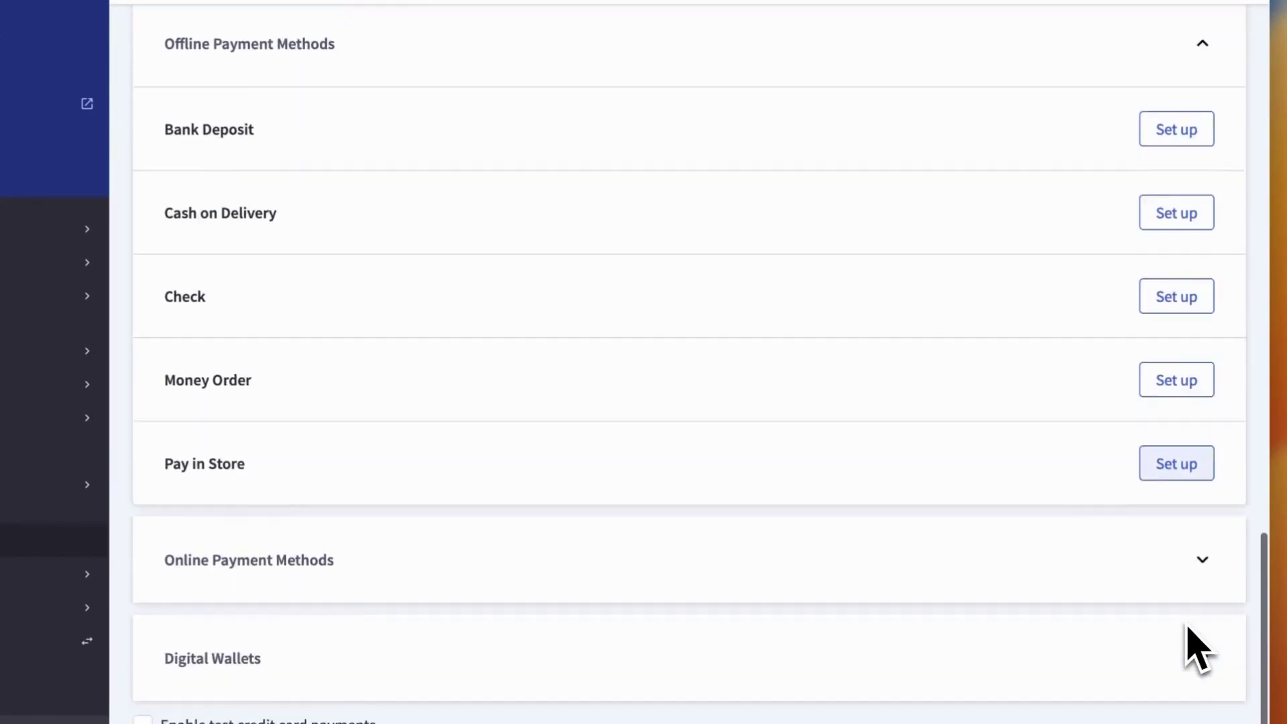
pyautogui.click(1212, 528)
pyautogui.scroll(-2, 1216, 537)
pyautogui.scroll(-1, 1220, 546)
pyautogui.scroll(-1, 1220, 546)
pyautogui.scroll(-1, 1168, 252)
pyautogui.scroll(-2, 1167, 221)
pyautogui.scroll(-2, 1168, 224)
pyautogui.scroll(-3, 1166, 218)
pyautogui.scroll(-3, 1166, 215)
pyautogui.scroll(-3, 1167, 216)
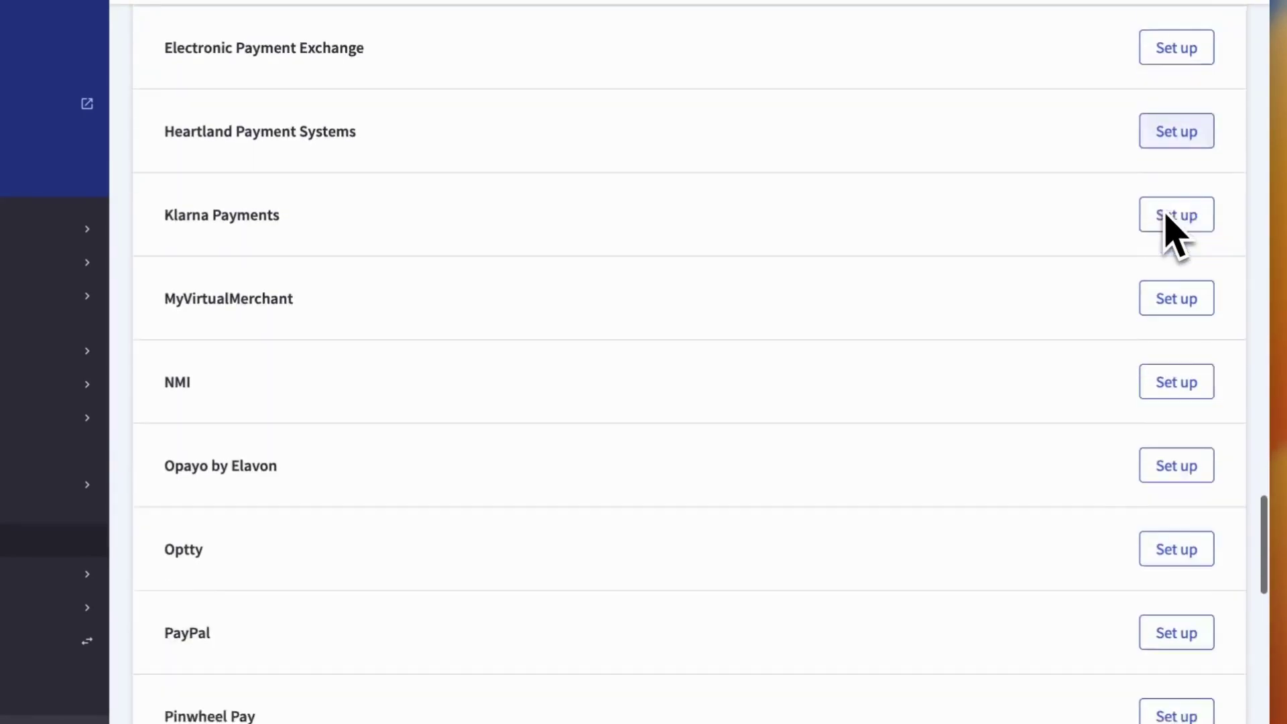
pyautogui.scroll(-4, 1166, 215)
pyautogui.scroll(-3, 1166, 213)
pyautogui.scroll(-3, 1166, 217)
pyautogui.scroll(-2, 1162, 216)
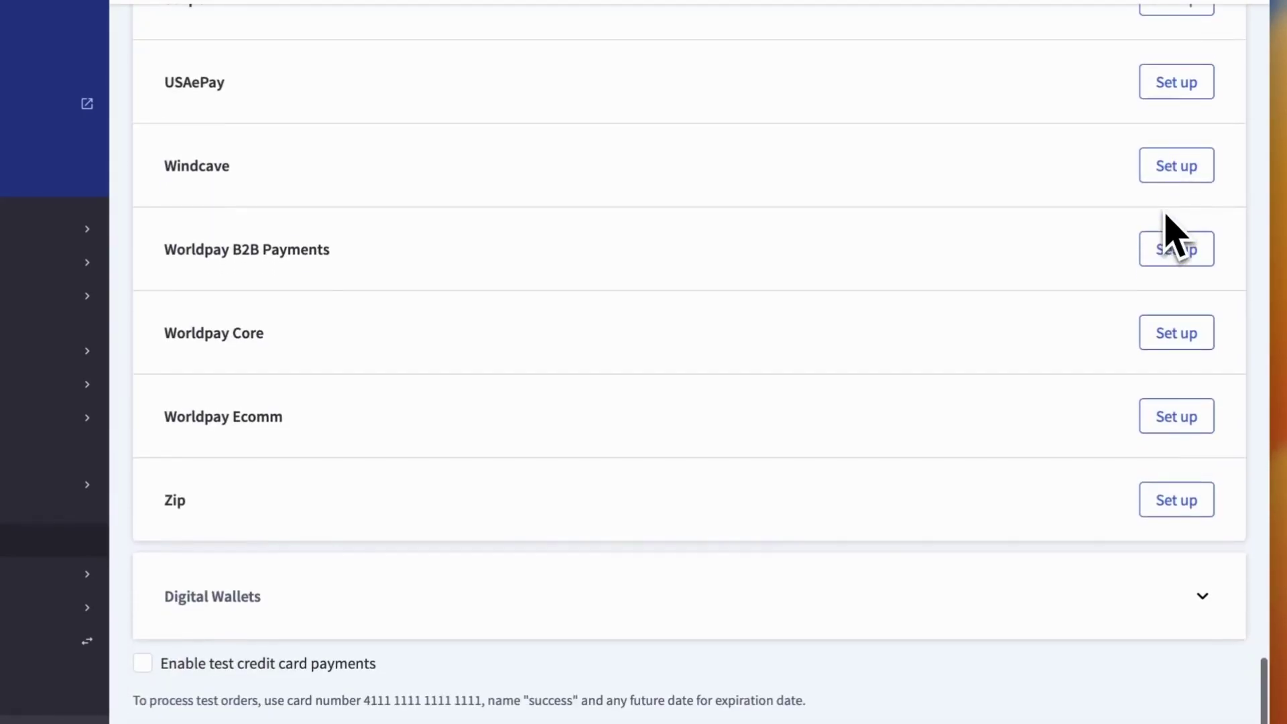
pyautogui.click(1206, 600)
pyautogui.scroll(-3, 1212, 609)
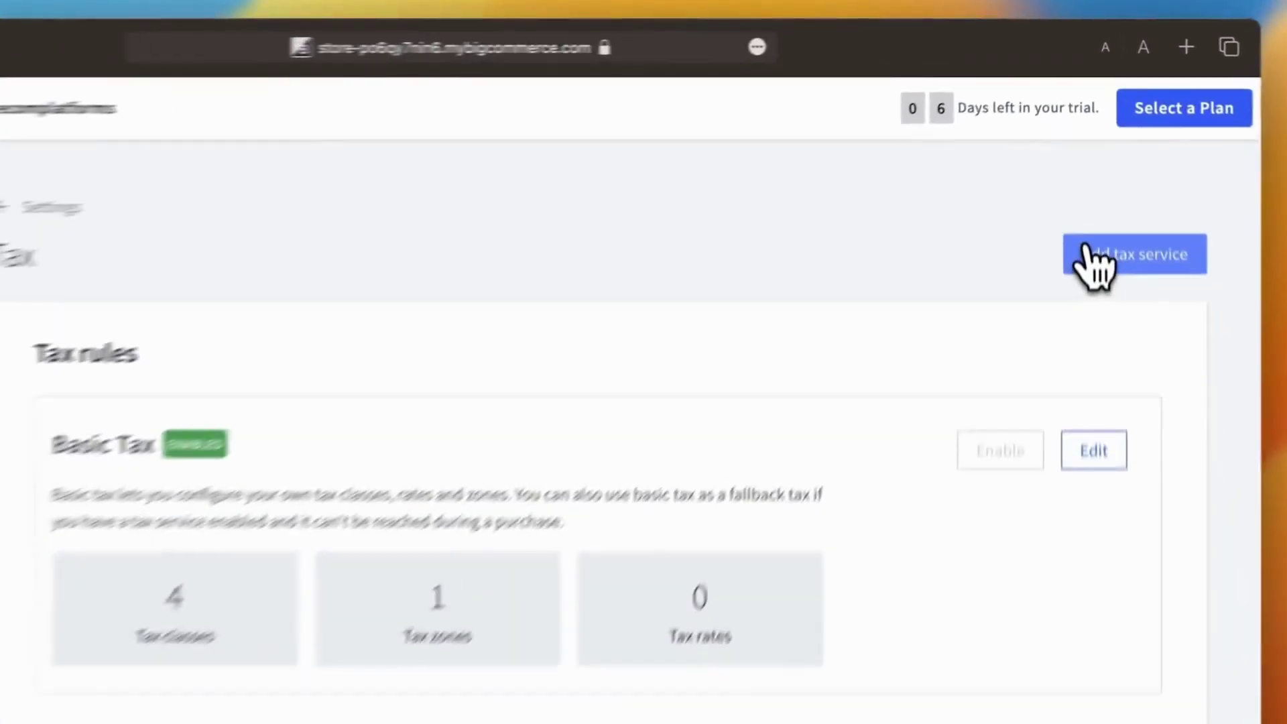
# Browse the available tax services, then open the Basic Tax settings
pyautogui.click(1115, 185)
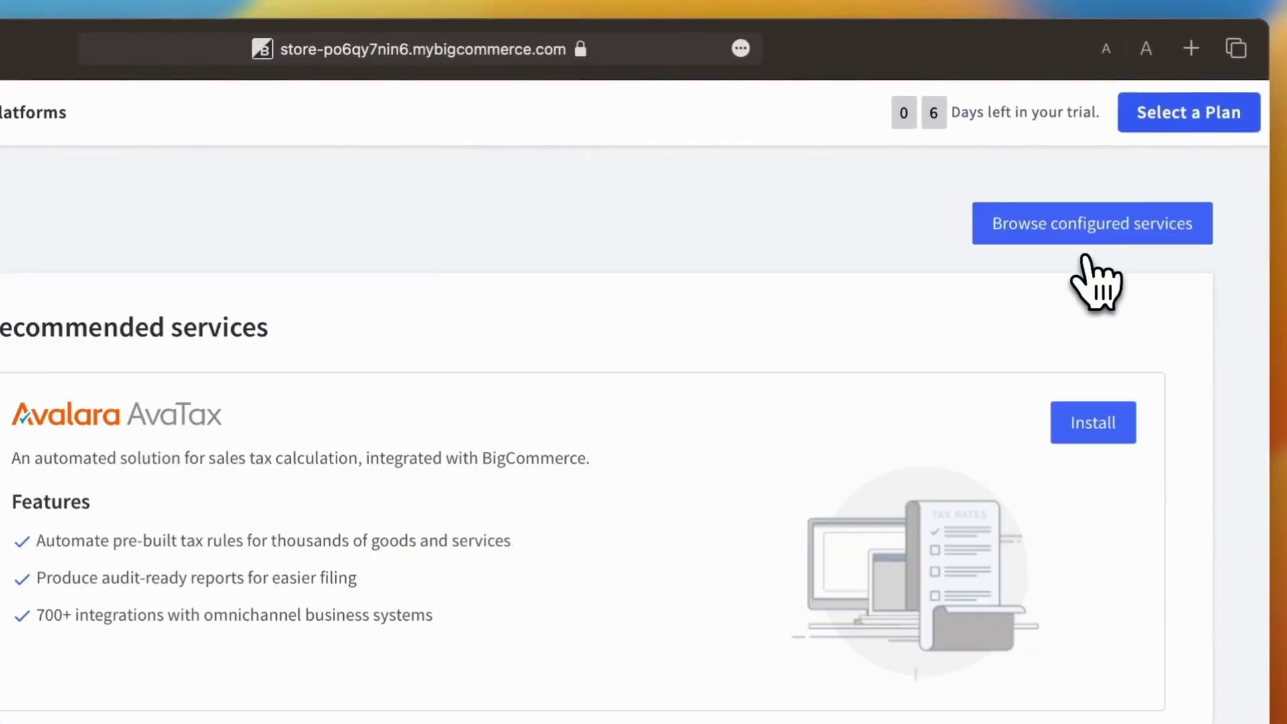
pyautogui.scroll(-5, 1115, 521)
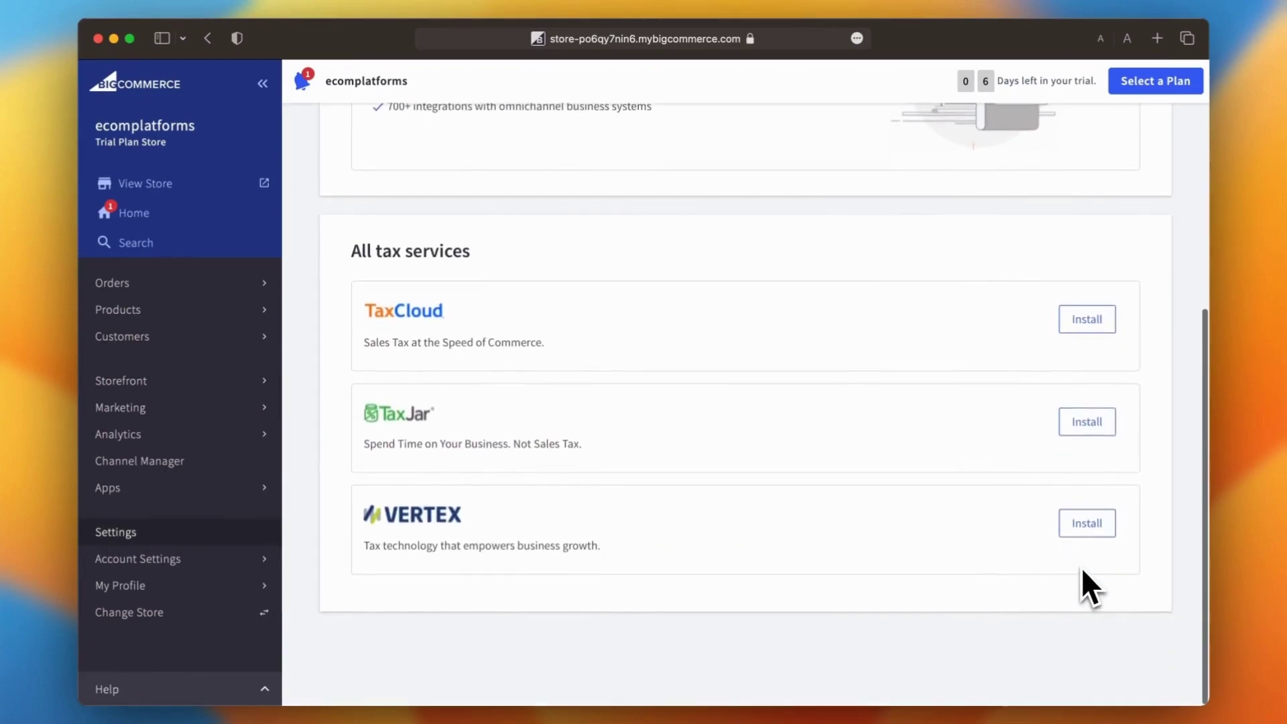
pyautogui.scroll(10, 1076, 583)
pyautogui.click(963, 296)
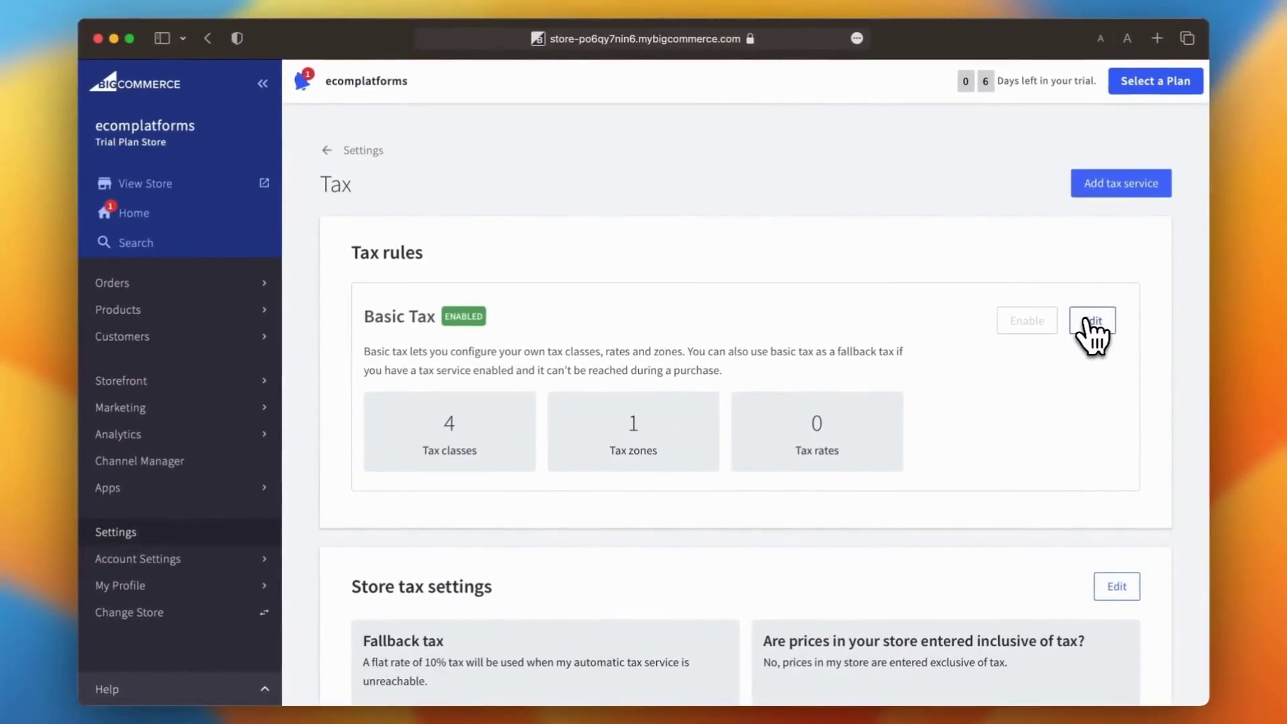
pyautogui.click(1092, 324)
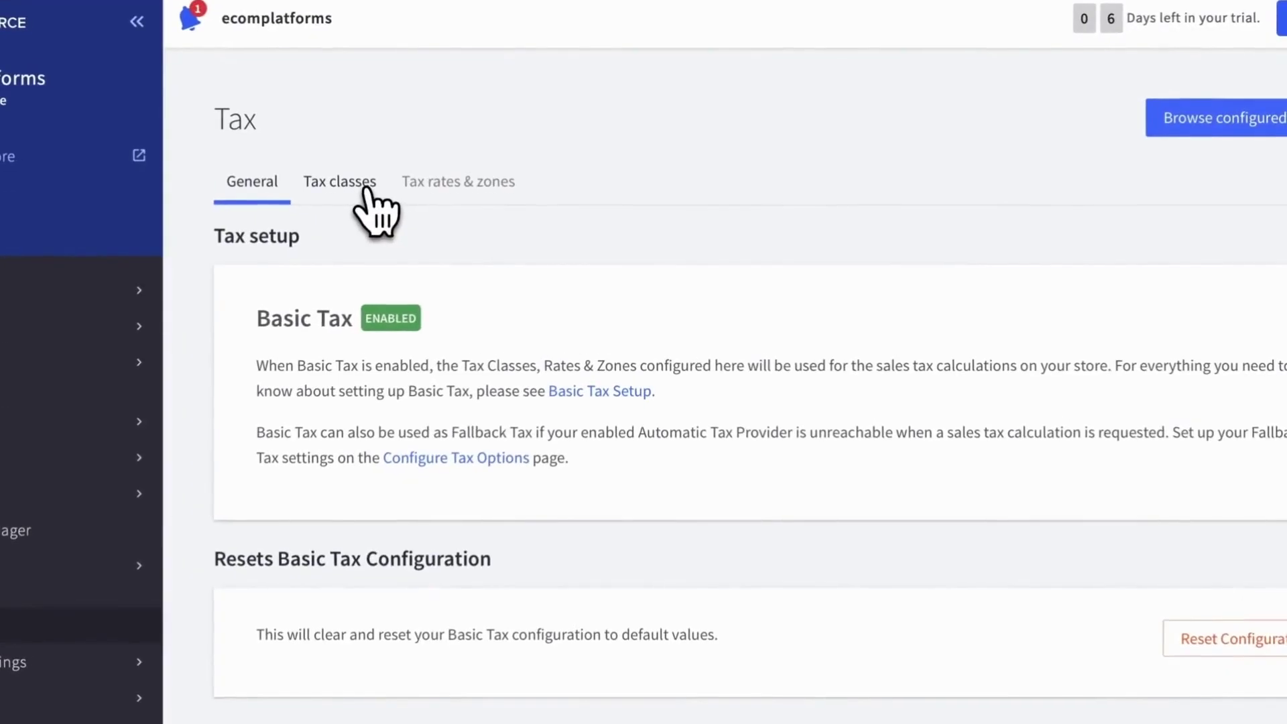
# Save a new Demo Tax class, then open the Default Zone's actions menu
pyautogui.click(431, 206)
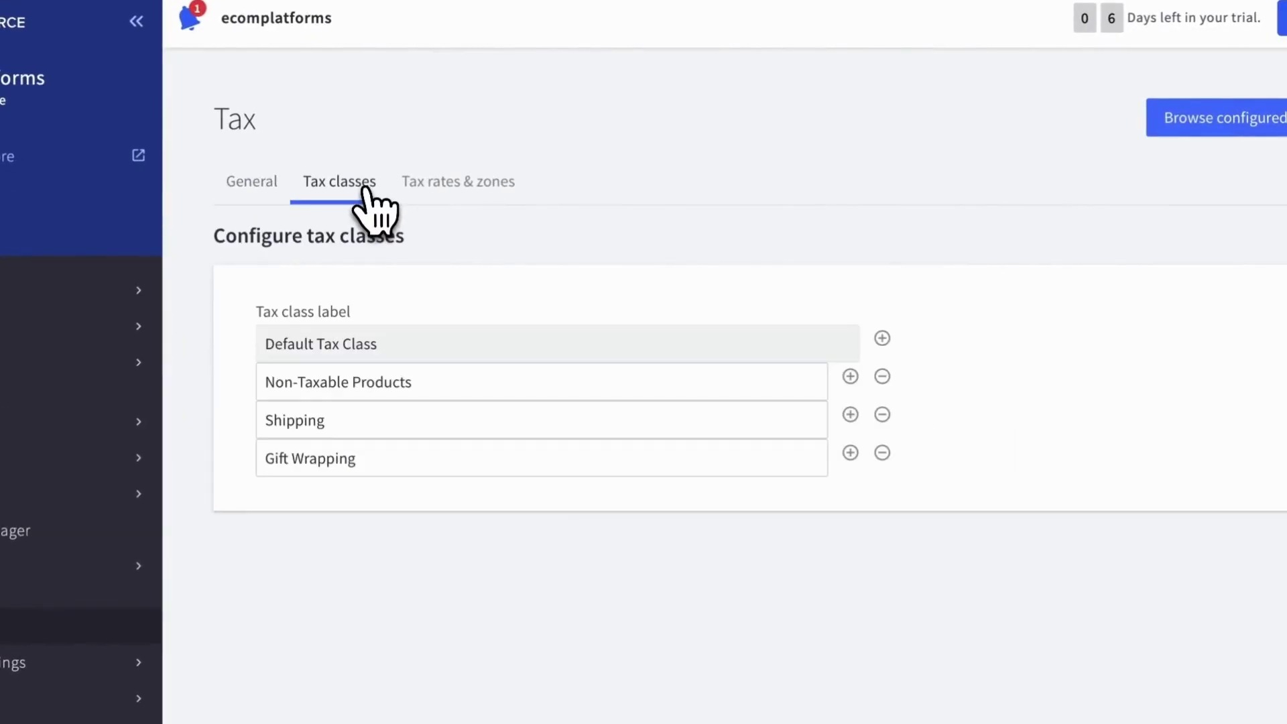
pyautogui.click(883, 340)
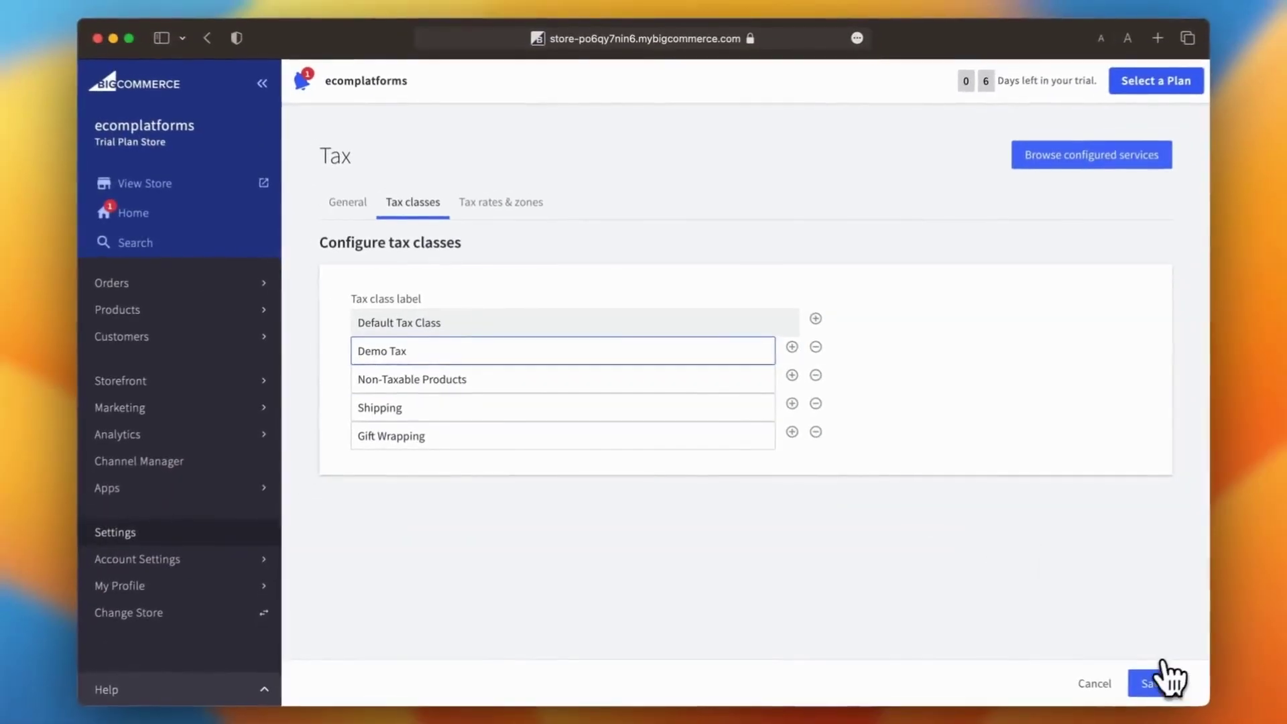
pyautogui.click(1156, 694)
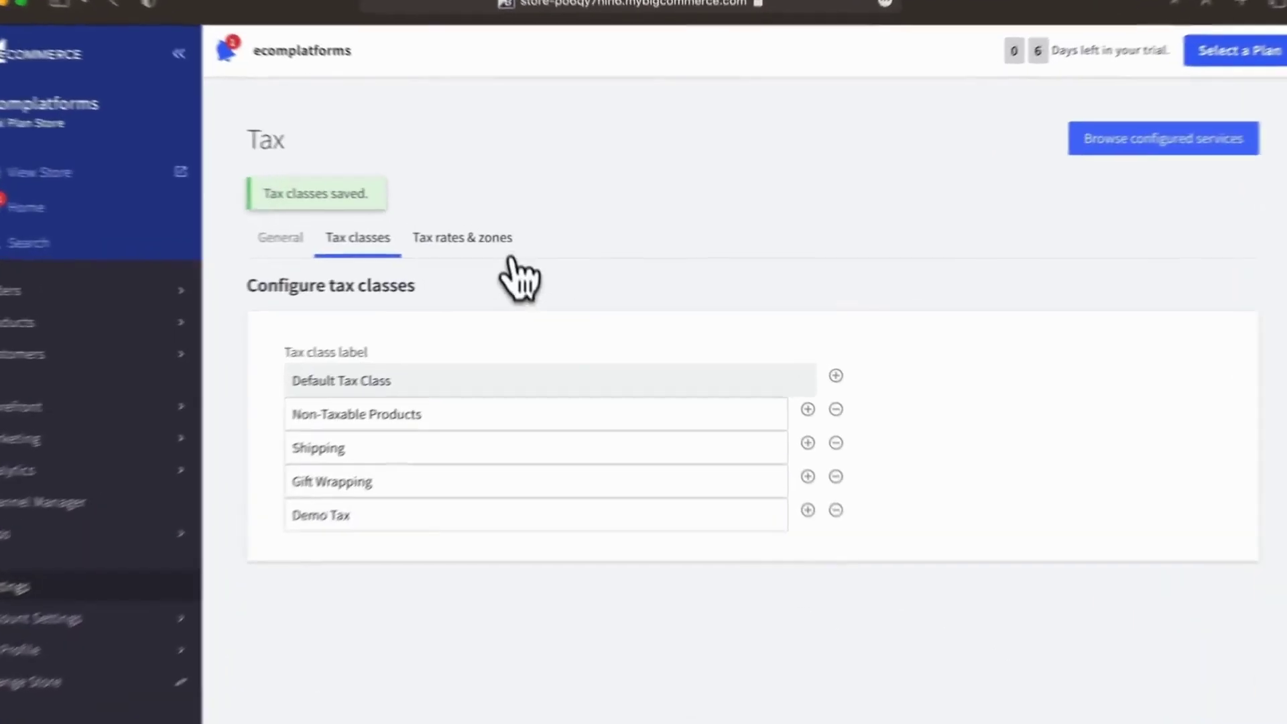
pyautogui.click(498, 242)
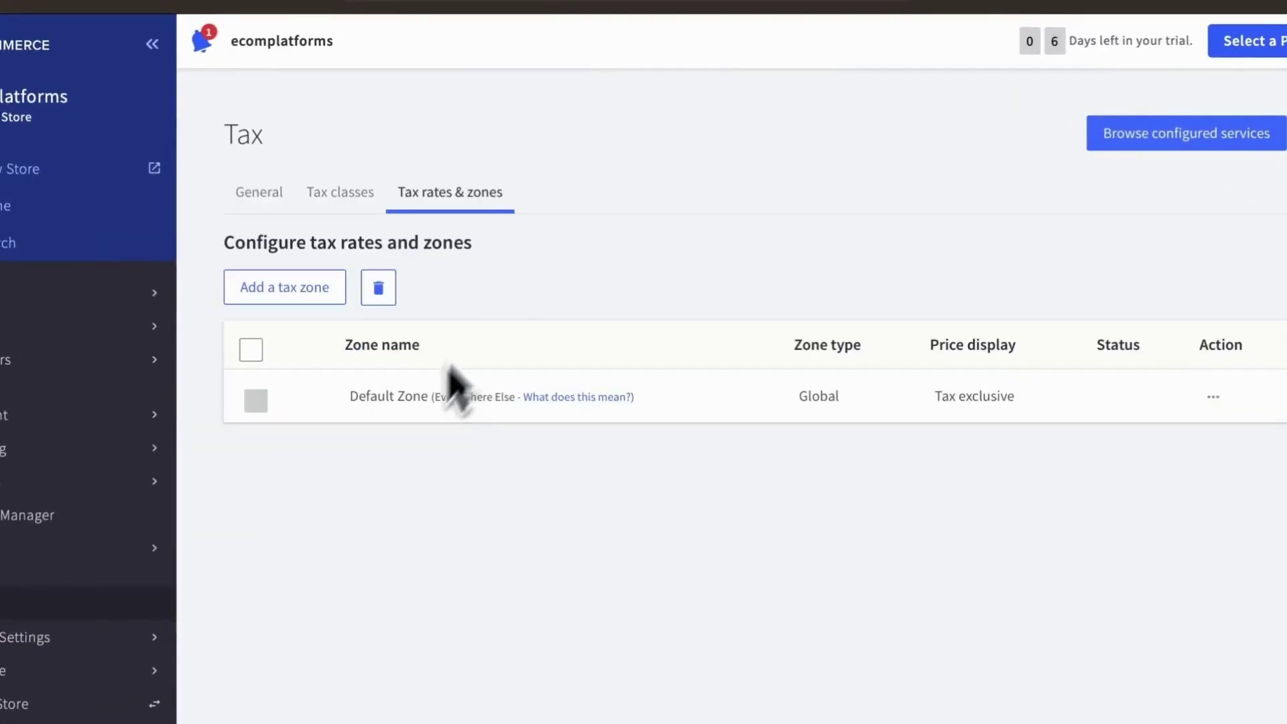
pyautogui.click(1212, 442)
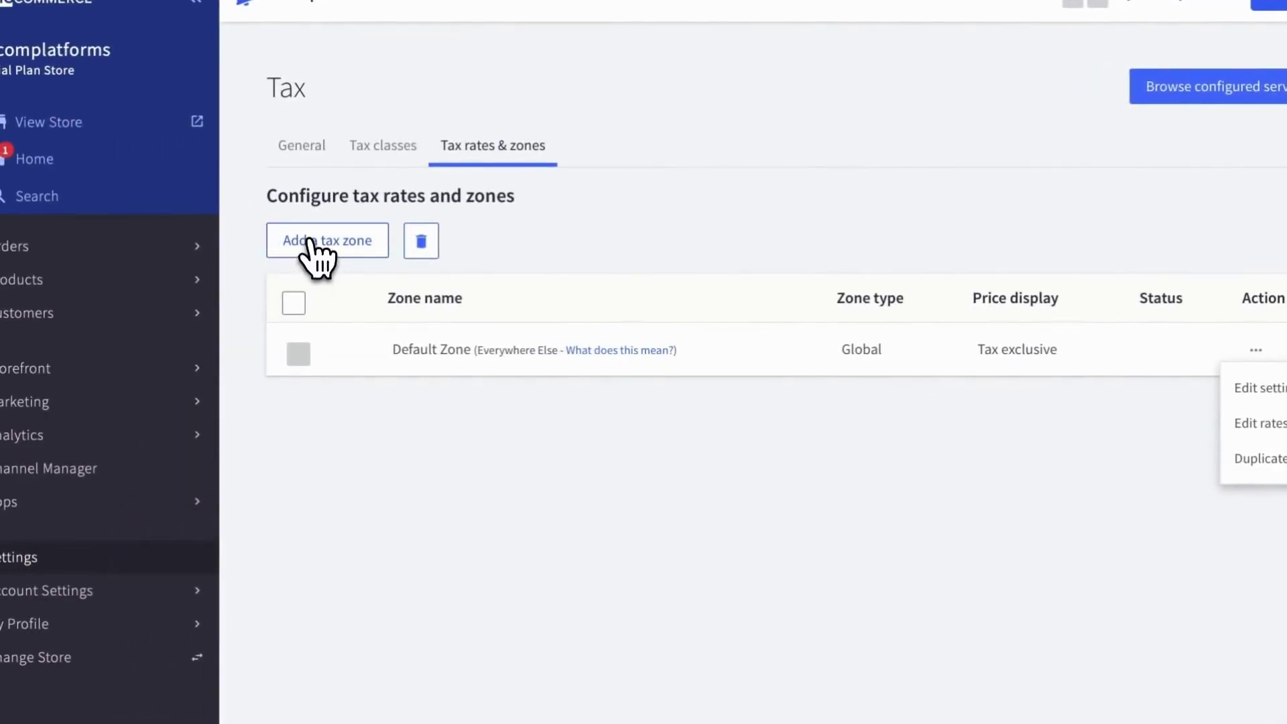
# Set up Demo Zone for Afghanistan, all customers, with dual prices on product listings
pyautogui.click(319, 251)
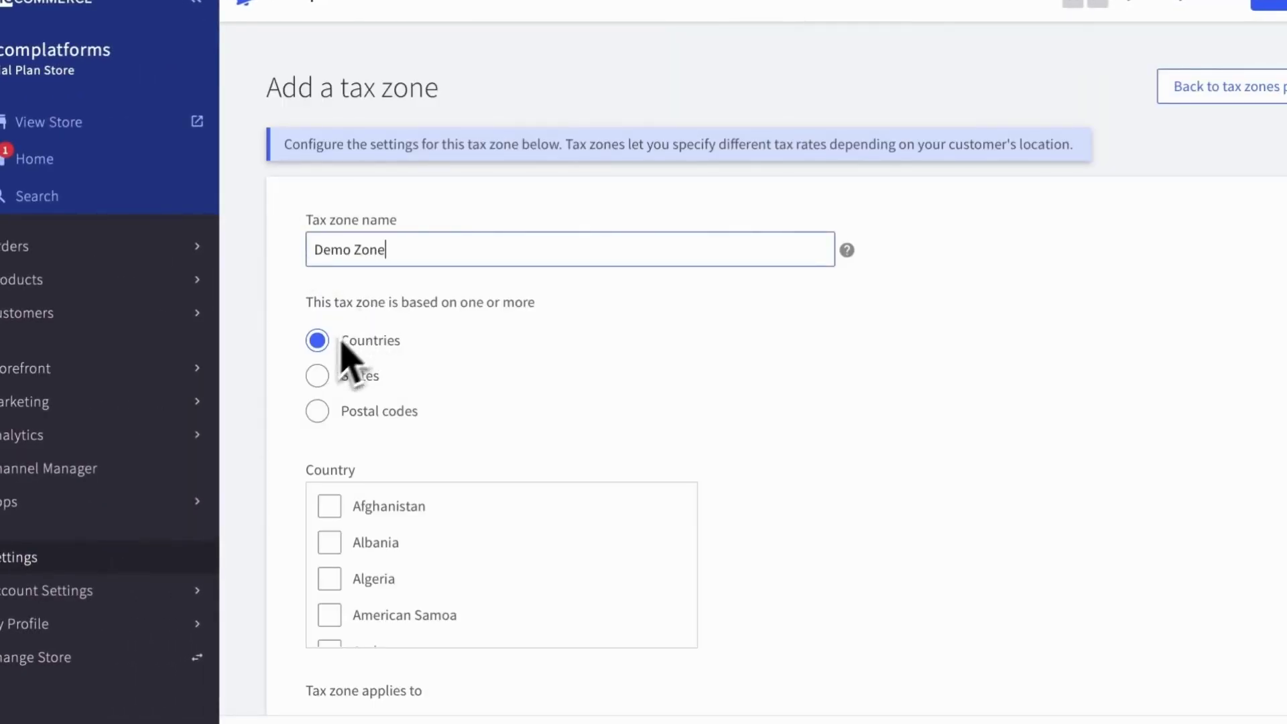
pyautogui.scroll(-2, 482, 460)
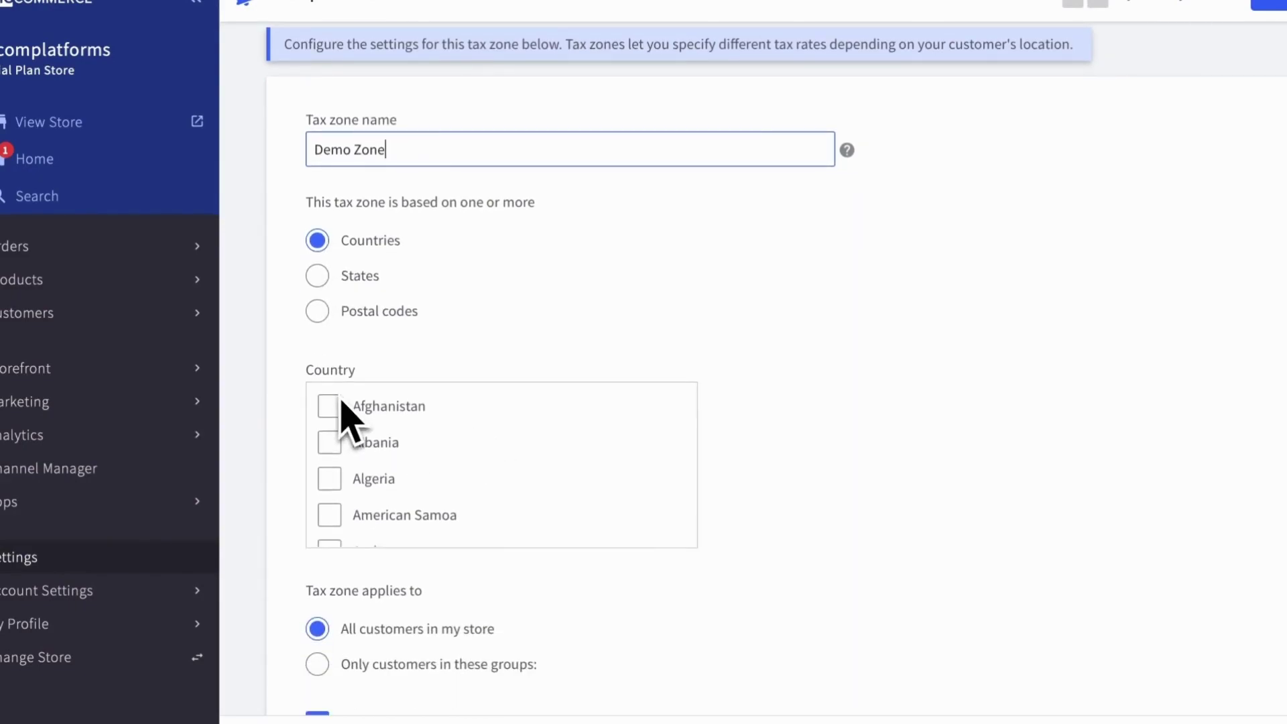
pyautogui.scroll(-3, 853, 613)
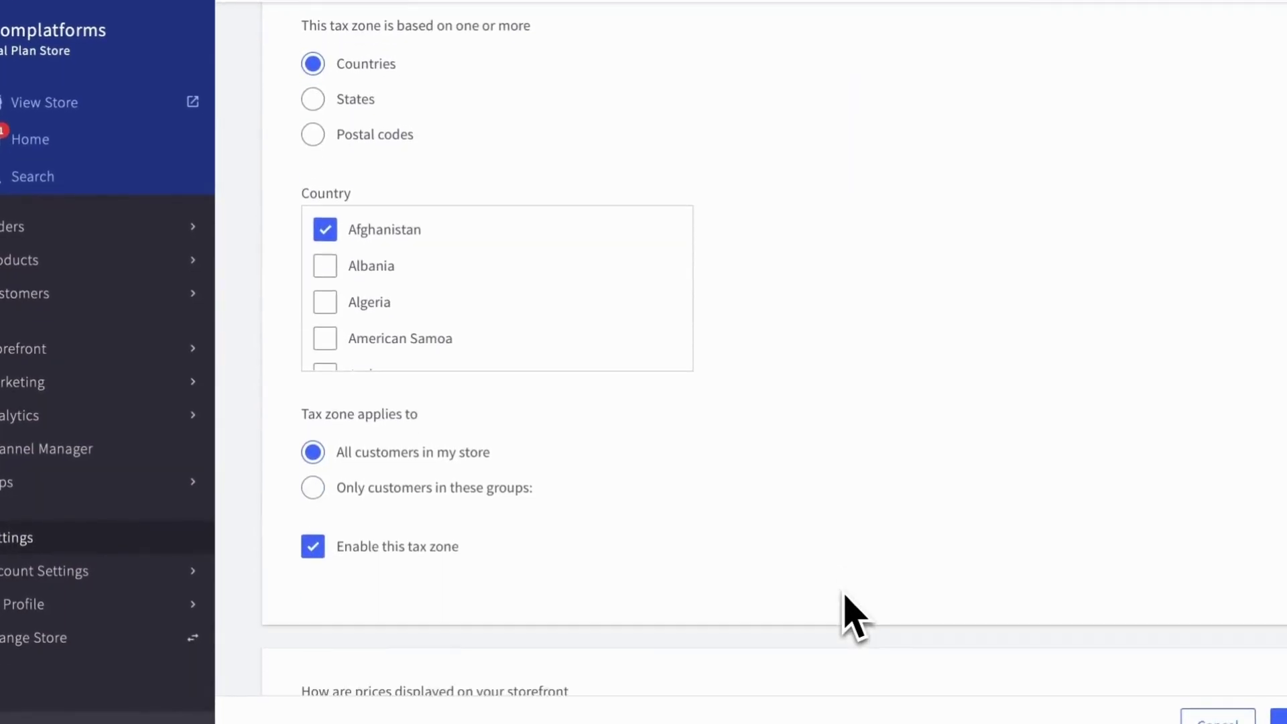
pyautogui.click(406, 470)
pyautogui.scroll(-4, 410, 493)
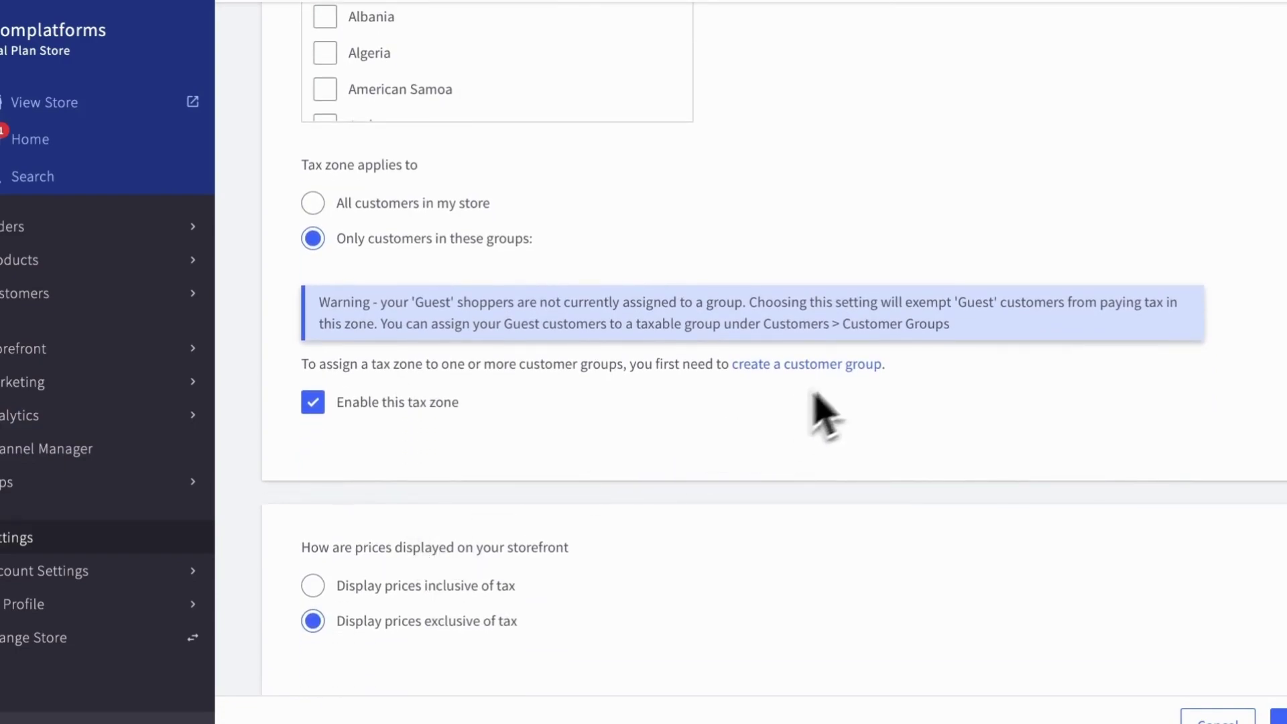
pyautogui.click(313, 205)
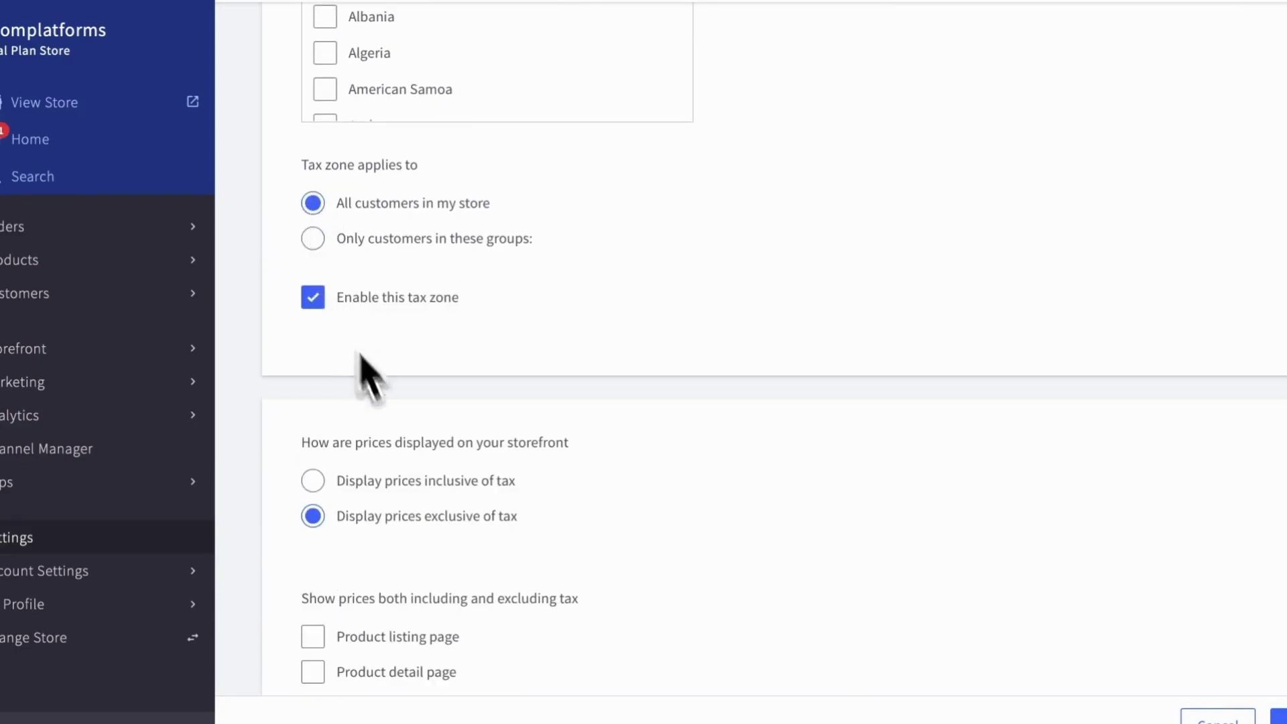
pyautogui.scroll(-1, 387, 519)
pyautogui.click(345, 536)
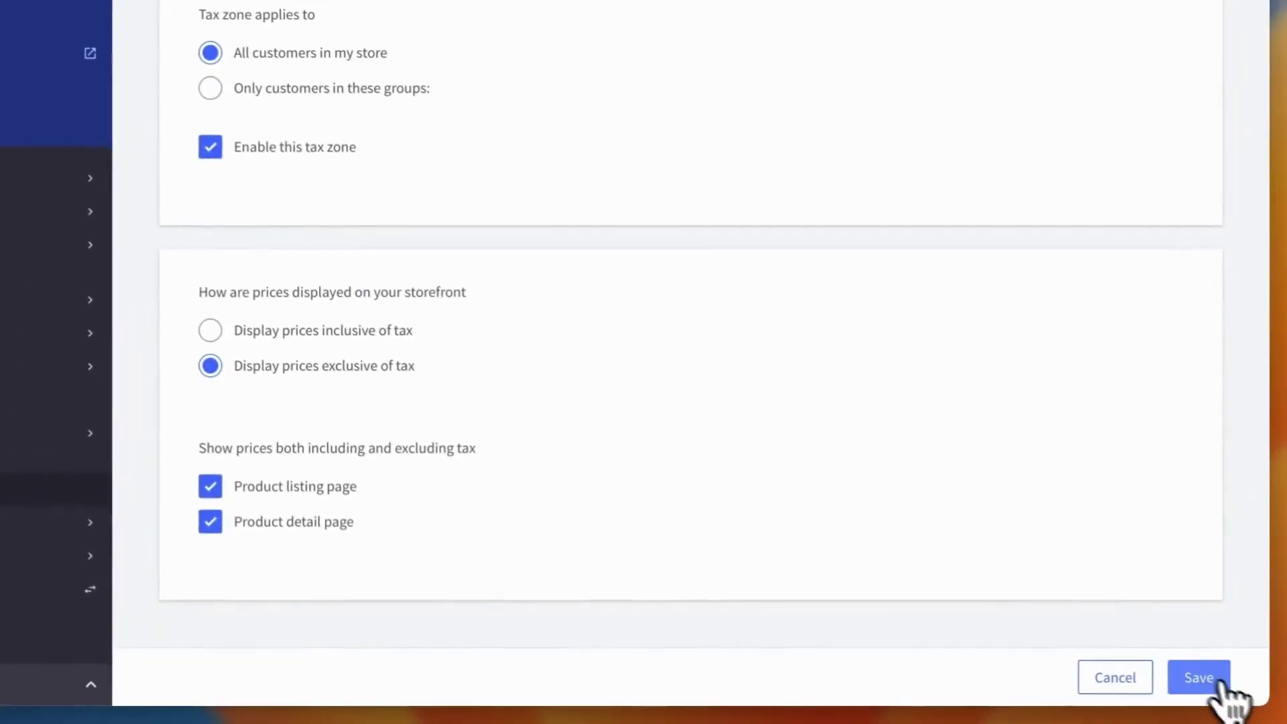
# Save Demo Zone and add Demo Tax Rate: 10% on four classes, 5% on Demo Tax
pyautogui.click(1211, 680)
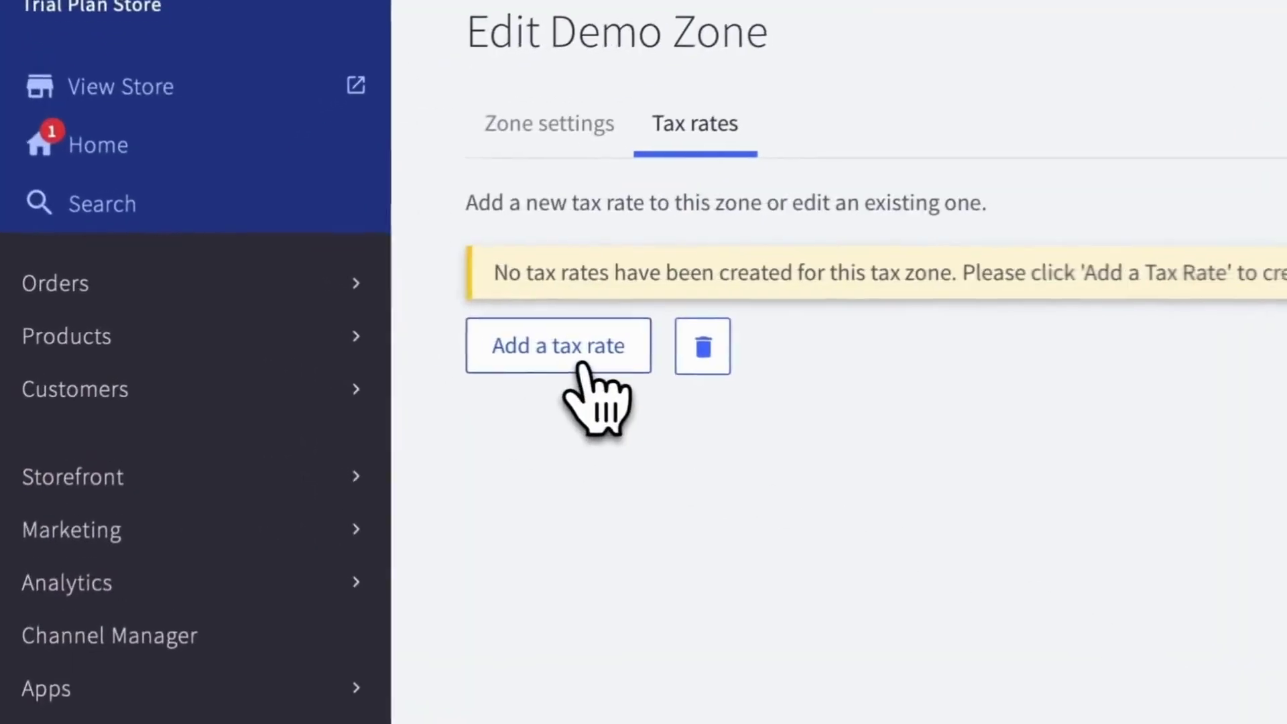
pyautogui.click(376, 317)
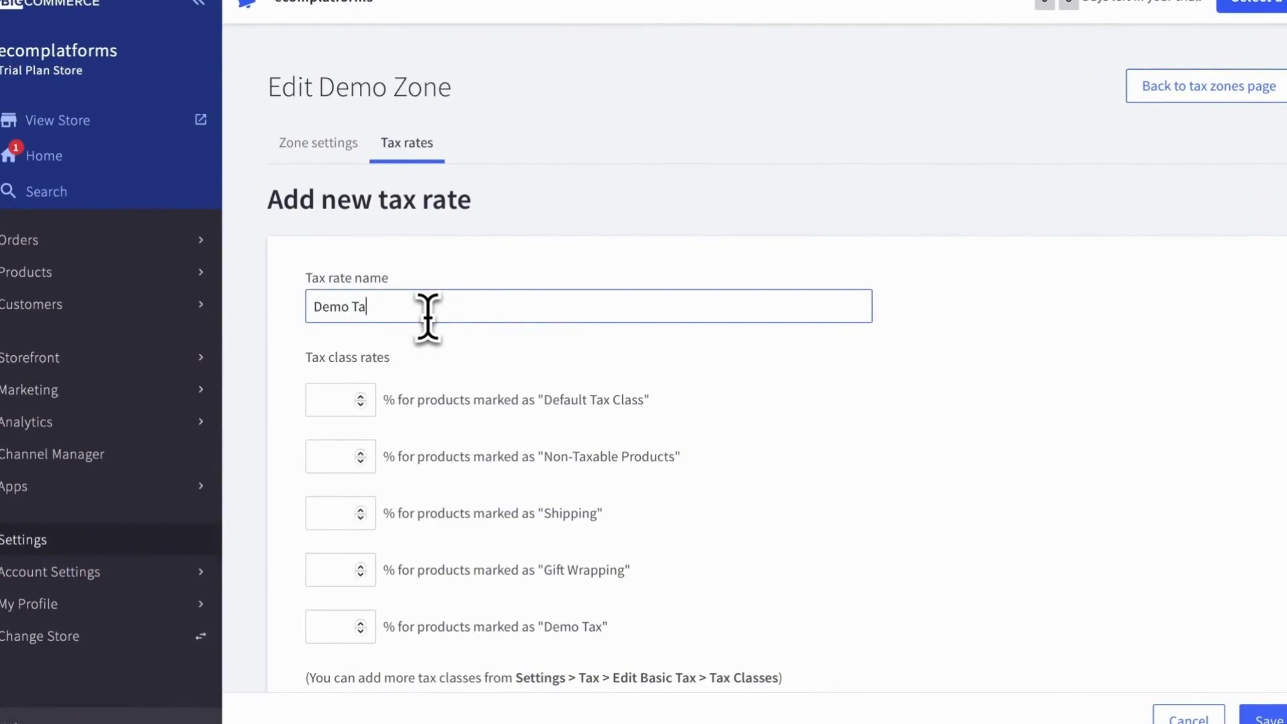
pyautogui.scroll(-3, 472, 400)
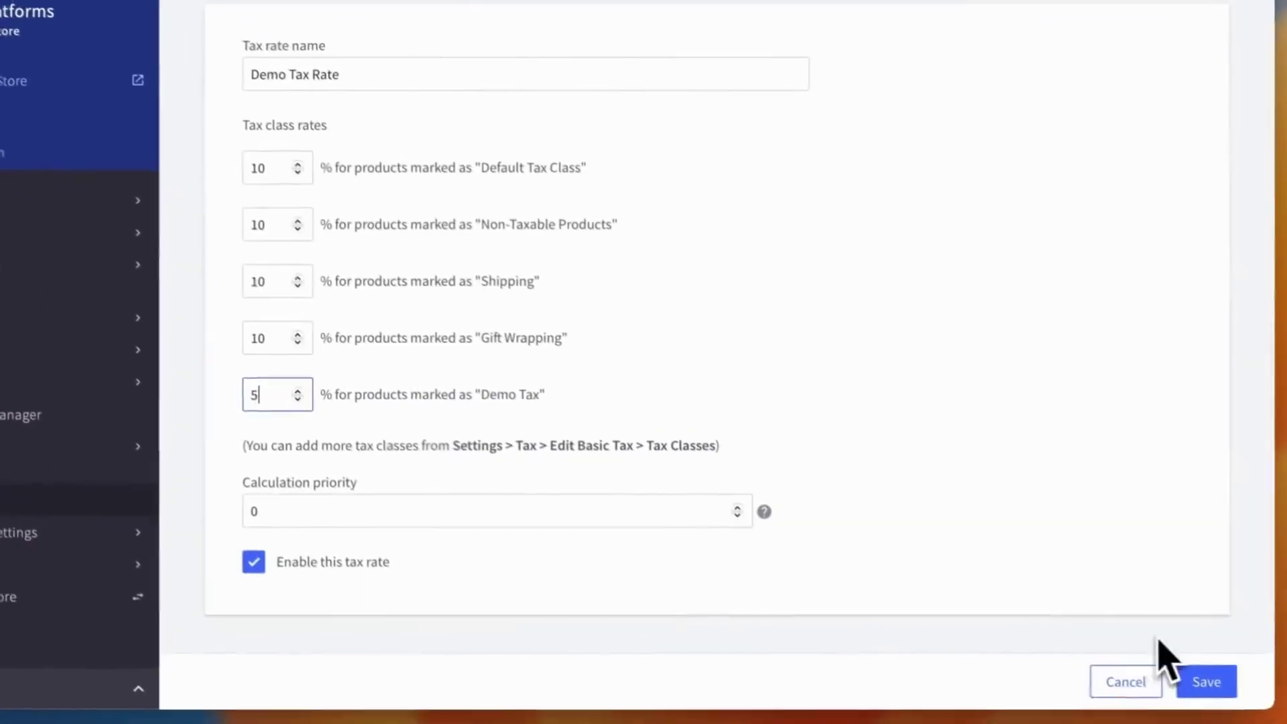
pyautogui.click(1196, 683)
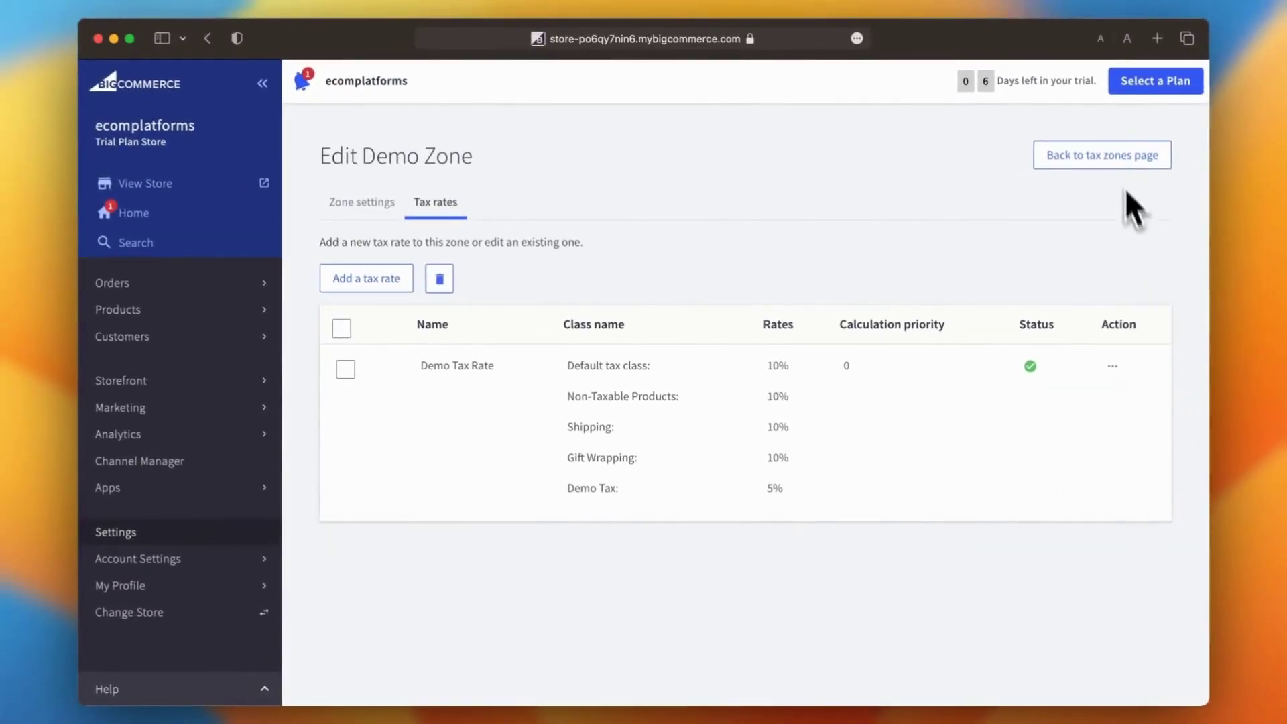
pyautogui.click(1126, 161)
pyautogui.click(1115, 410)
pyautogui.click(880, 476)
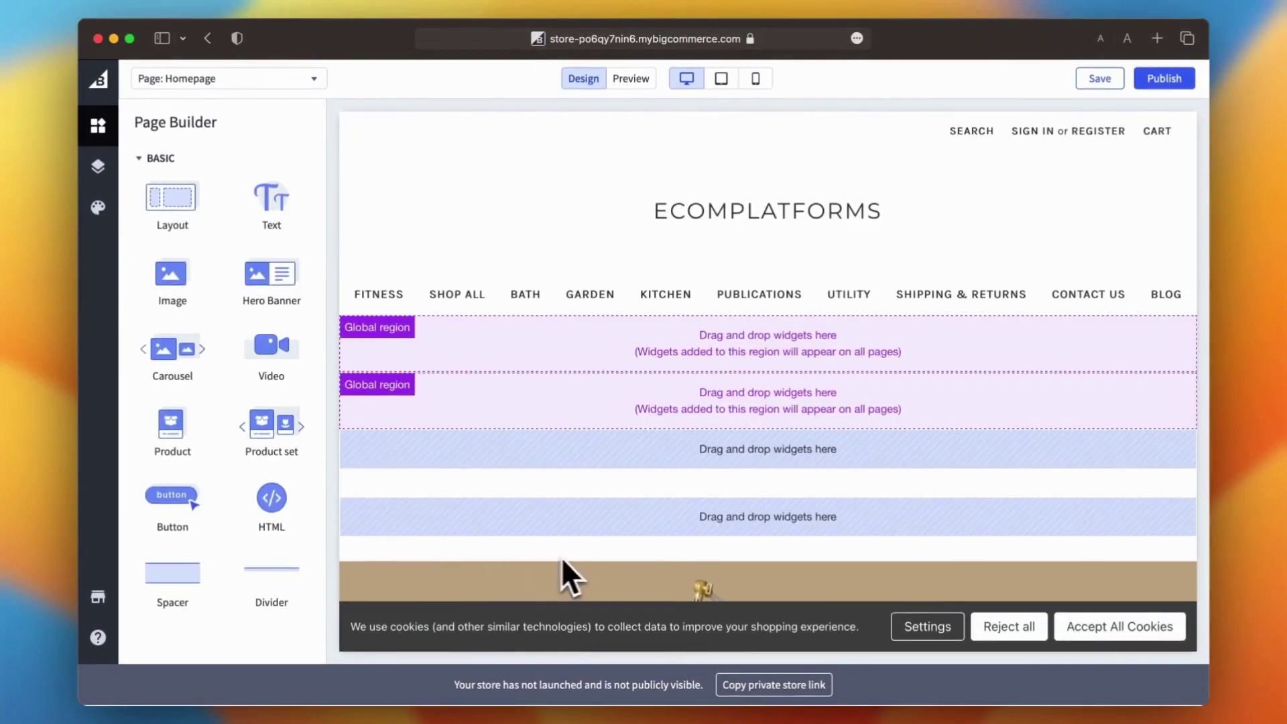
pyautogui.scroll(-5, 559, 574)
pyautogui.scroll(-3, 551, 557)
pyautogui.scroll(-3, 551, 558)
pyautogui.scroll(-3, 551, 556)
pyautogui.scroll(-2, 552, 555)
# Apply the Warm style variation to the storefront theme
pyautogui.click(98, 170)
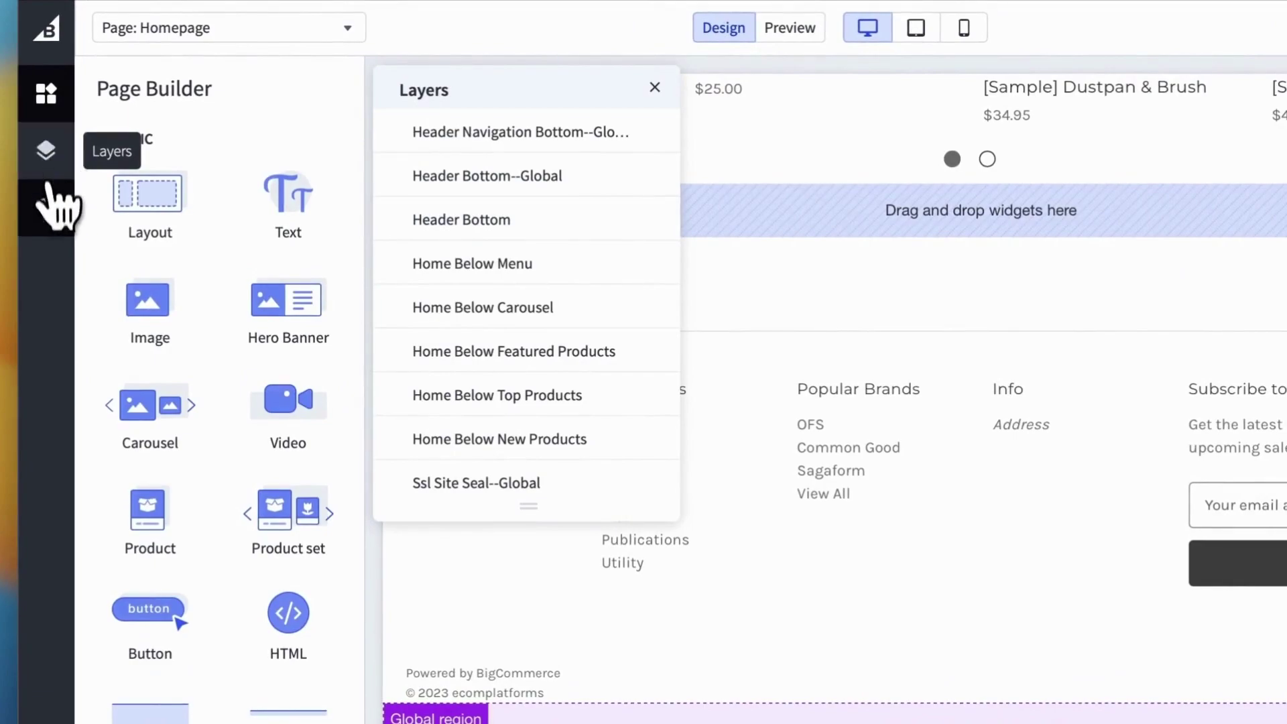
pyautogui.click(98, 207)
pyautogui.click(267, 214)
pyautogui.scroll(-3, 455, 392)
pyautogui.scroll(-1, 468, 463)
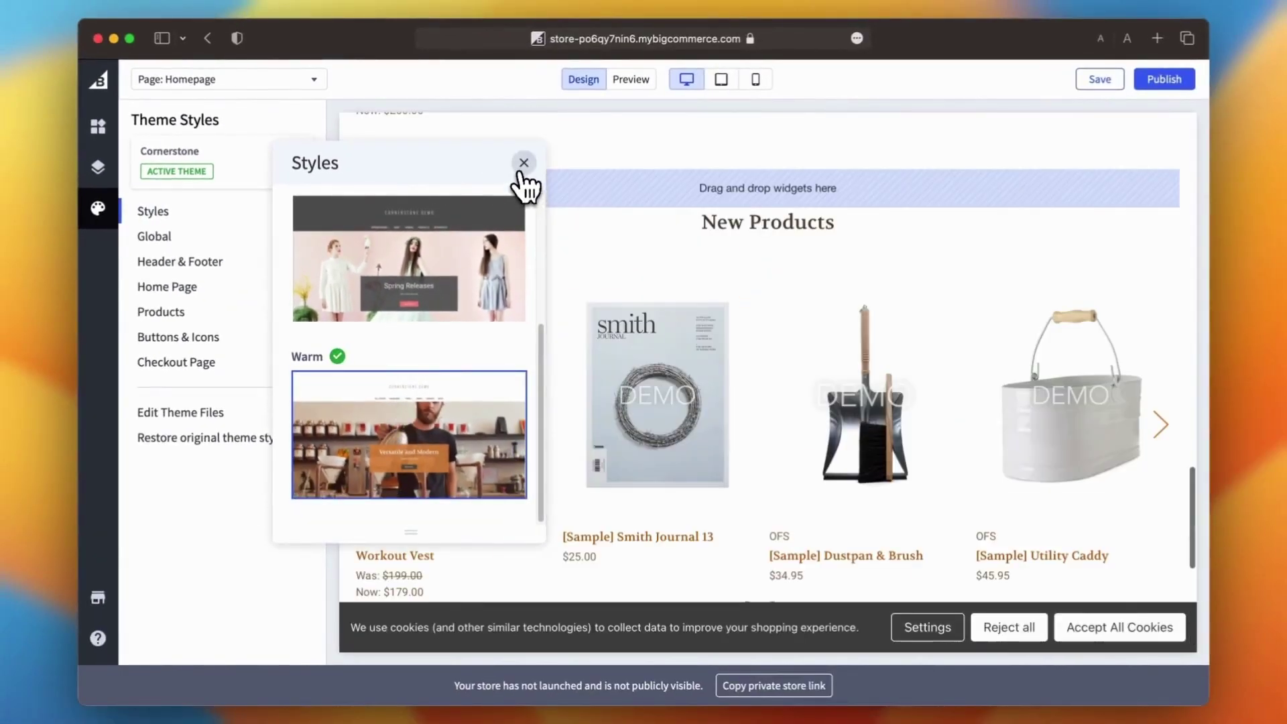
pyautogui.click(523, 162)
# Place the On Sale! product badge at the top left
pyautogui.click(284, 80)
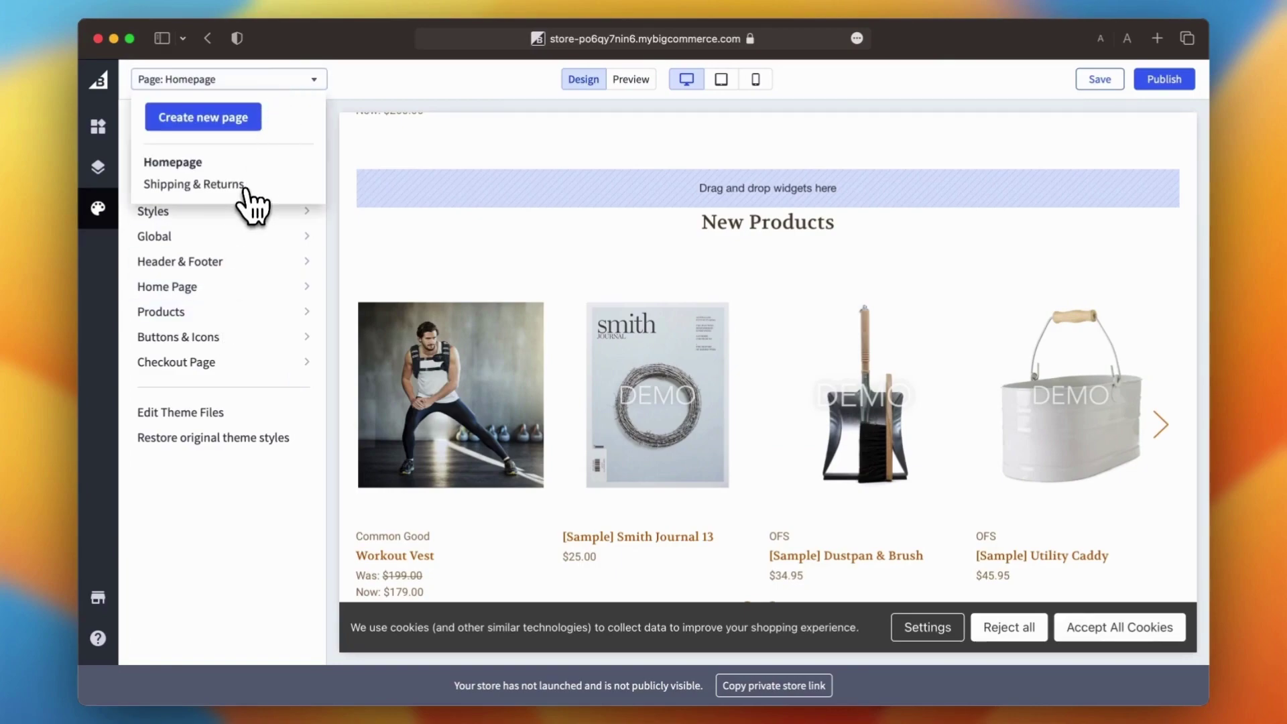
pyautogui.click(223, 314)
pyautogui.click(534, 245)
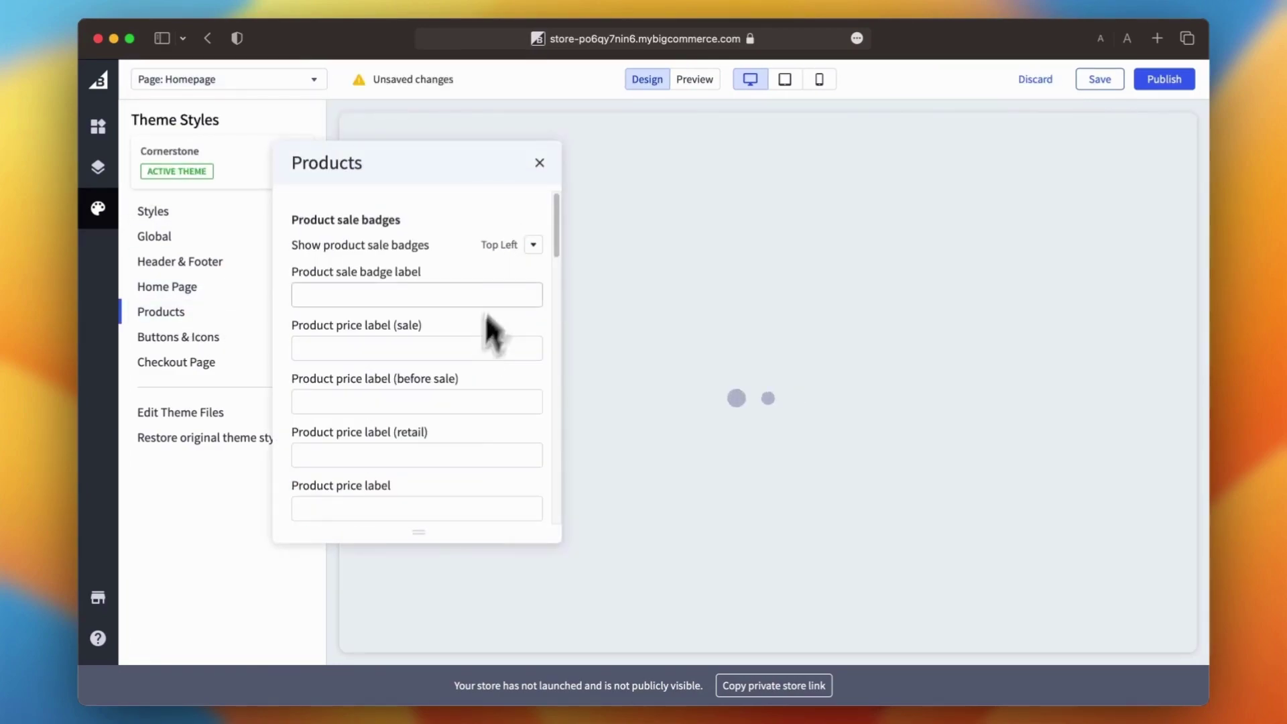
pyautogui.click(539, 162)
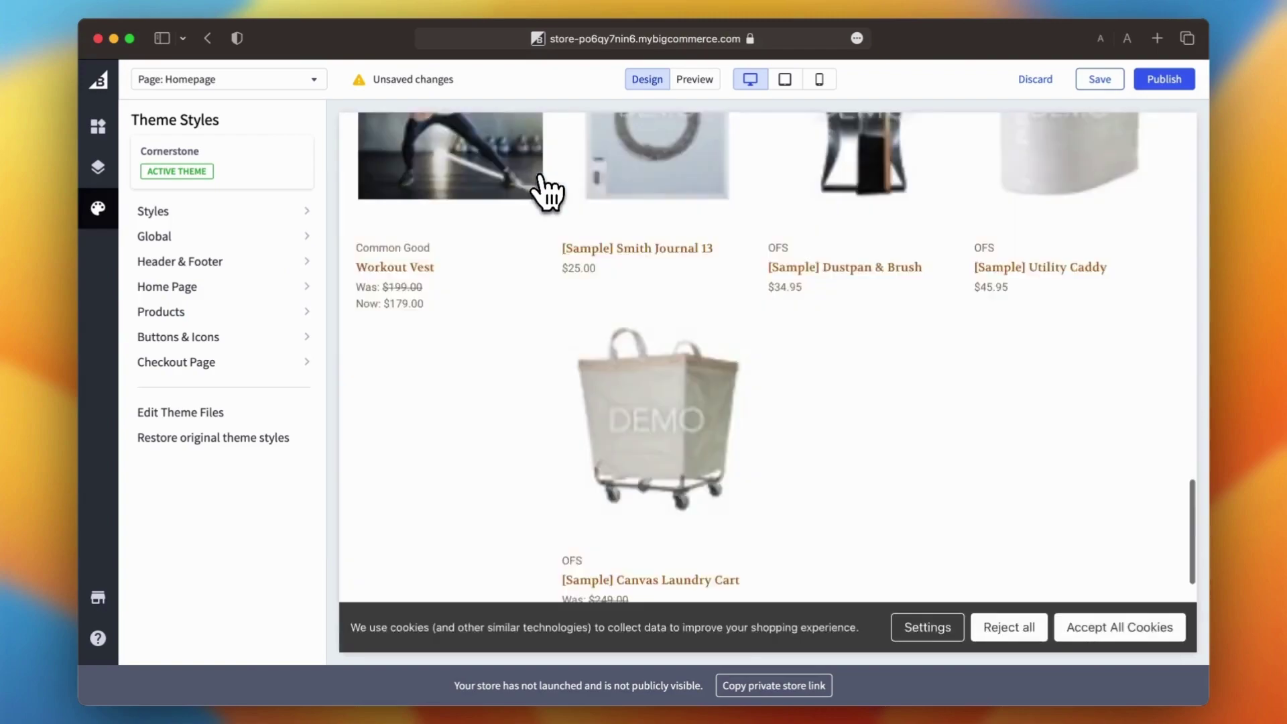
# Preview the homepage at tablet and phone widths
pyautogui.click(693, 83)
pyautogui.scroll(5, 699, 245)
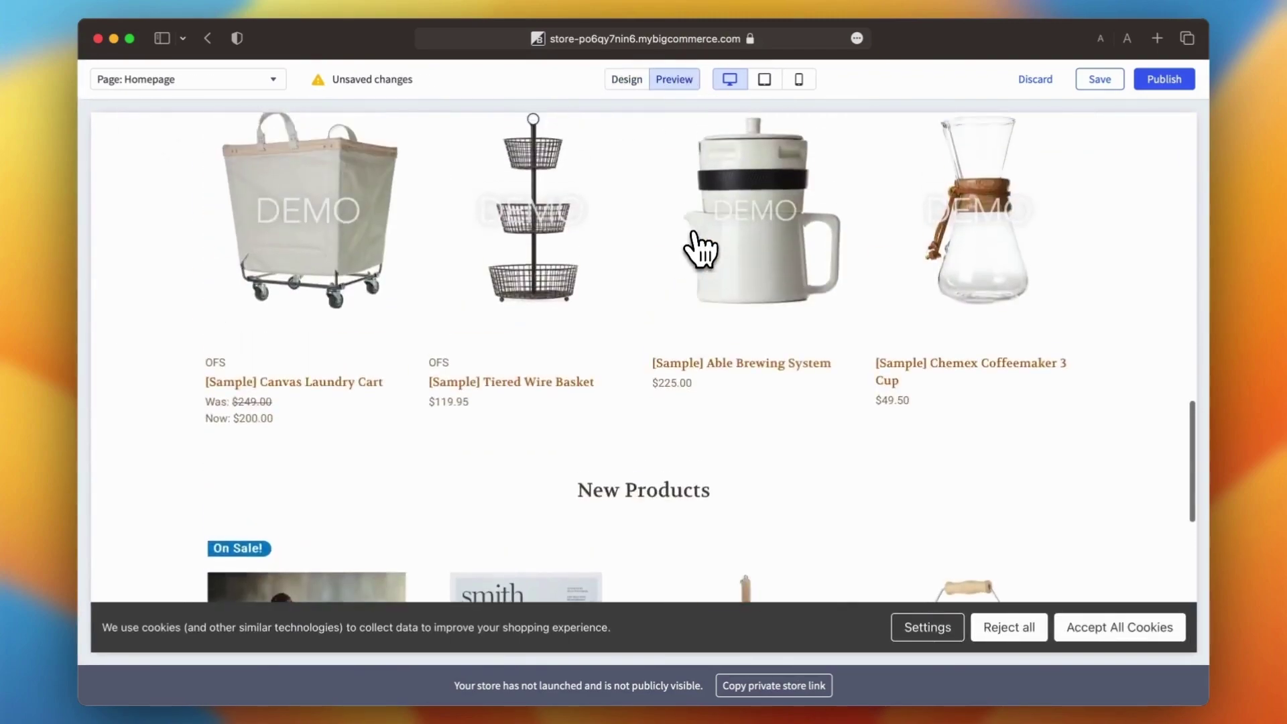
pyautogui.scroll(5, 699, 243)
pyautogui.scroll(5, 699, 245)
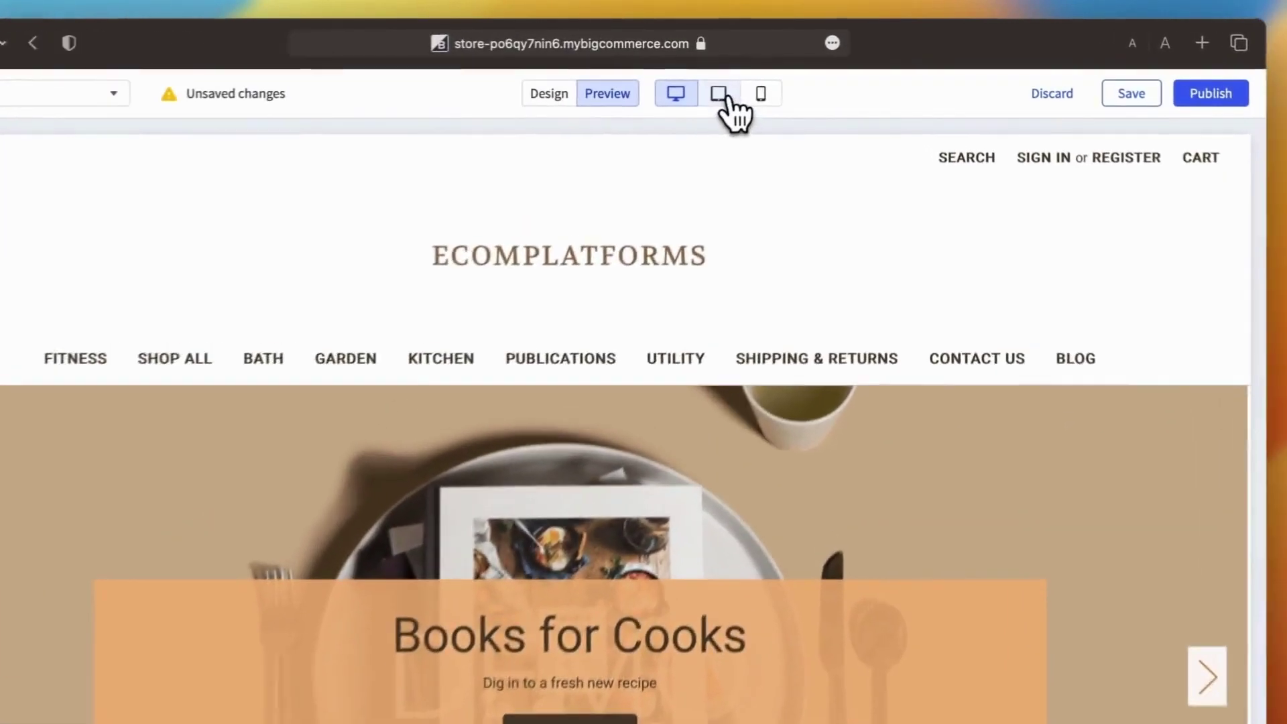
pyautogui.click(716, 94)
pyautogui.click(759, 93)
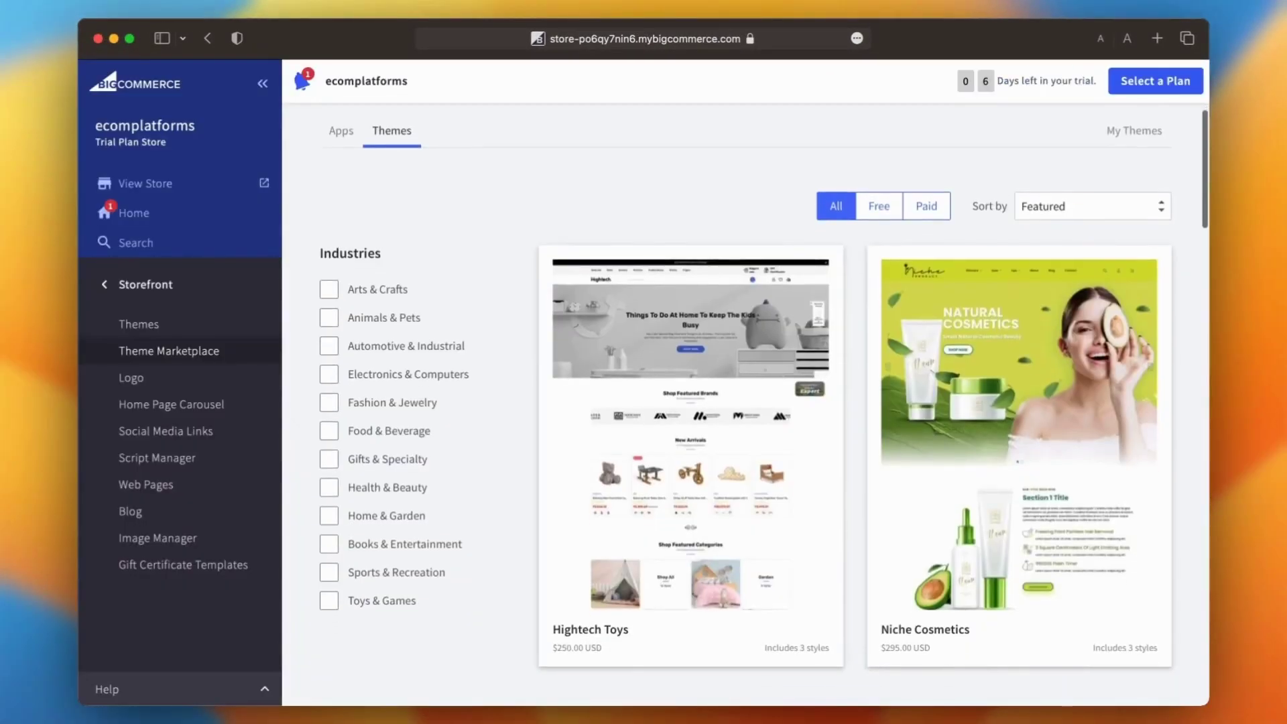
pyautogui.scroll(-2, 764, 402)
pyautogui.scroll(-2, 764, 402)
pyautogui.scroll(-2, 764, 403)
pyautogui.scroll(-1, 764, 402)
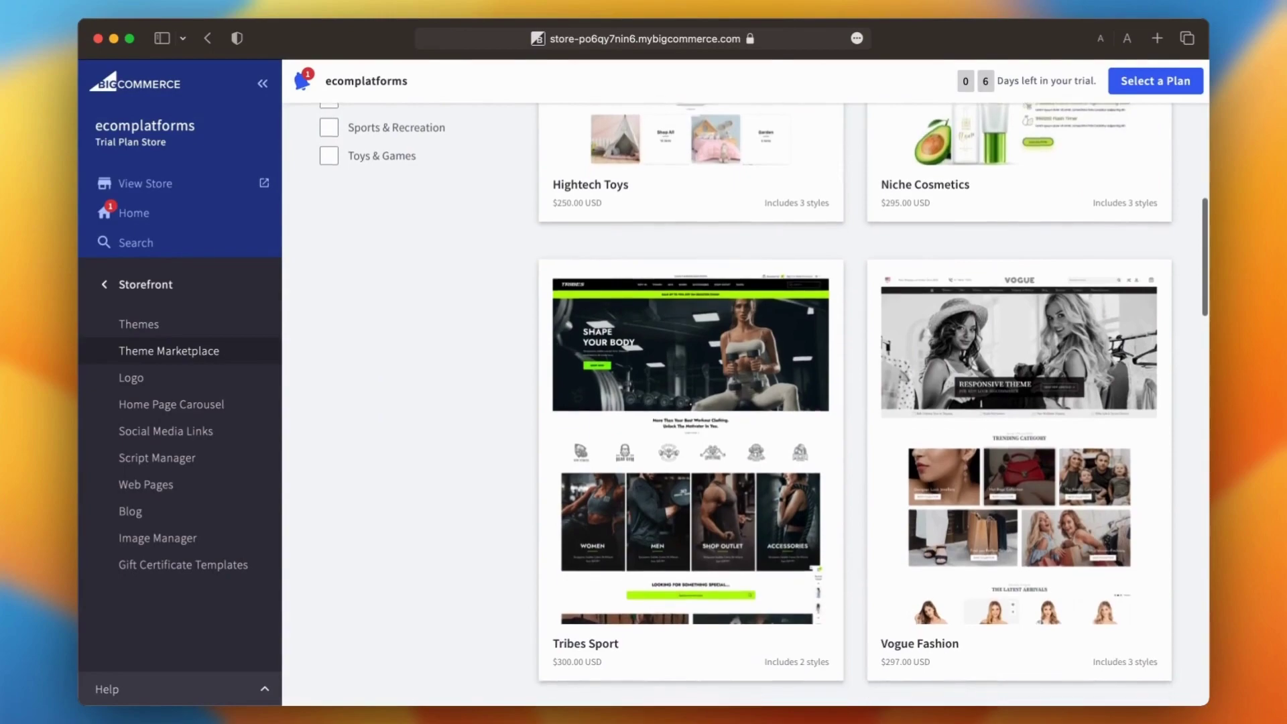
pyautogui.scroll(-2, 764, 402)
pyautogui.scroll(-3, 764, 402)
pyautogui.scroll(-1, 764, 403)
pyautogui.scroll(-2, 764, 403)
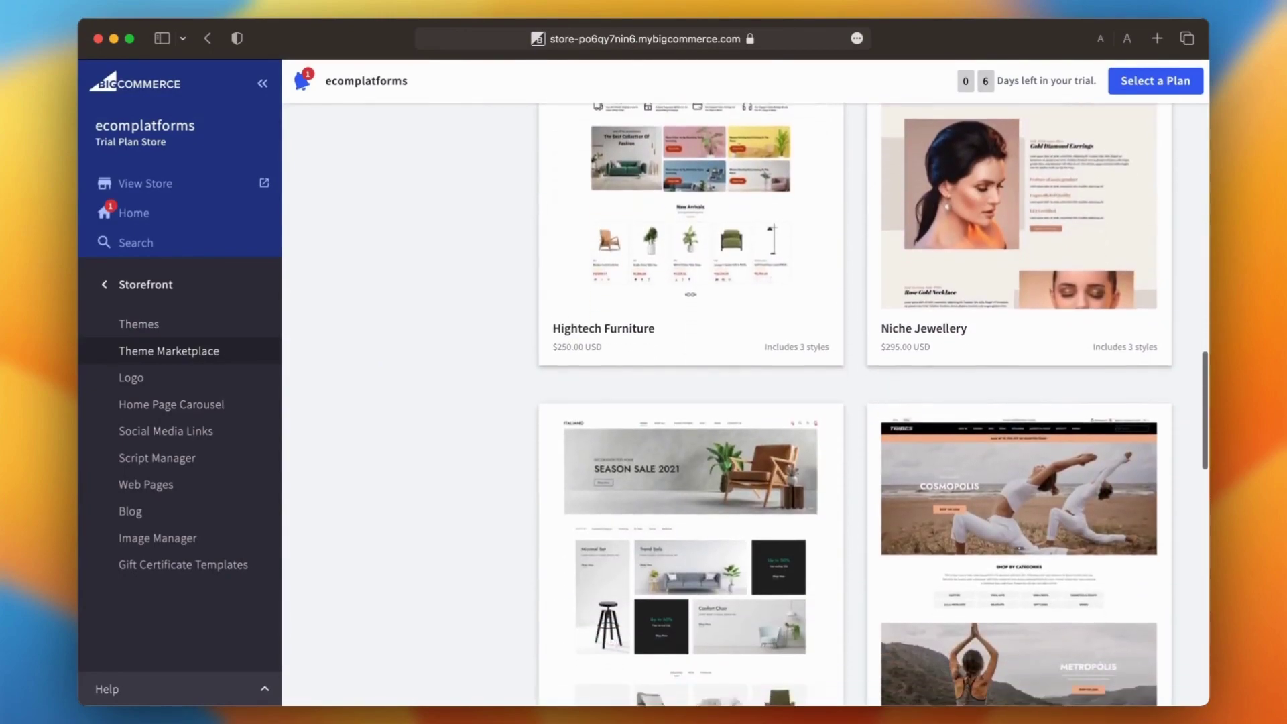
pyautogui.scroll(-3, 764, 402)
pyautogui.scroll(-3, 764, 402)
pyautogui.scroll(-1, 764, 402)
pyautogui.scroll(-1, 764, 403)
pyautogui.scroll(-3, 764, 403)
pyautogui.scroll(-2, 764, 402)
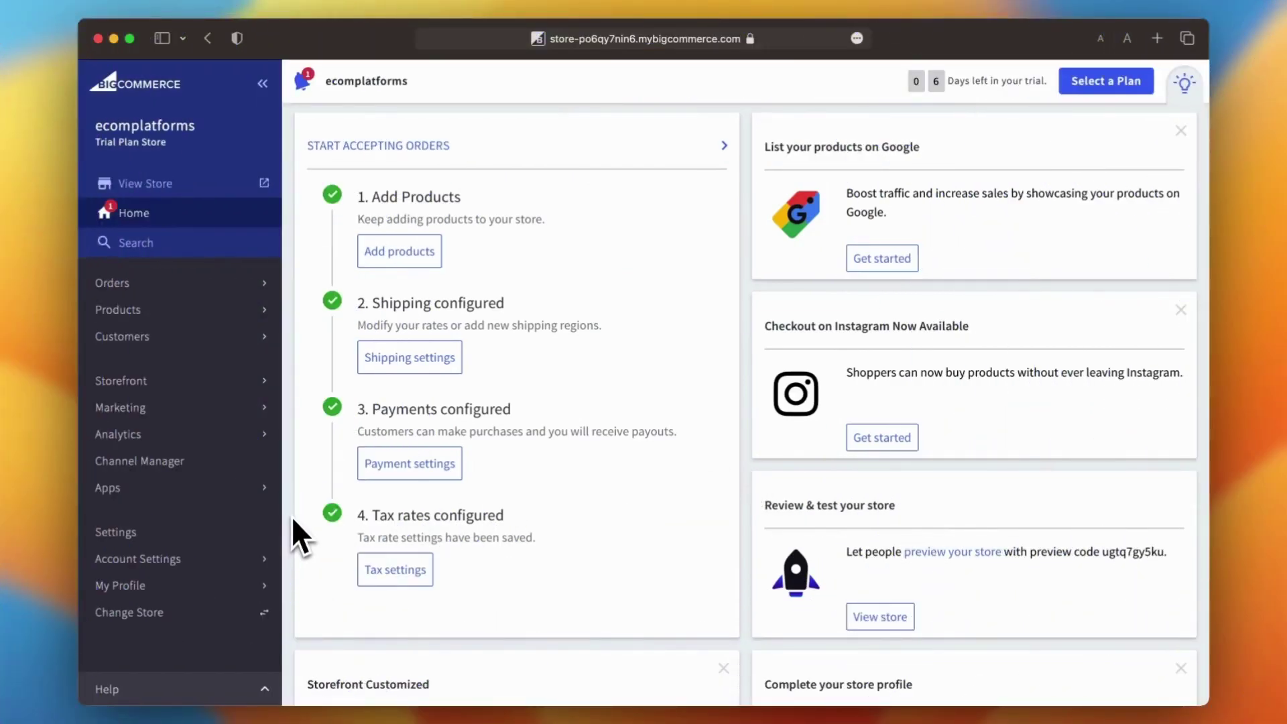
# Browse the store Settings down to the Domain options, including domain name and SSL certificates
pyautogui.click(158, 533)
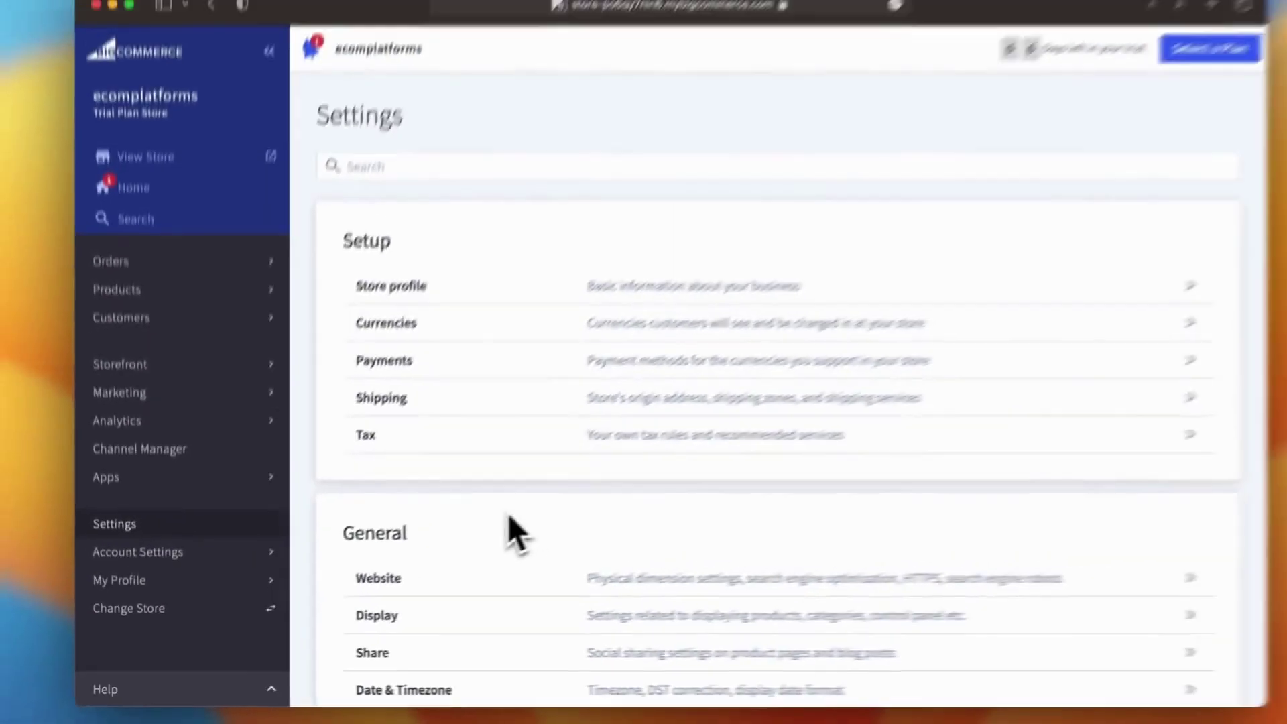
pyautogui.scroll(-3, 484, 523)
pyautogui.scroll(-3, 484, 524)
pyautogui.scroll(-2, 484, 522)
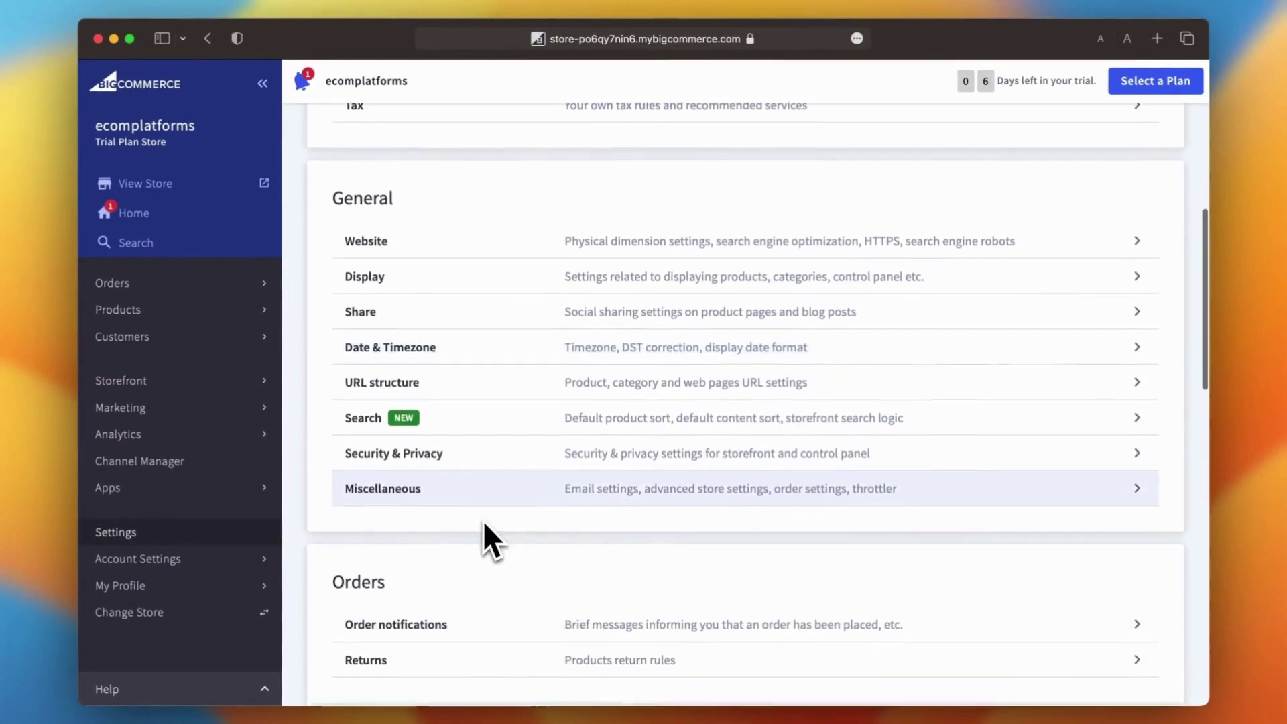
pyautogui.scroll(-4, 484, 523)
pyautogui.scroll(-1, 484, 524)
pyautogui.scroll(-3, 484, 524)
pyautogui.scroll(-2, 483, 523)
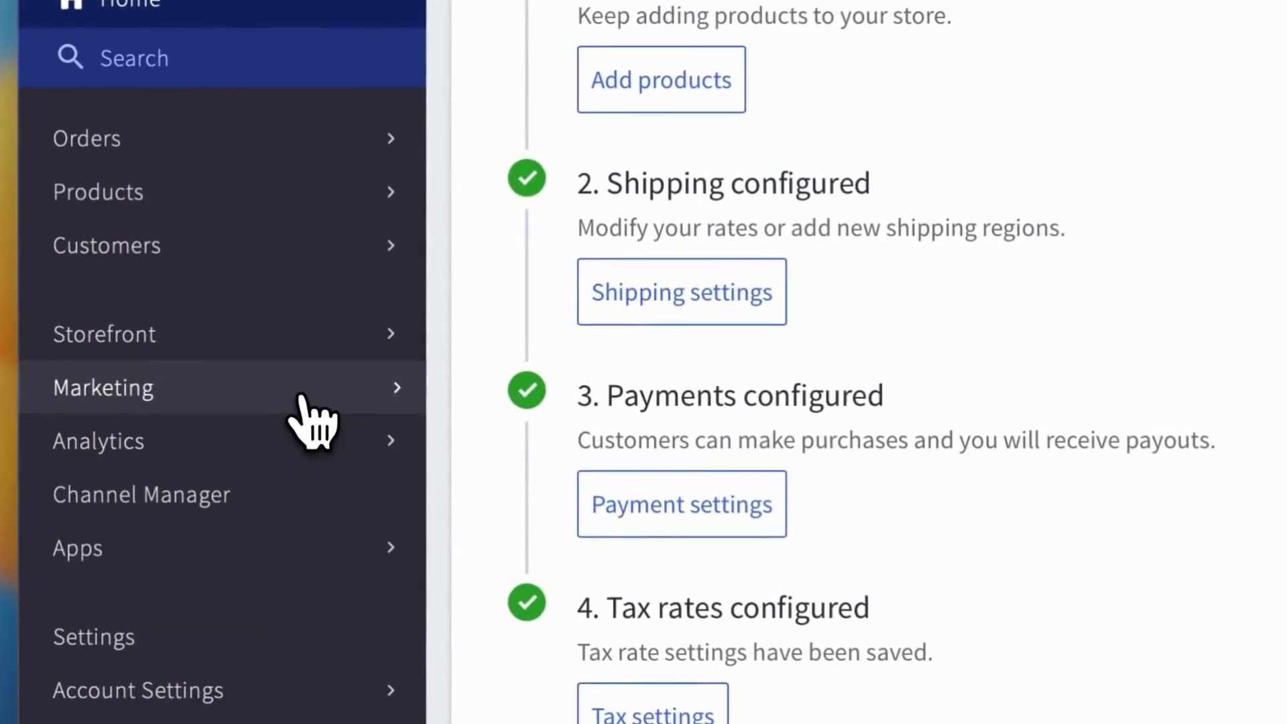
# Browse Banners, start a new banner, then view abandoned cart emails sent at 1 hour, 1 day, 2 days
pyautogui.click(216, 410)
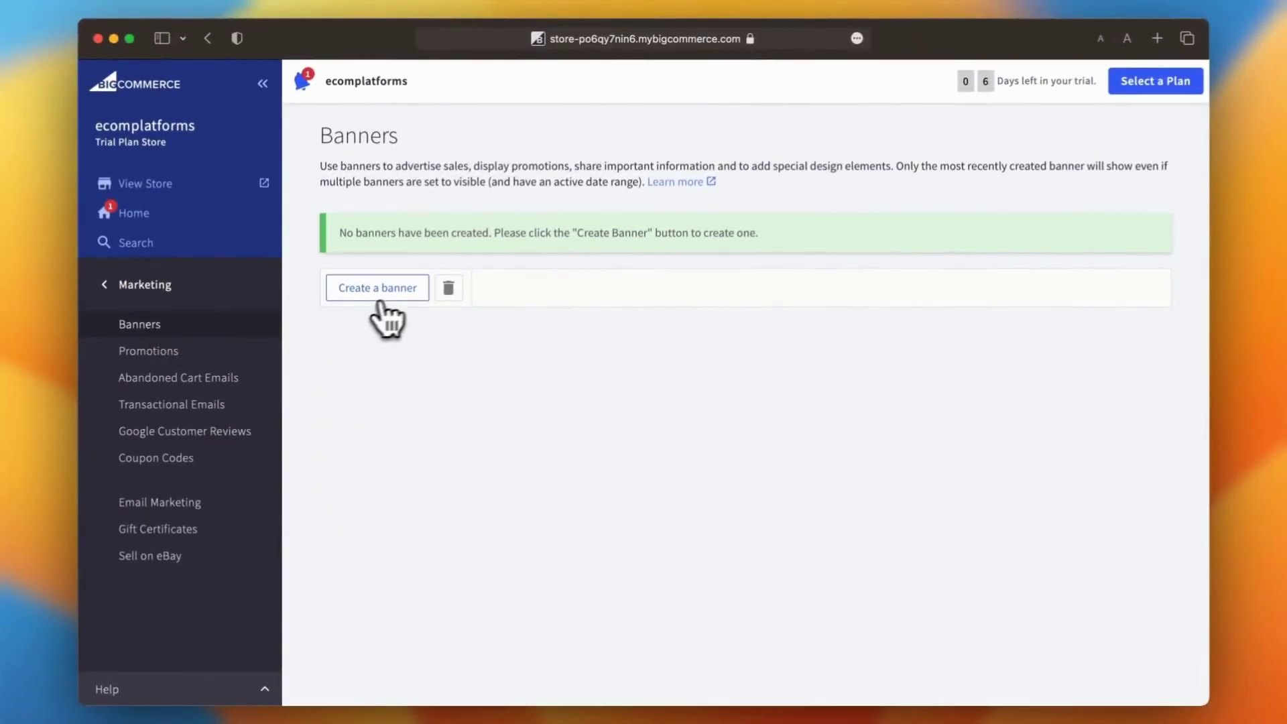
pyautogui.click(391, 297)
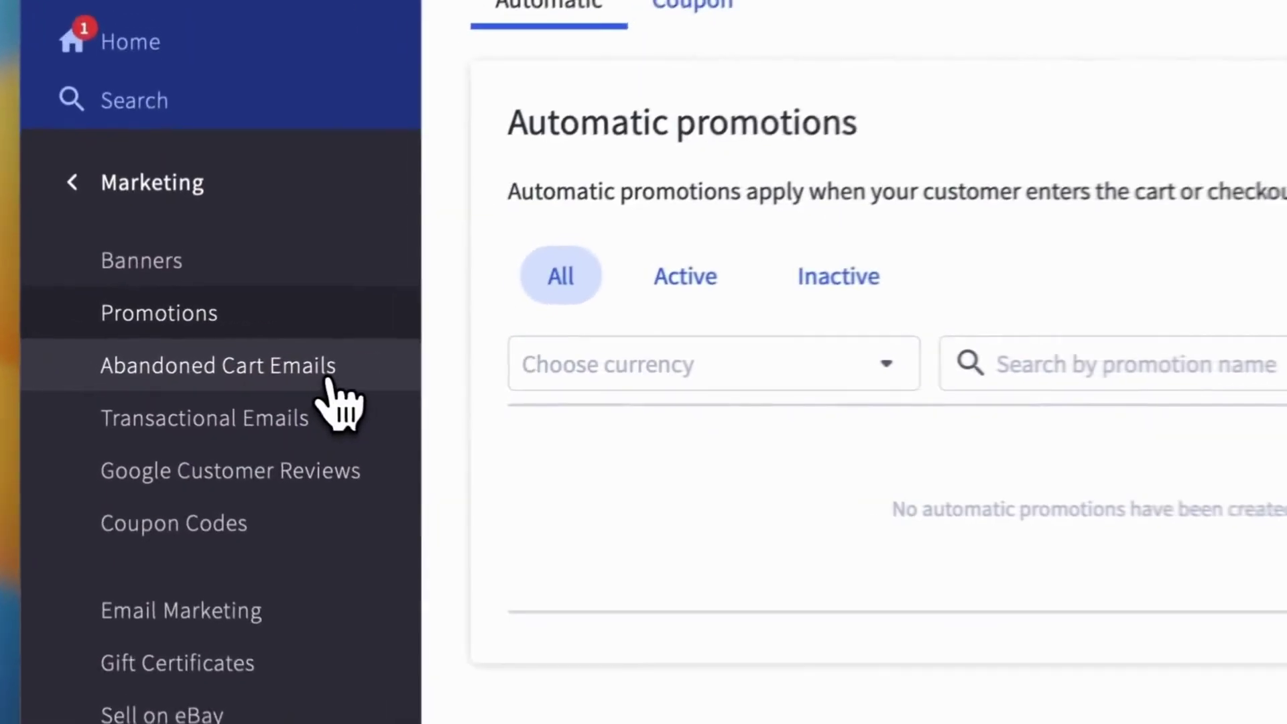
pyautogui.click(332, 372)
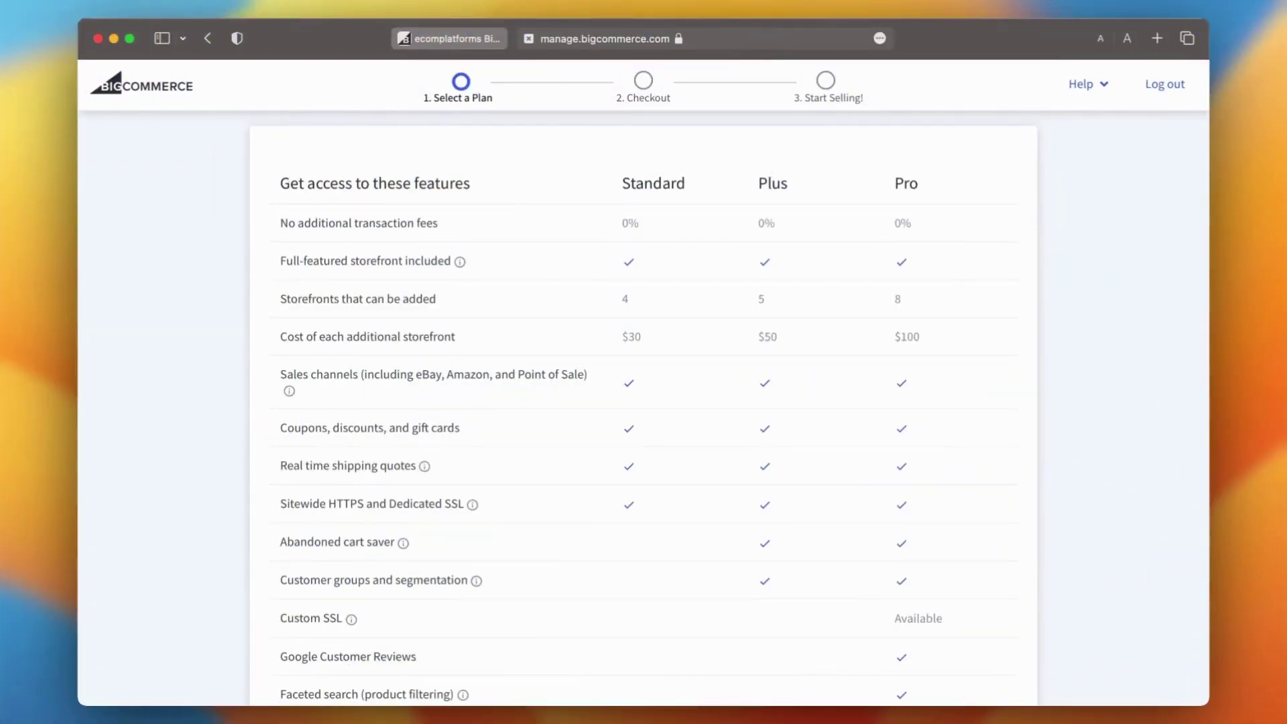
pyautogui.scroll(-1, 643, 402)
pyautogui.scroll(-2, 644, 402)
pyautogui.scroll(-1, 644, 403)
pyautogui.scroll(-1, 643, 402)
pyautogui.scroll(-1, 643, 402)
pyautogui.scroll(-1, 644, 403)
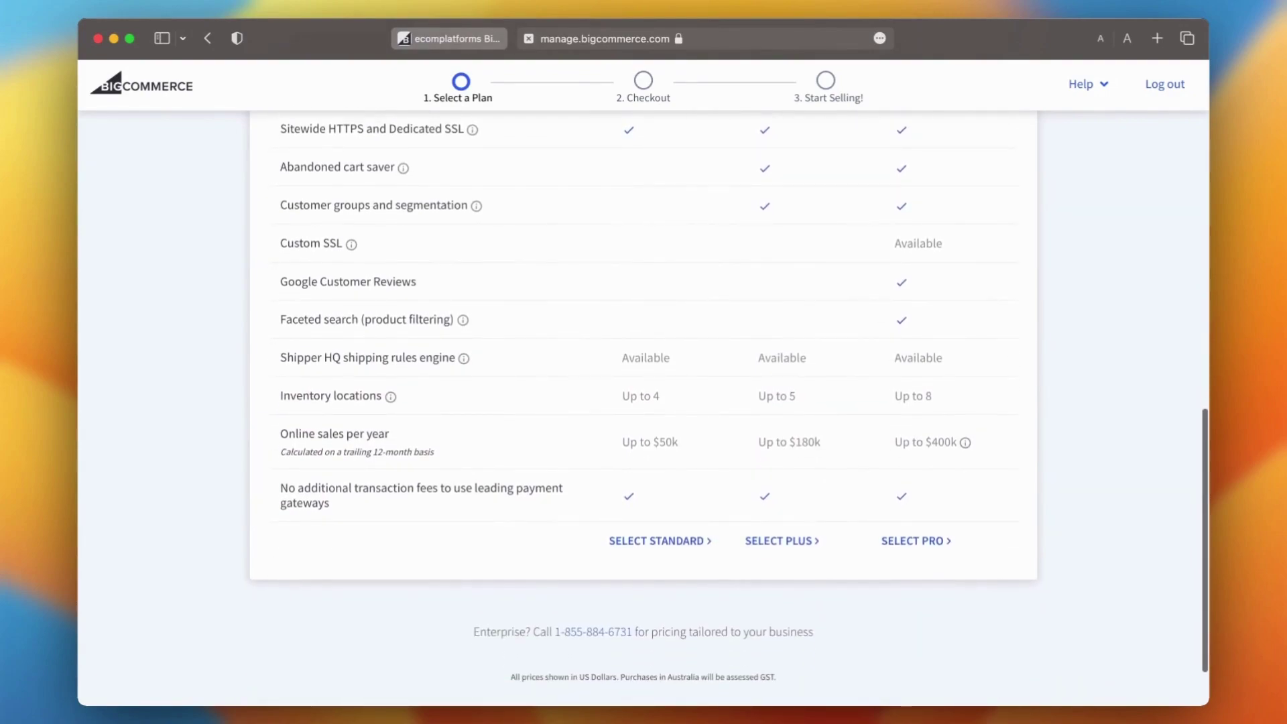